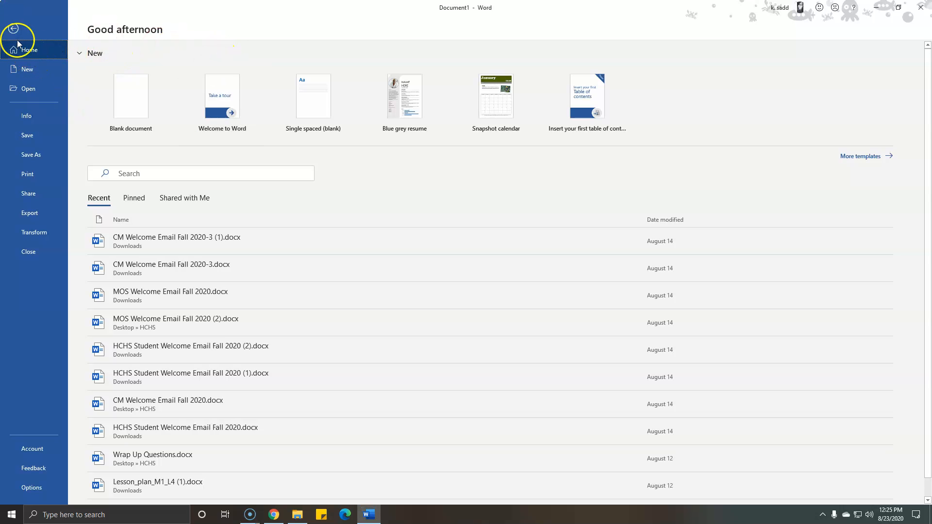
Leave the start page for the open document, and view the file start page once more before returning to the text
{"action": "left_click", "coordinate": [15, 27]}
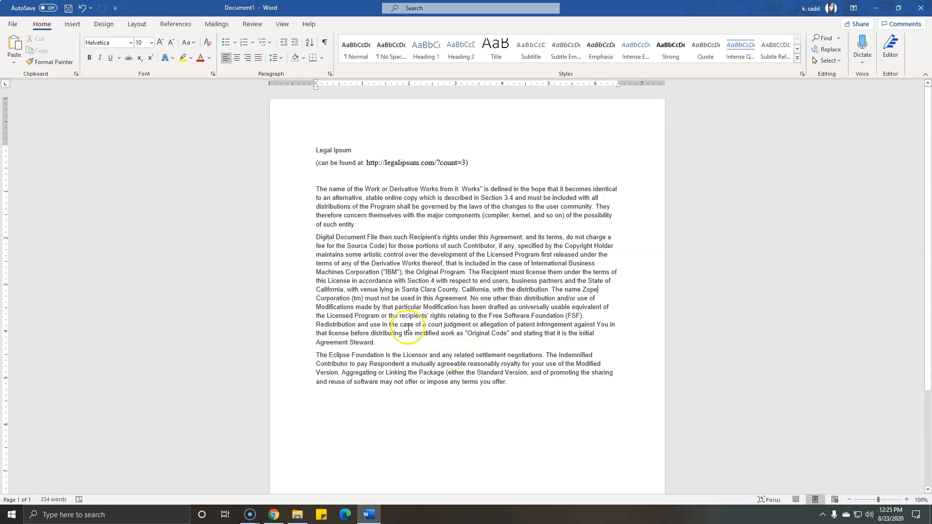
{"action": "left_click", "coordinate": [12, 25]}
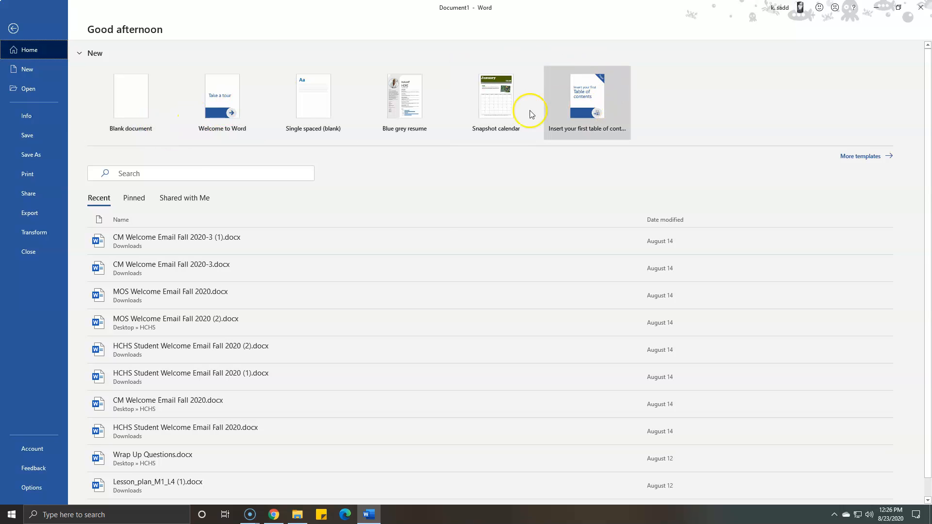
{"action": "left_click", "coordinate": [13, 29]}
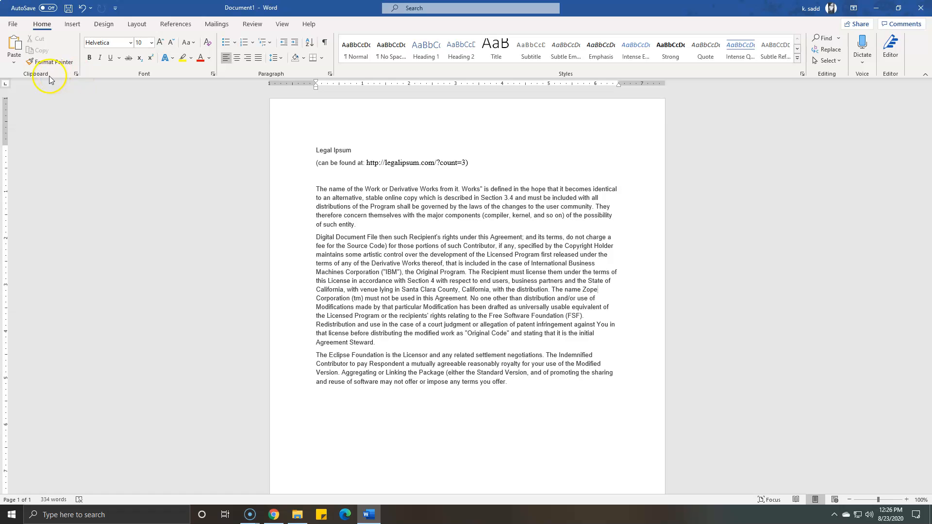
Open the Clipboard pane to view its copied items, and close it again
{"action": "left_click", "coordinate": [54, 62]}
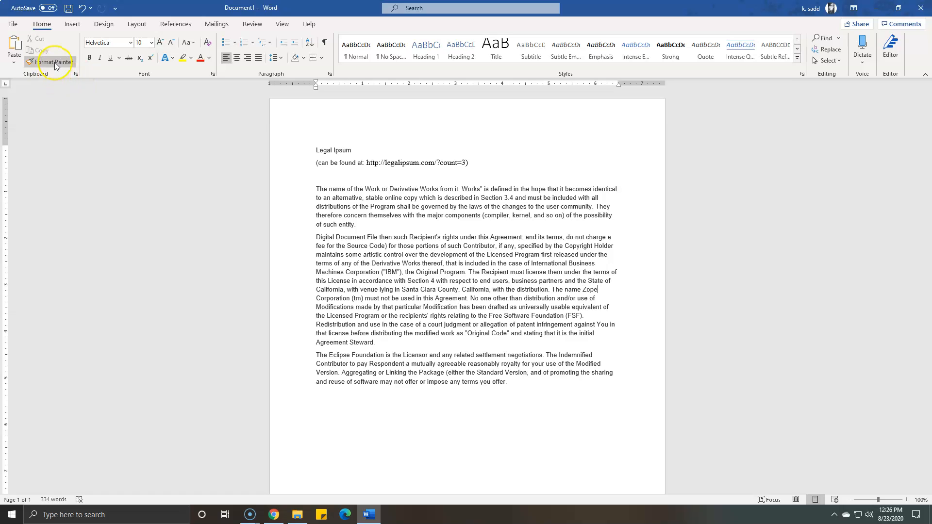
{"action": "left_click", "coordinate": [78, 75]}
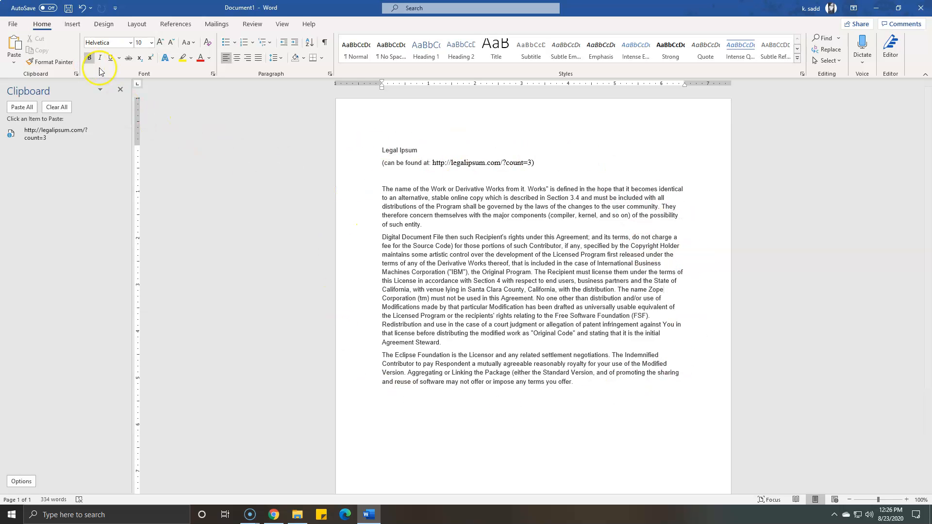
{"action": "left_click", "coordinate": [122, 89]}
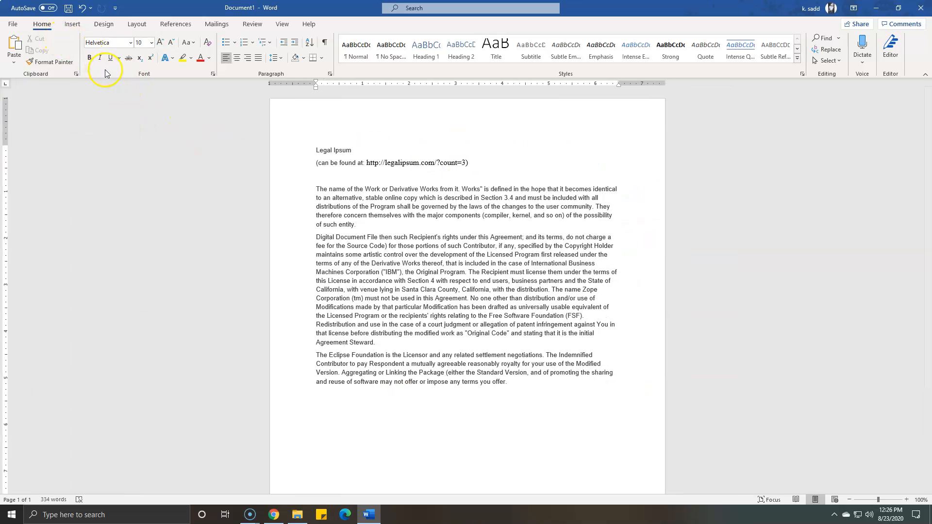
{"action": "left_click", "coordinate": [118, 43]}
{"action": "left_click", "coordinate": [349, 238]}
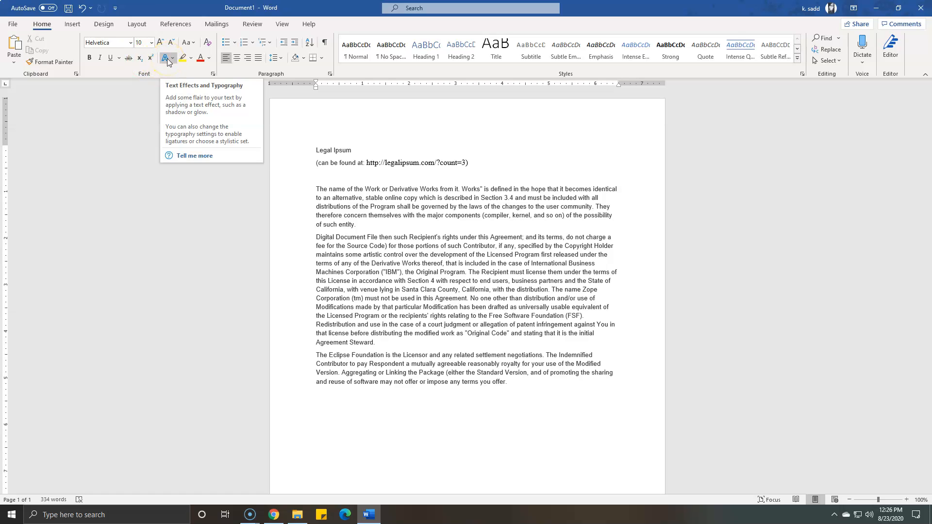
{"action": "left_click", "coordinate": [192, 44]}
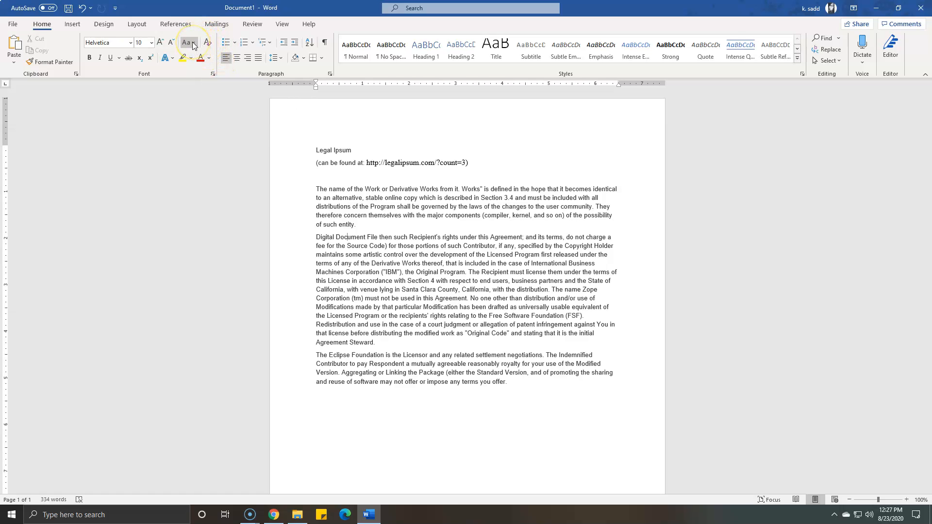
{"action": "left_click", "coordinate": [193, 44]}
{"action": "left_click", "coordinate": [194, 44]}
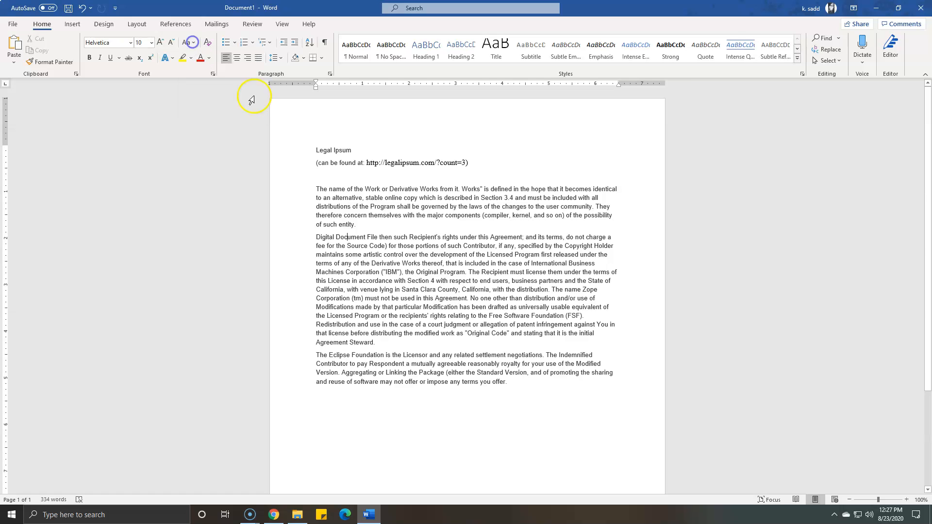
Change the font of the first body paragraph, beginning "The name of the Work", to Algerian
{"action": "left_click_drag", "start_coordinate": [315, 149], "coordinate": [478, 171]}
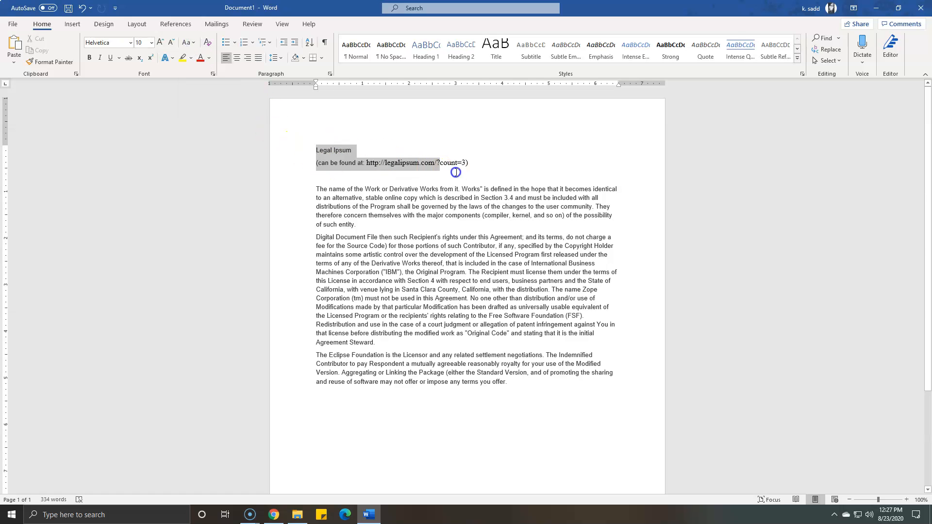
{"action": "left_click", "coordinate": [468, 173]}
{"action": "left_click_drag", "start_coordinate": [342, 198], "coordinate": [408, 227]}
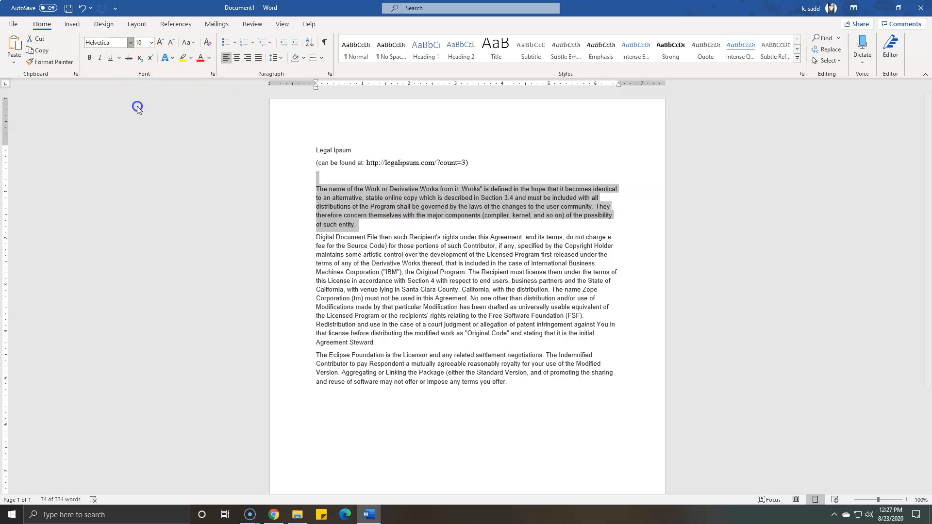
{"action": "left_click", "coordinate": [130, 43]}
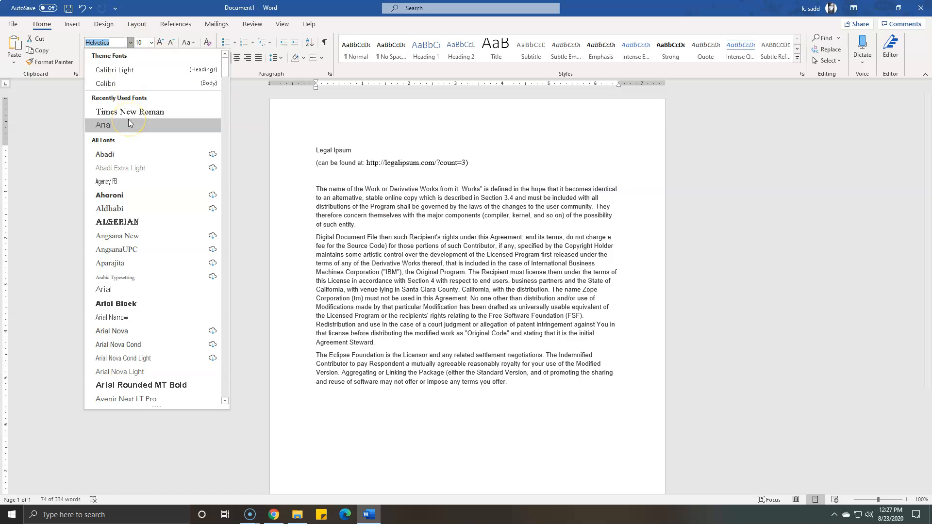
{"action": "left_click", "coordinate": [136, 223]}
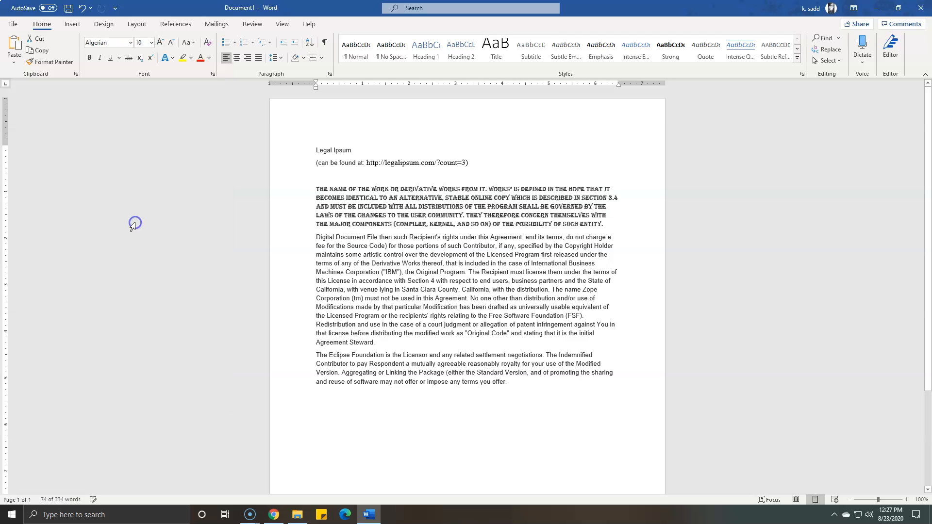
Enlarge the text of the first body paragraph to 16 pt and deselect it
{"action": "left_click", "coordinate": [159, 42]}
{"action": "left_click", "coordinate": [160, 42]}
{"action": "left_click", "coordinate": [159, 42]}
{"action": "left_click", "coordinate": [159, 43]}
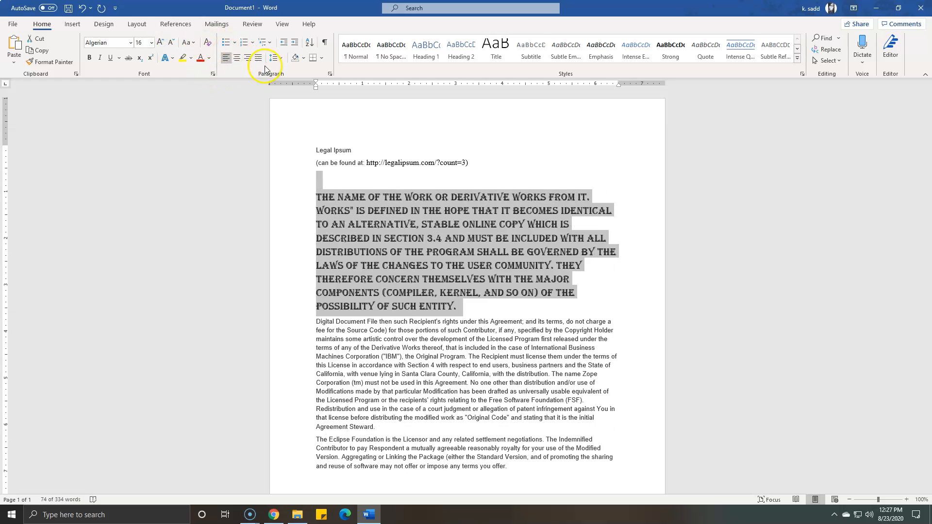
{"action": "left_click", "coordinate": [341, 171]}
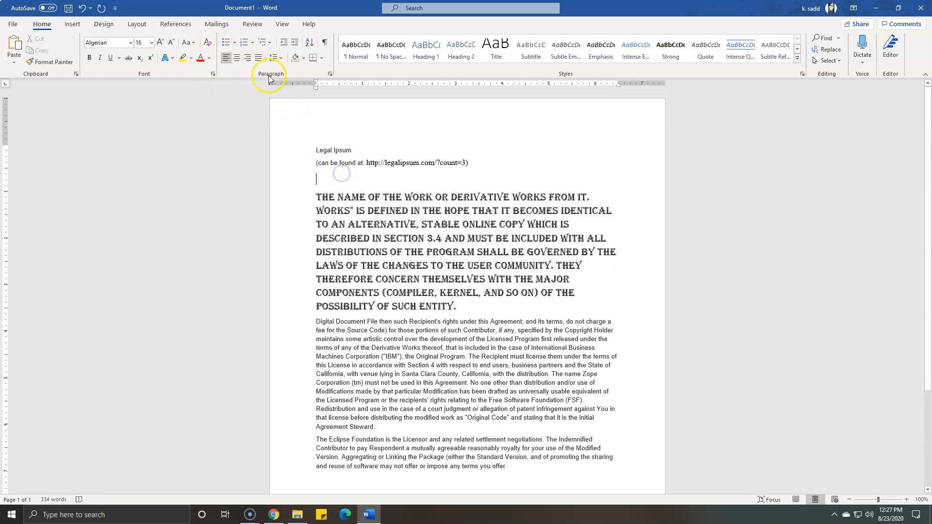
View the numbering and multilevel list options, and increase the indent of the empty line above the first body paragraph
{"action": "left_click", "coordinate": [251, 43]}
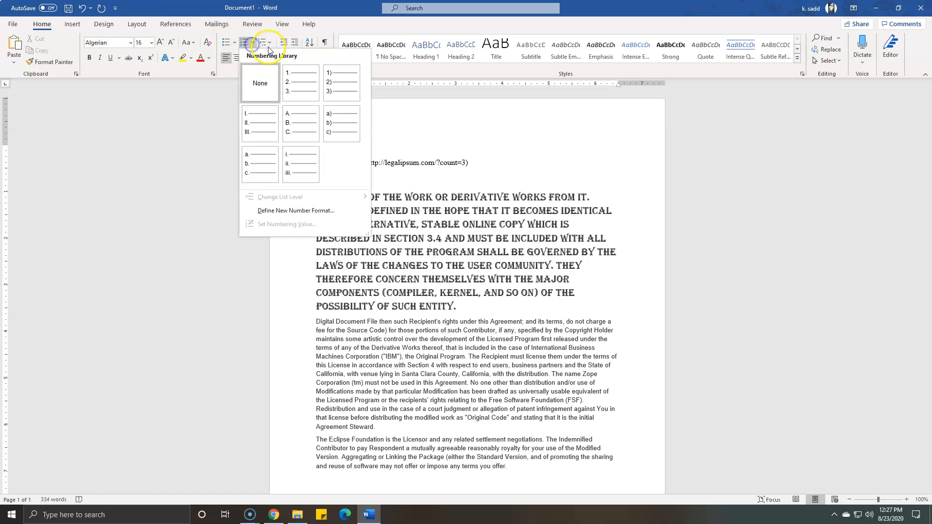
{"action": "left_click", "coordinate": [272, 43]}
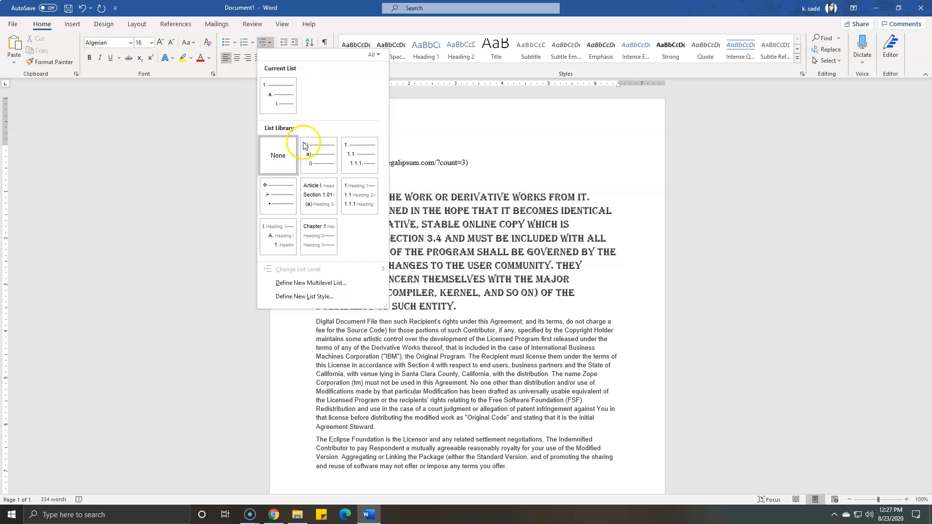
{"action": "left_click", "coordinate": [324, 295]}
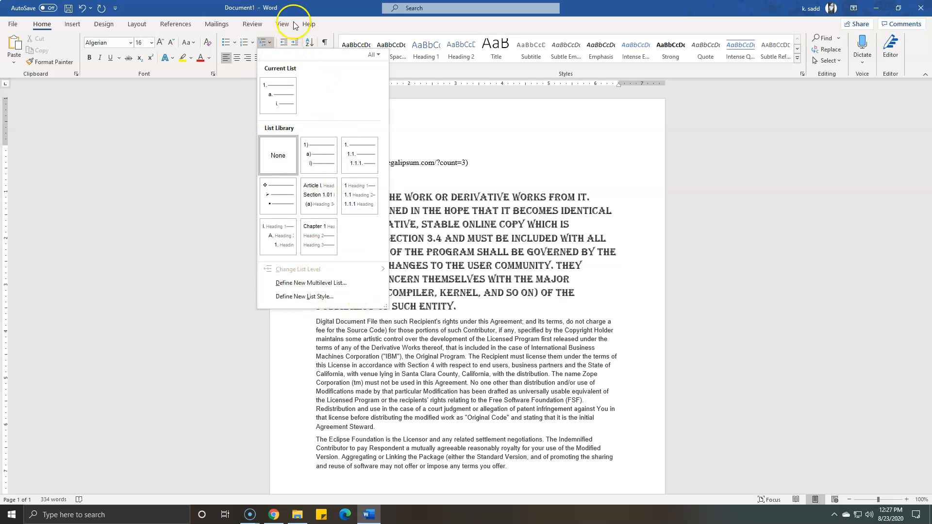
{"action": "left_click", "coordinate": [296, 38]}
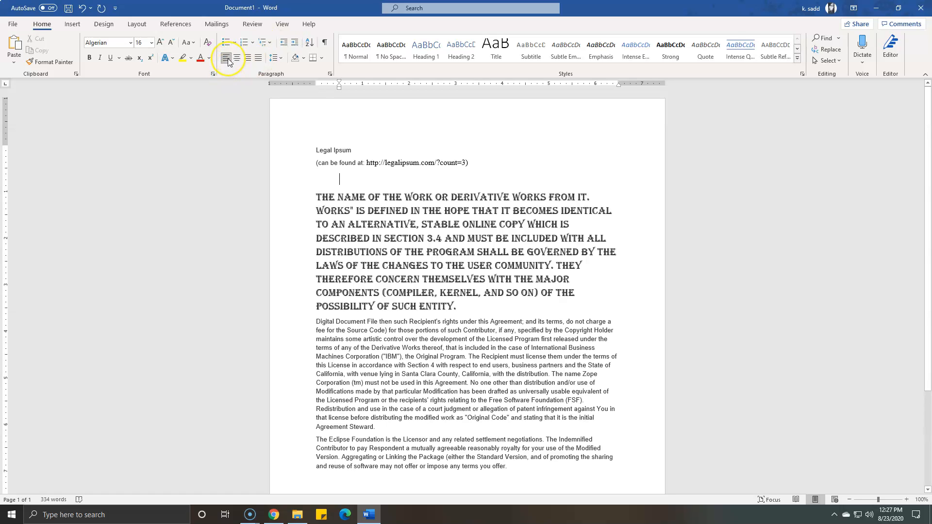
{"action": "left_click", "coordinate": [259, 58]}
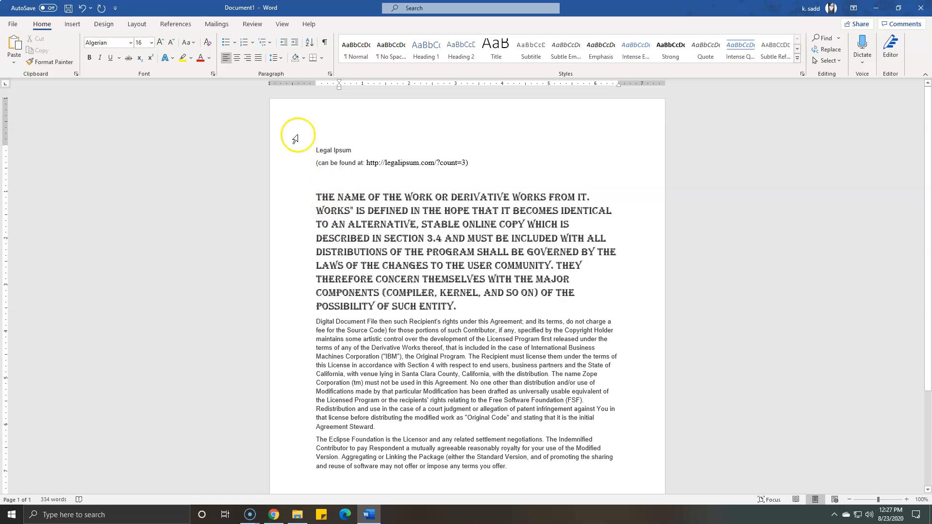
Center the title "Legal Ipsum" and the web address line below it
{"action": "left_click_drag", "start_coordinate": [316, 150], "coordinate": [475, 162]}
{"action": "left_click", "coordinate": [237, 57]}
{"action": "left_click", "coordinate": [237, 58]}
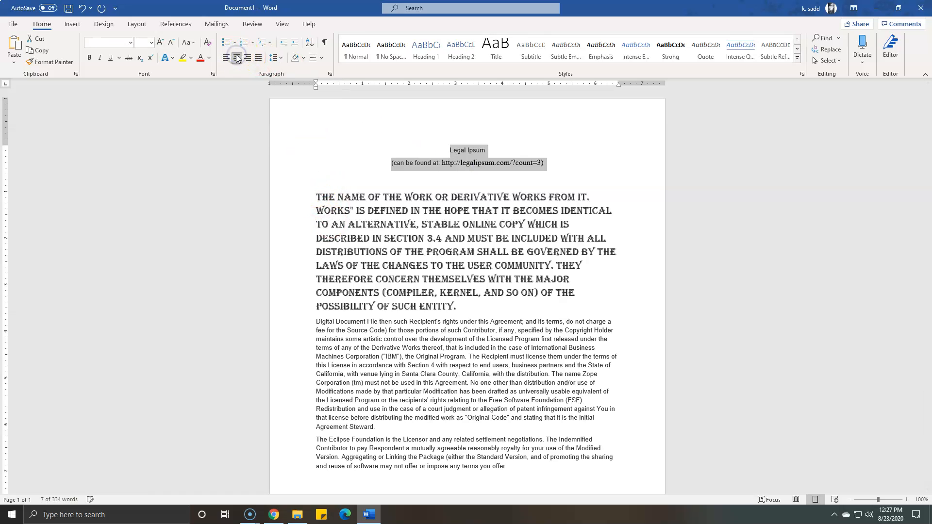
Try yellow paragraph shading on the title line "Legal Ipsum"
{"action": "left_click", "coordinate": [465, 151]}
{"action": "left_click", "coordinate": [292, 59]}
{"action": "left_click", "coordinate": [302, 59]}
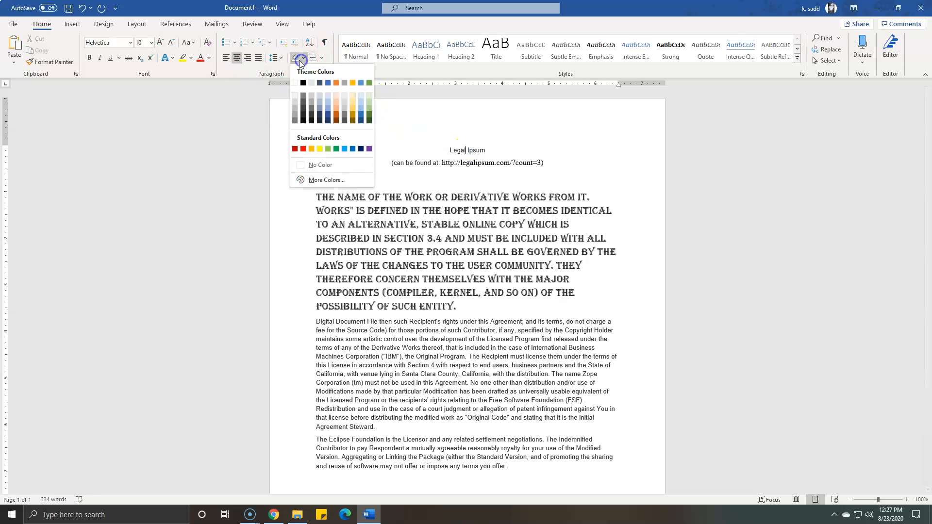
{"action": "left_click", "coordinate": [320, 149]}
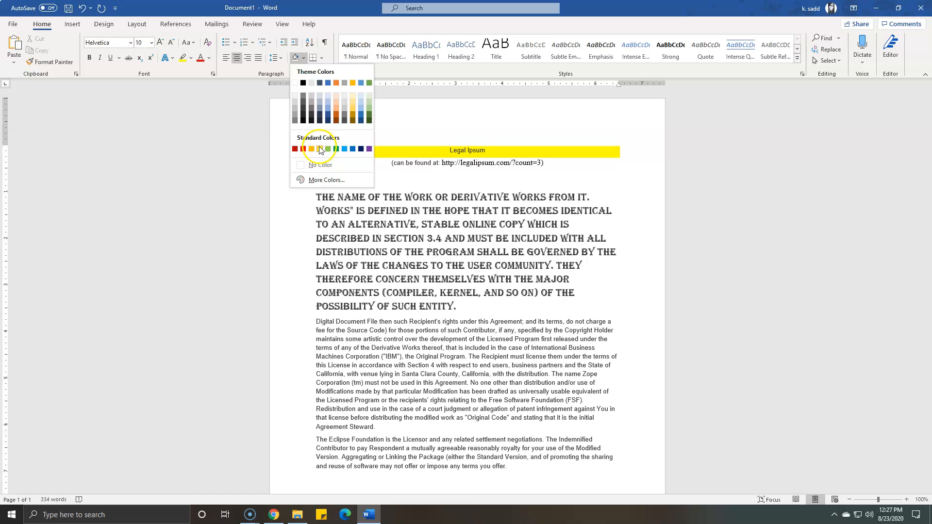
Try a bottom border on the heading lines, and clear it with the No Border option
{"action": "left_click", "coordinate": [318, 57]}
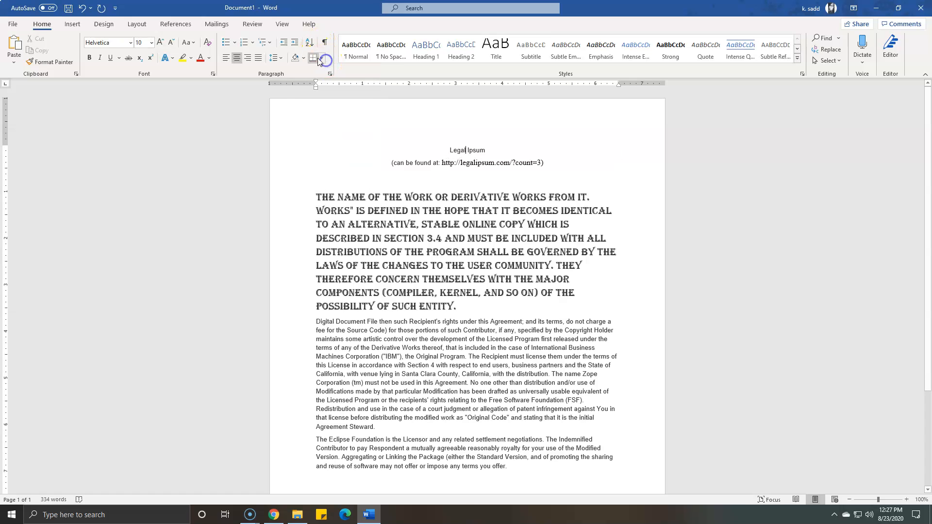
{"action": "left_click", "coordinate": [318, 57]}
{"action": "left_click", "coordinate": [322, 58]}
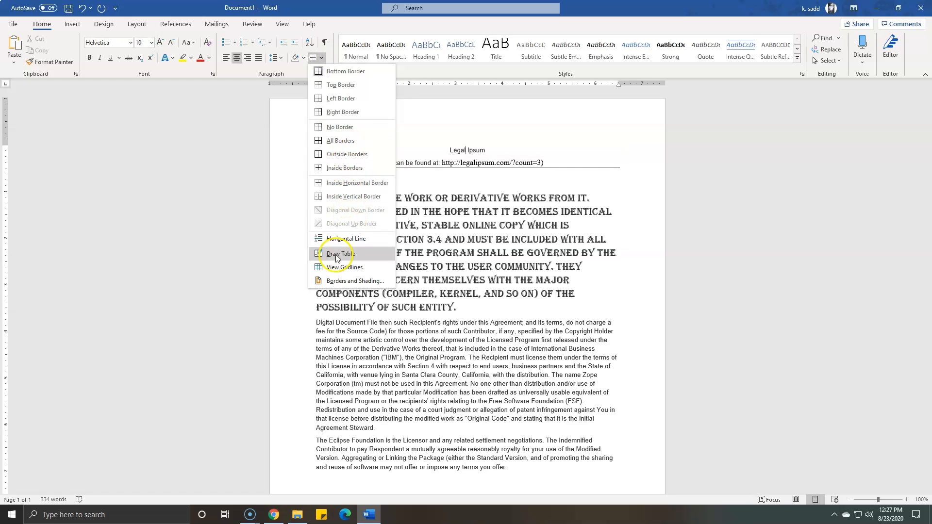
{"action": "left_click", "coordinate": [346, 124]}
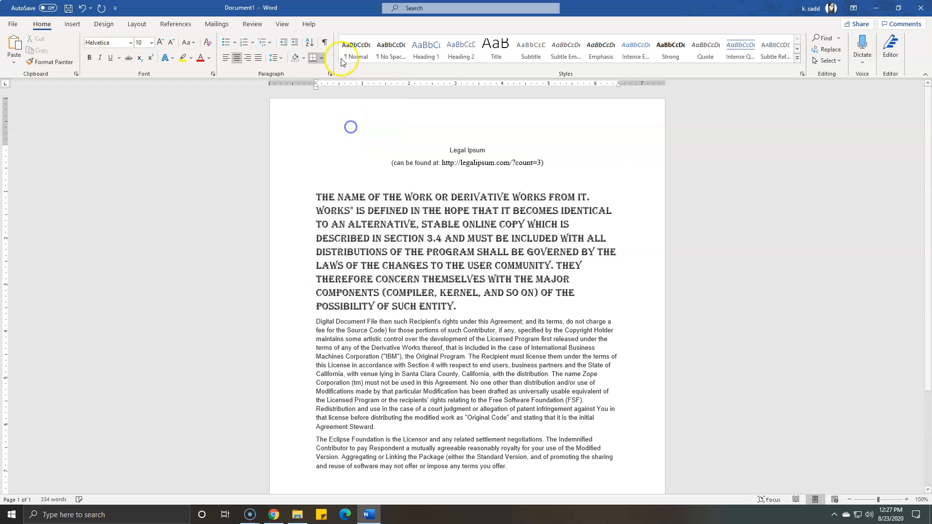
View the document's formatting marks, and open the Sort Text settings for the whole text without sorting
{"action": "left_click", "coordinate": [324, 45]}
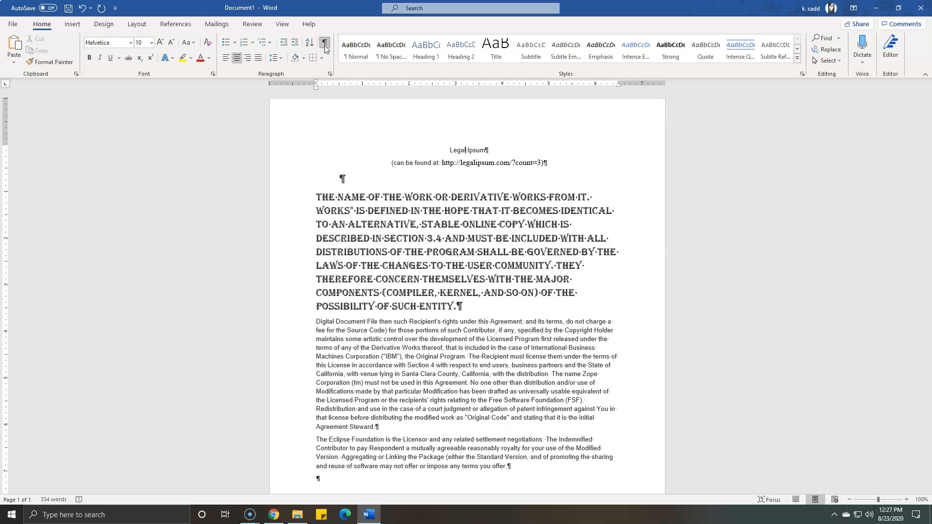
{"action": "key", "text": "ctrl+a"}
{"action": "left_click", "coordinate": [310, 43]}
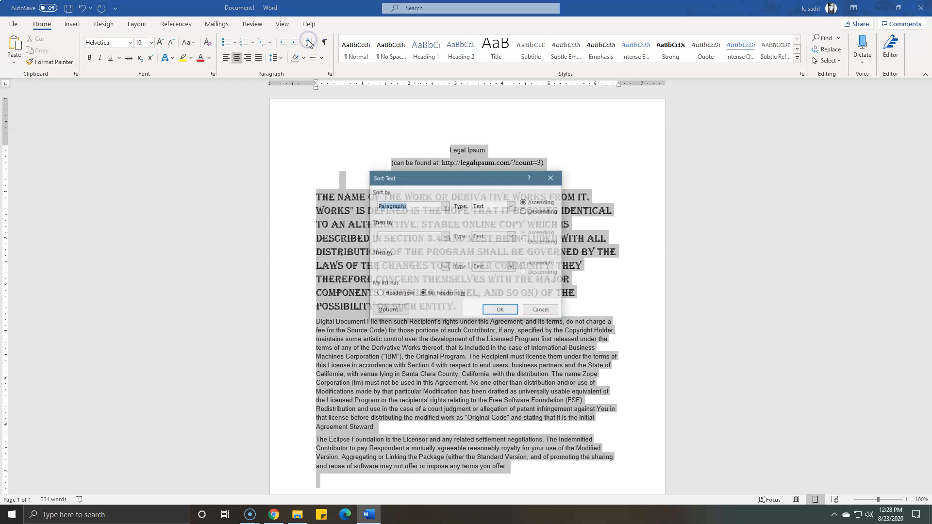
{"action": "left_click", "coordinate": [552, 177]}
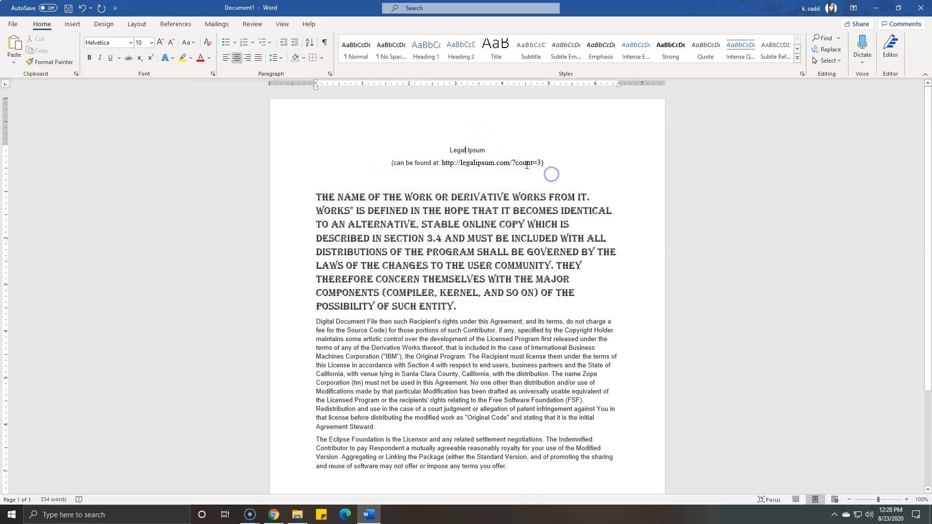
Try the Intense Quote style on the title line
{"action": "left_click", "coordinate": [741, 55]}
{"action": "left_click", "coordinate": [738, 58]}
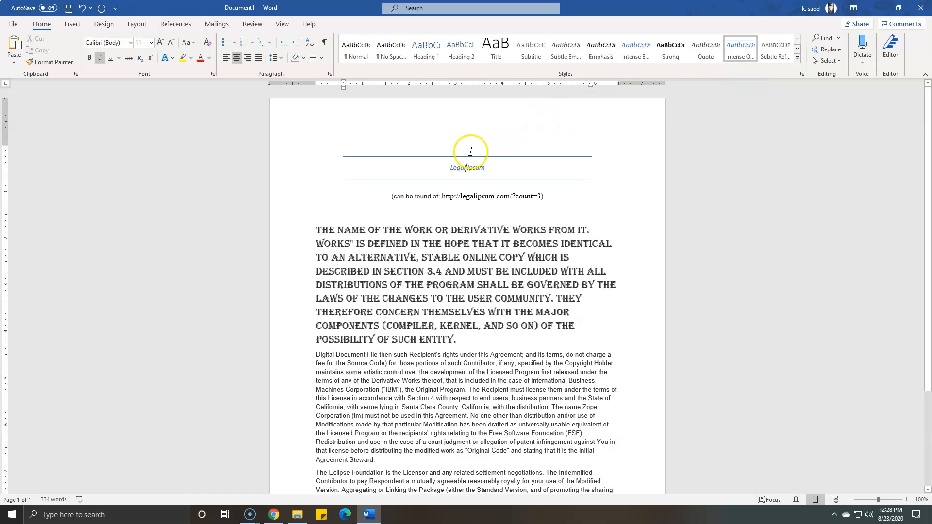
{"action": "left_click", "coordinate": [338, 124]}
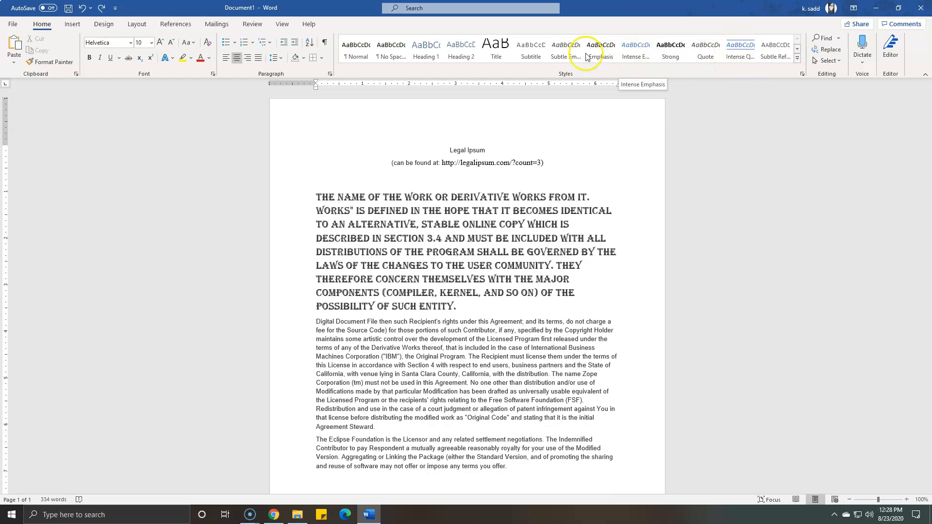
Look through the full style gallery and apply Intense Quote to the title "Legal Ipsum"
{"action": "left_click", "coordinate": [797, 57]}
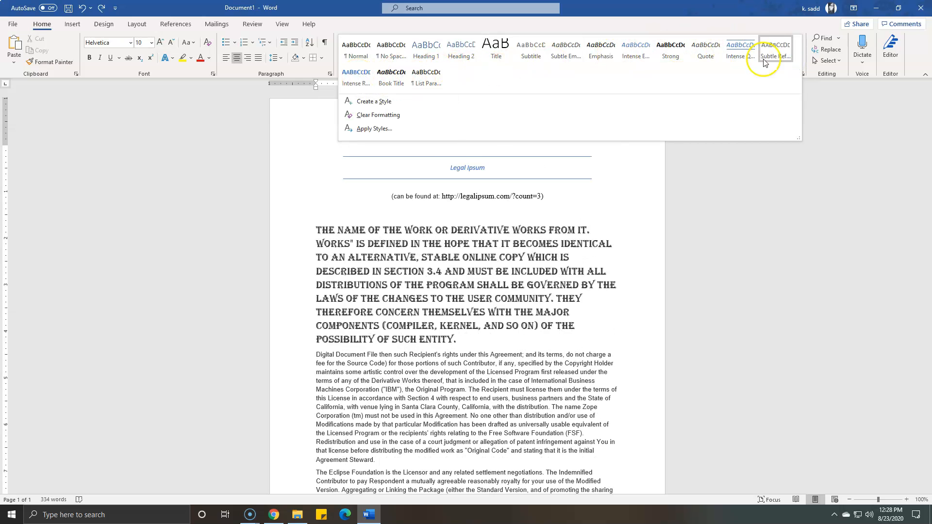
{"action": "left_click", "coordinate": [734, 57]}
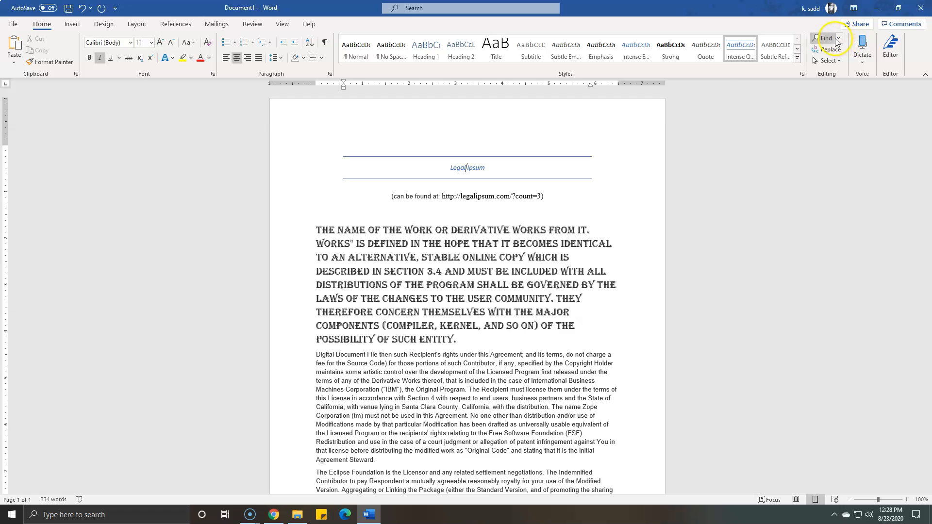
Search the document for the word "the"
{"action": "left_click", "coordinate": [825, 38]}
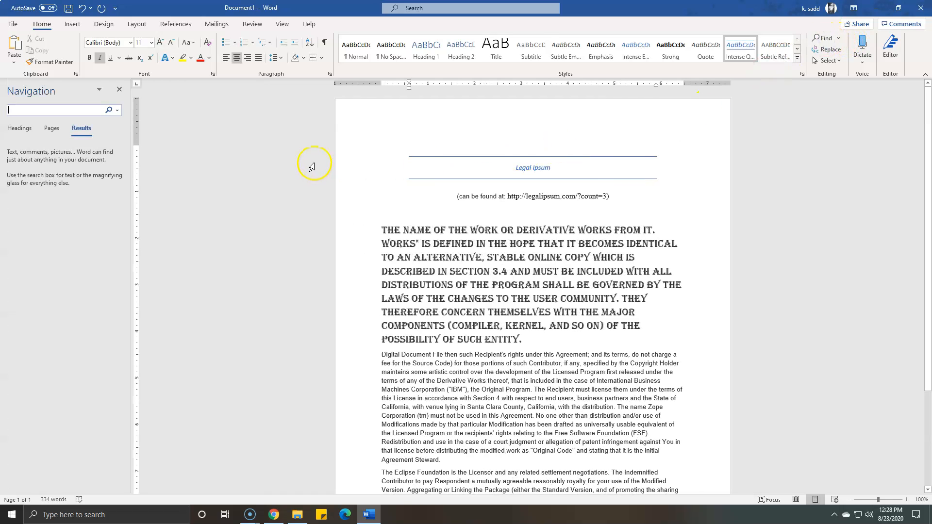
{"action": "type", "text": "the"}
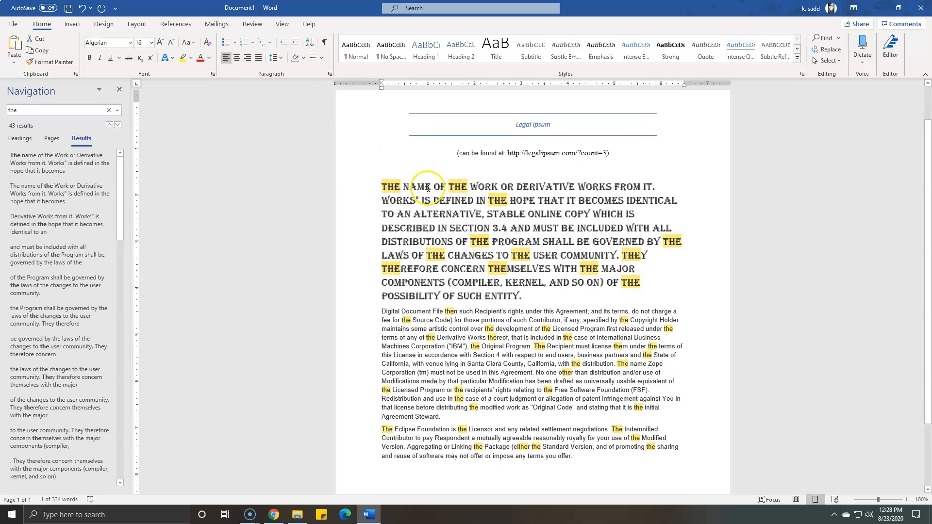
Look over the highlighted matches for "the" in the document and close the search results
{"action": "scroll", "coordinate": [537, 300], "scroll_direction": "down", "scroll_amount": 3}
{"action": "scroll", "coordinate": [542, 305], "scroll_direction": "up", "scroll_amount": 3}
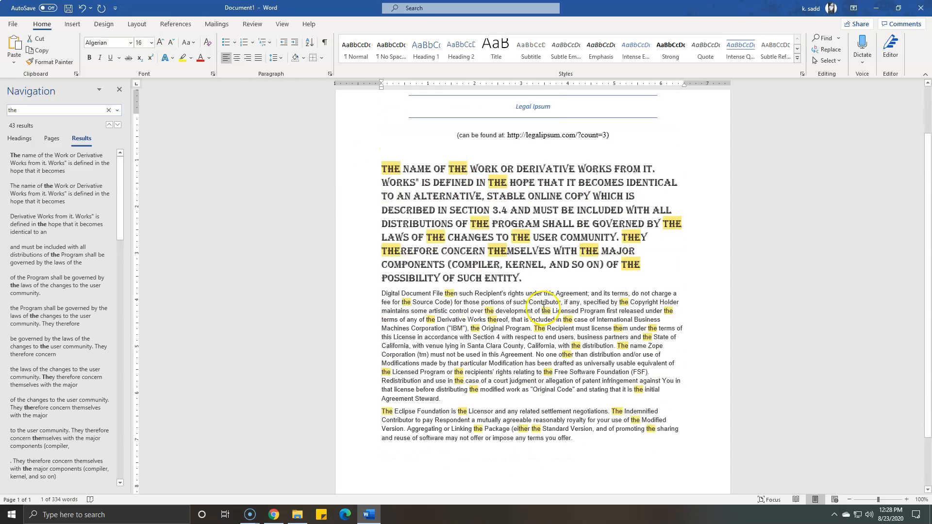
{"action": "left_click", "coordinate": [120, 91]}
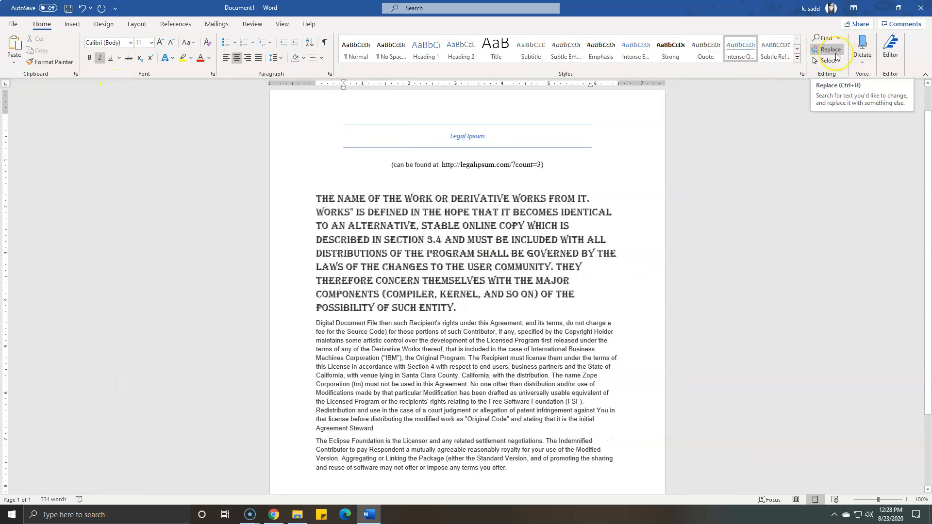
Replace every occurrence of "the" in the document with "balloons"
{"action": "left_click", "coordinate": [835, 54]}
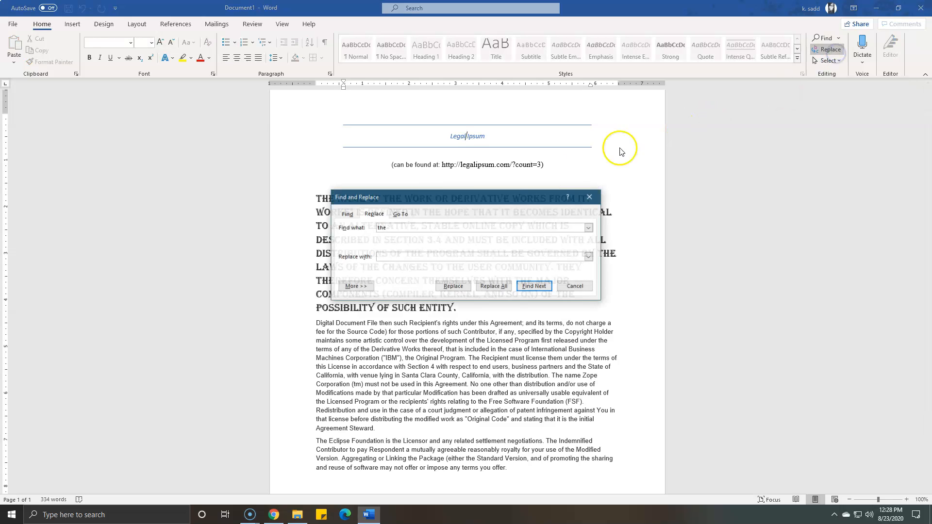
{"action": "left_click", "coordinate": [406, 257]}
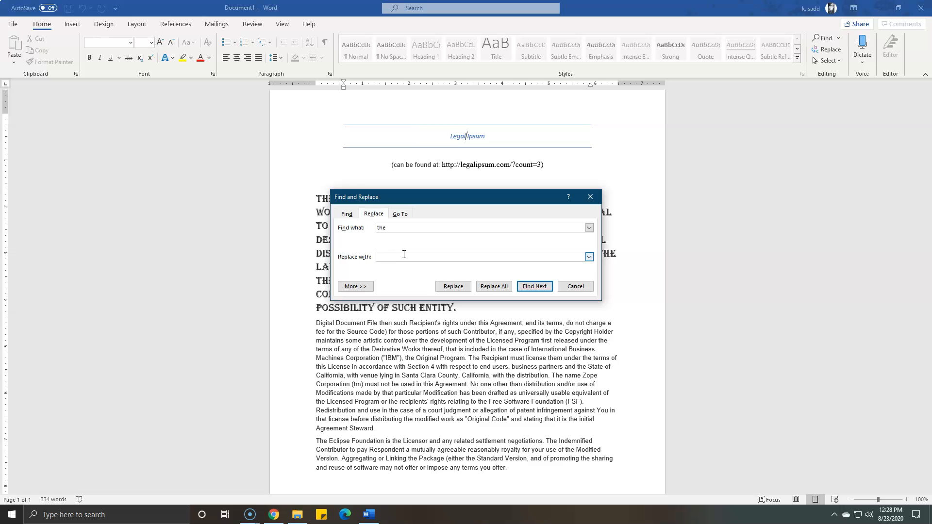
{"action": "type", "text": "balloons"}
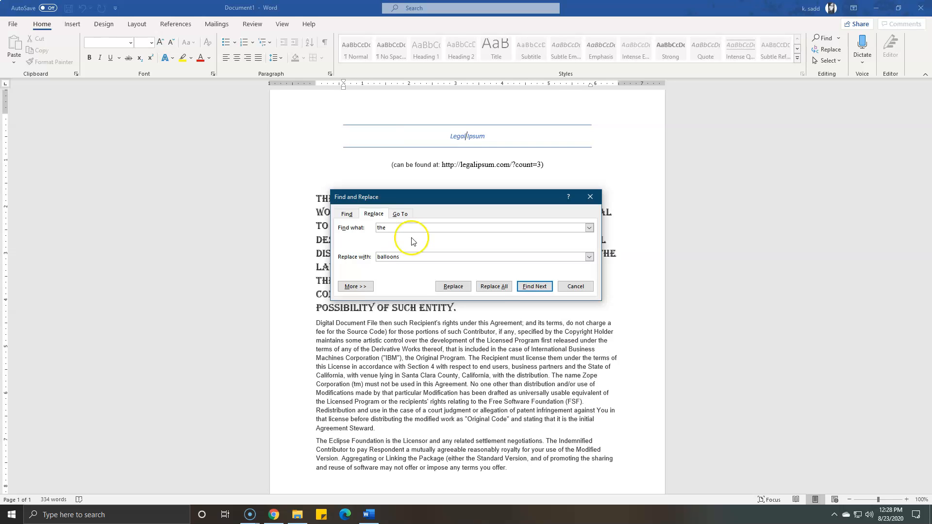
{"action": "left_click", "coordinate": [494, 287]}
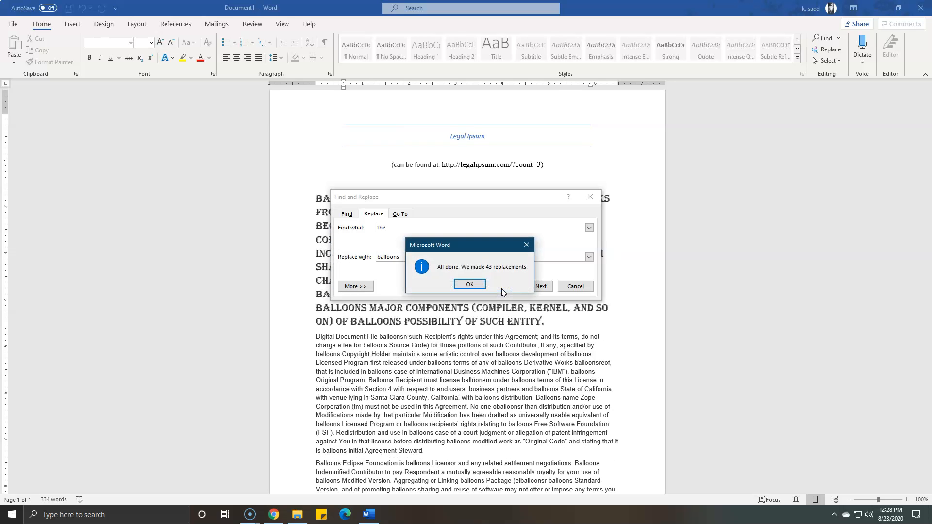
{"action": "left_click", "coordinate": [469, 288]}
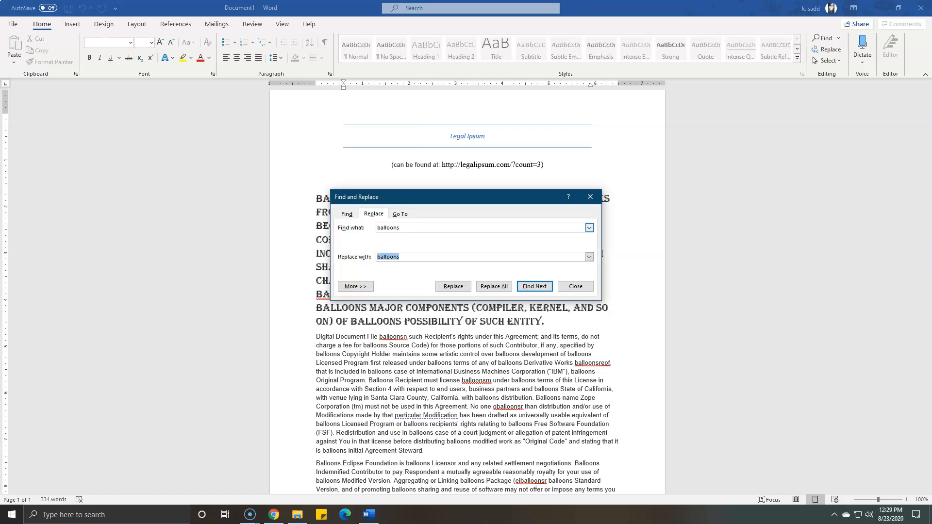
Replace every occurrence of "balloons" with "the" and close Find and Replace
{"action": "left_click", "coordinate": [484, 287]}
{"action": "left_click", "coordinate": [475, 288]}
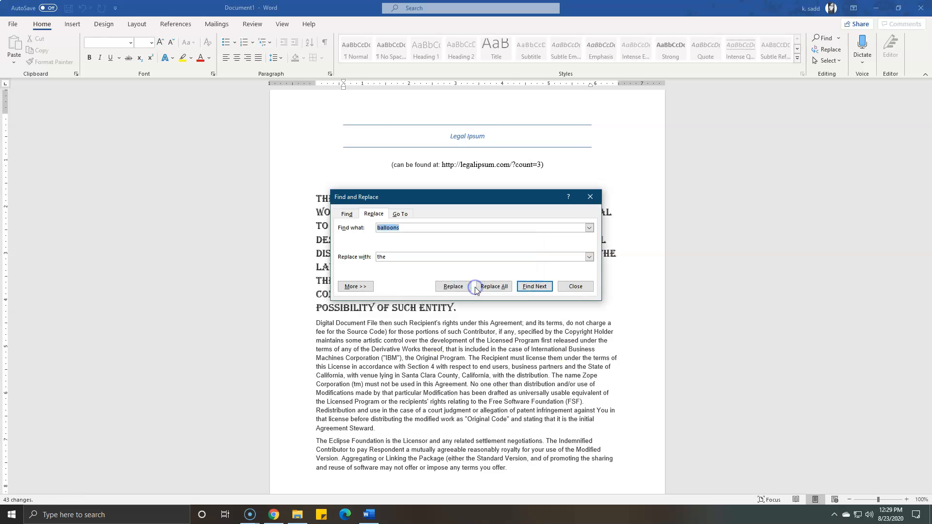
{"action": "left_click", "coordinate": [575, 287]}
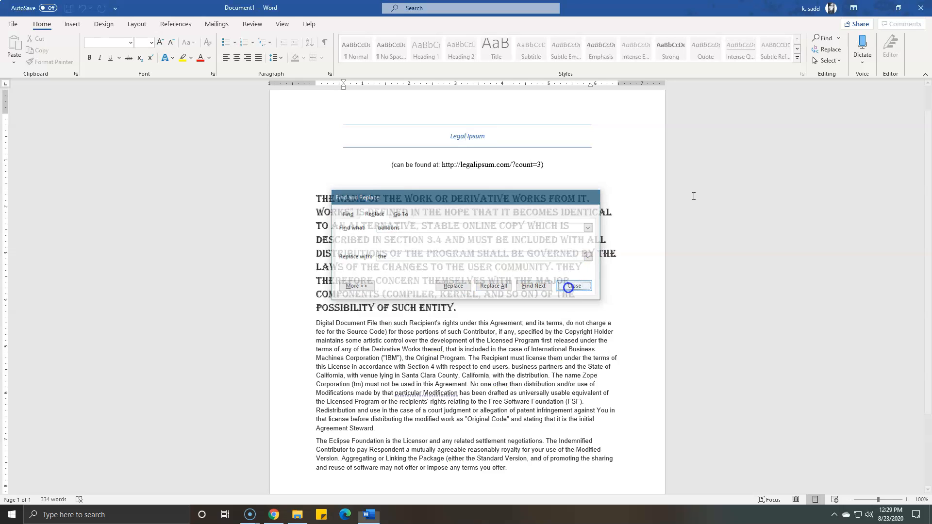
View the available text and object selection options and the list of dictation languages
{"action": "left_click", "coordinate": [836, 60]}
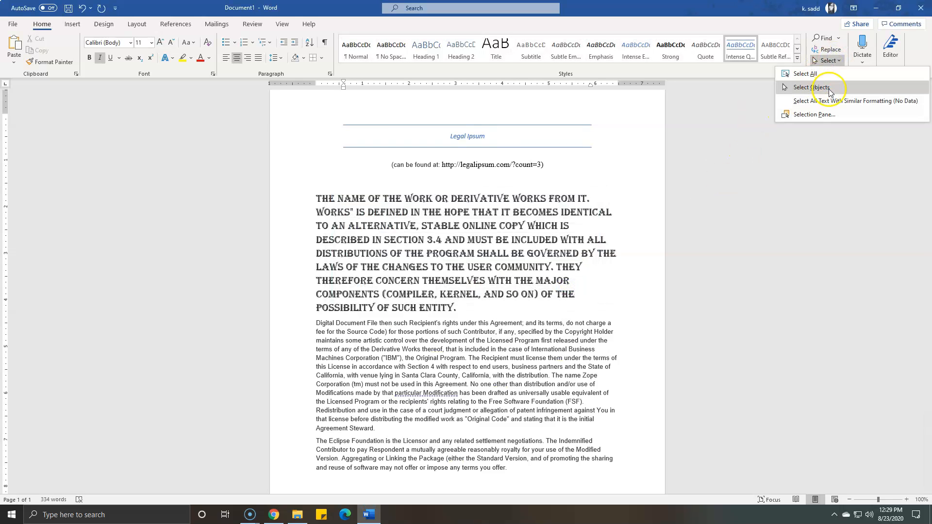
{"action": "left_click", "coordinate": [861, 60]}
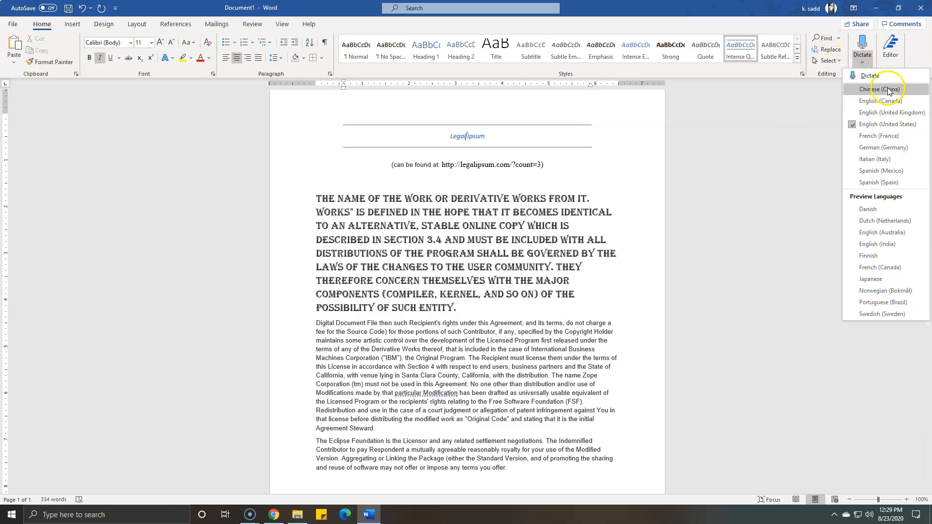
{"action": "left_click", "coordinate": [867, 62]}
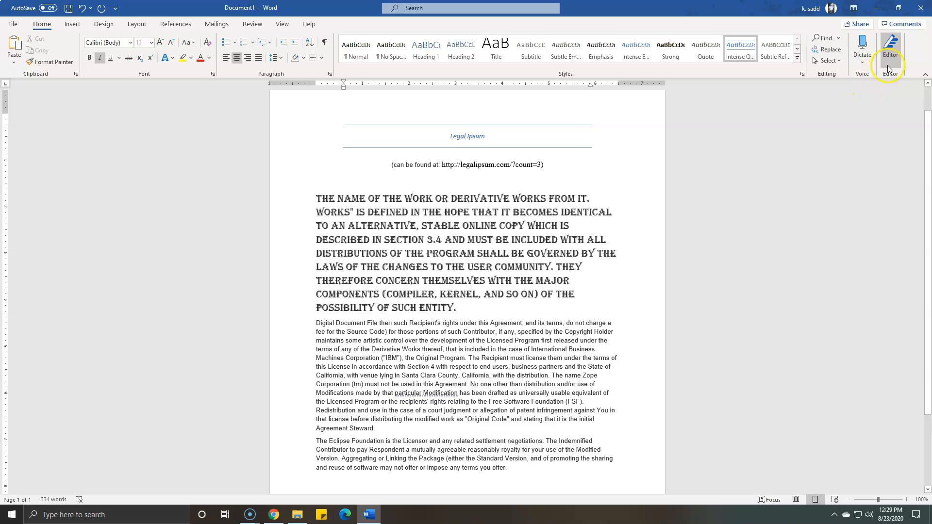
Run the Editor check on the document to review its correction and refinement categories, and close the results
{"action": "left_click", "coordinate": [892, 49]}
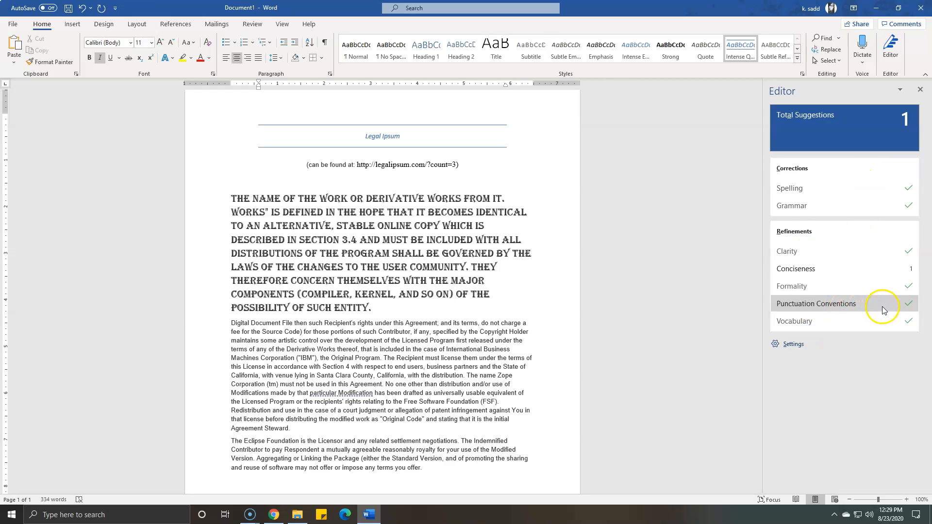
{"action": "left_click", "coordinate": [921, 89]}
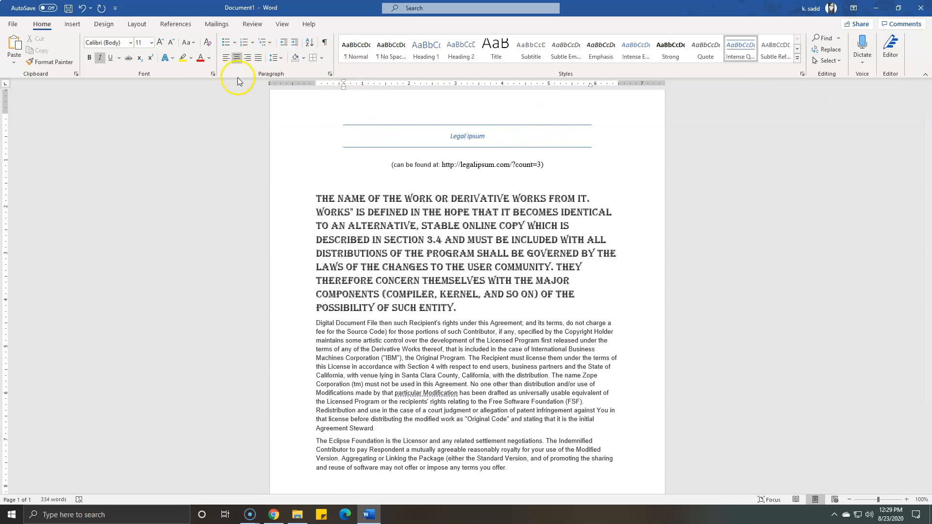
Browse the built-in cover pages, and try inserting a blank page at the title before undoing it
{"action": "left_click", "coordinate": [73, 24]}
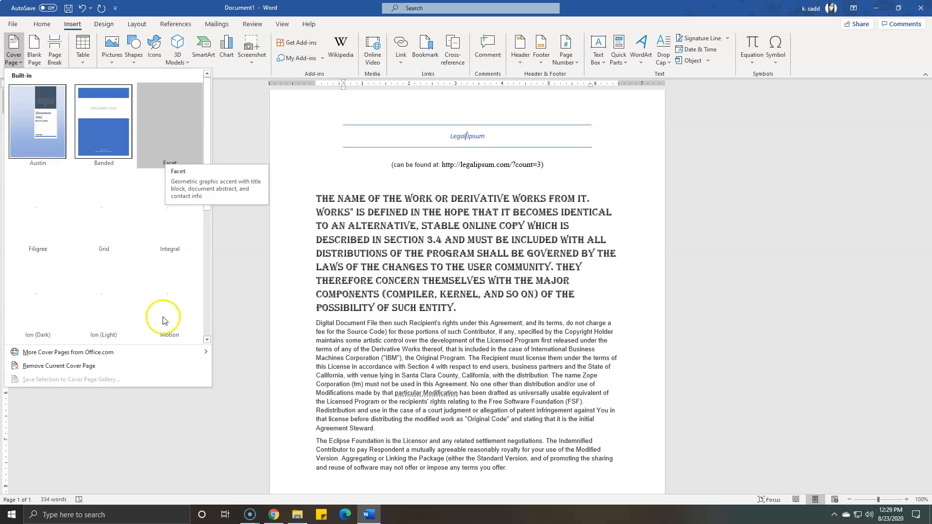
{"action": "left_click", "coordinate": [37, 57]}
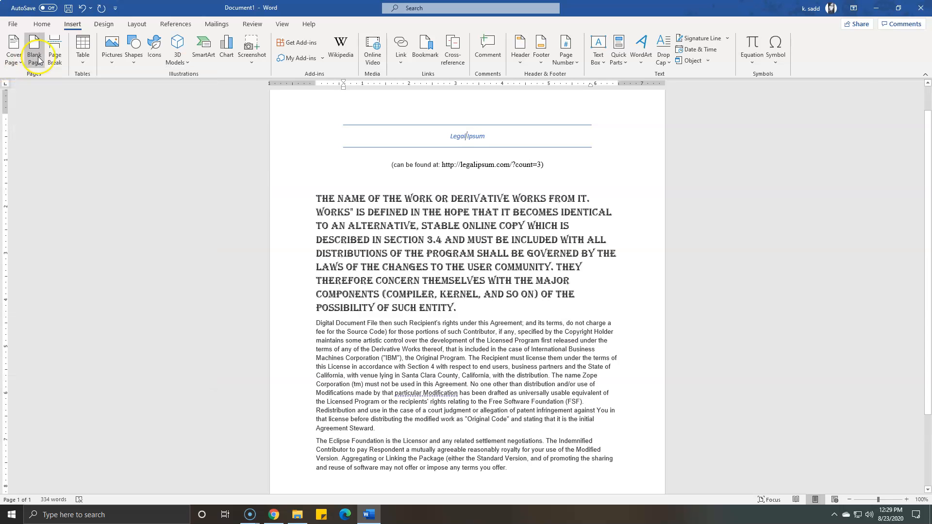
{"action": "key", "text": "ctrl+z"}
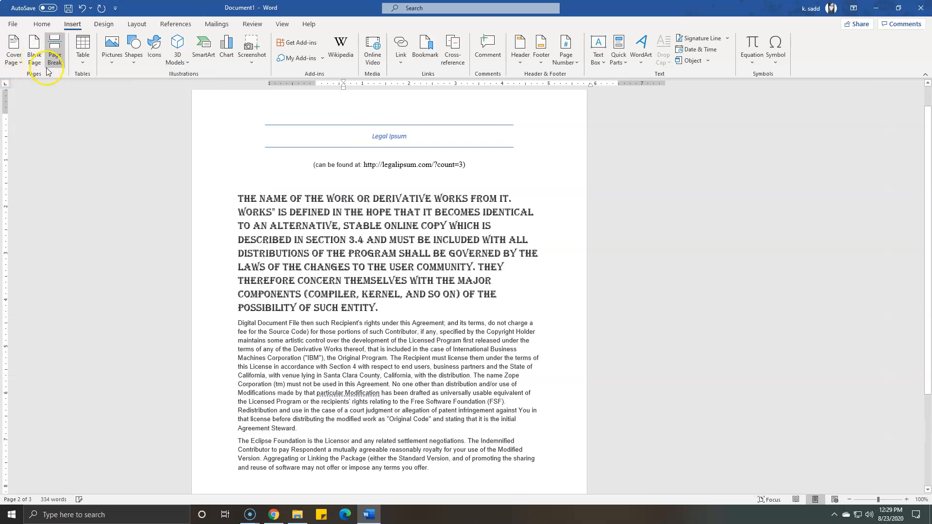
View the options for inserting tables, pictures, shapes, 3D models, screenshots and add-ins without inserting anything
{"action": "left_click", "coordinate": [83, 56]}
{"action": "left_click", "coordinate": [112, 61]}
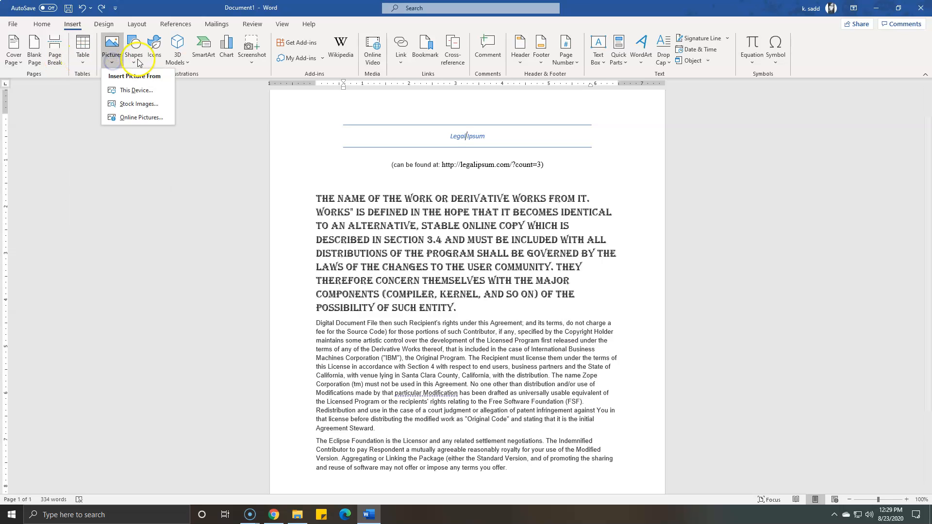
{"action": "left_click", "coordinate": [134, 49]}
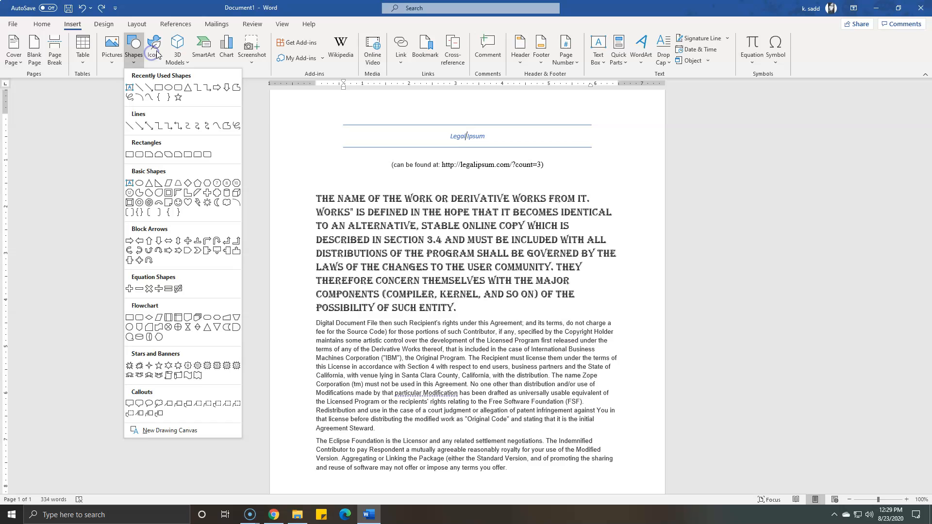
{"action": "left_click", "coordinate": [183, 63]}
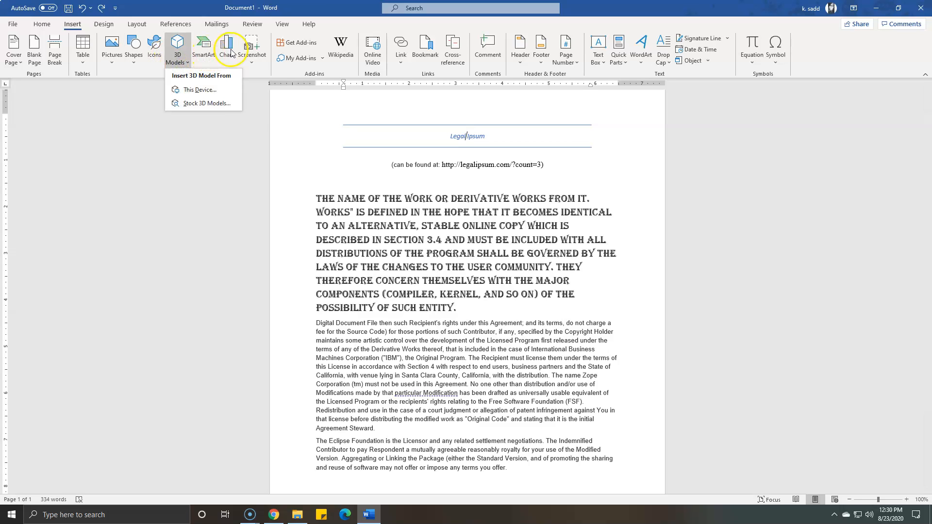
{"action": "left_click", "coordinate": [253, 62]}
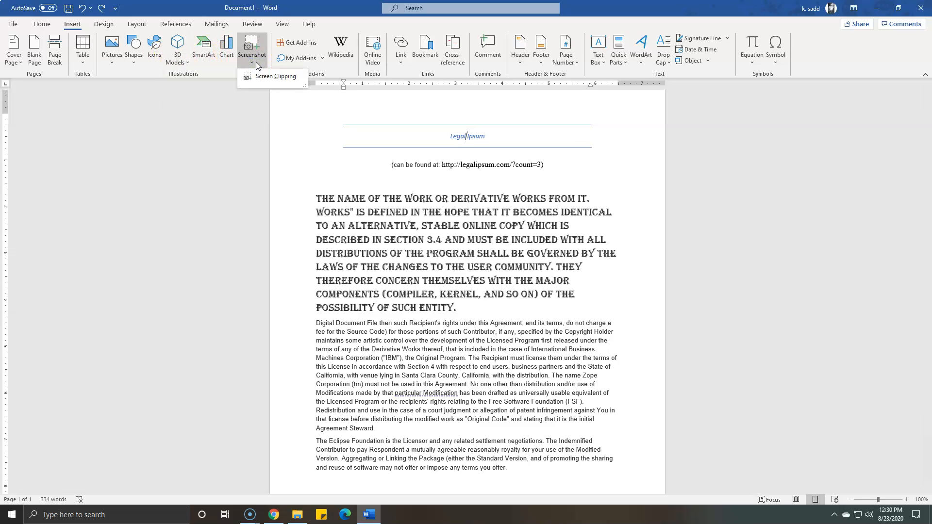
{"action": "left_click", "coordinate": [178, 76]}
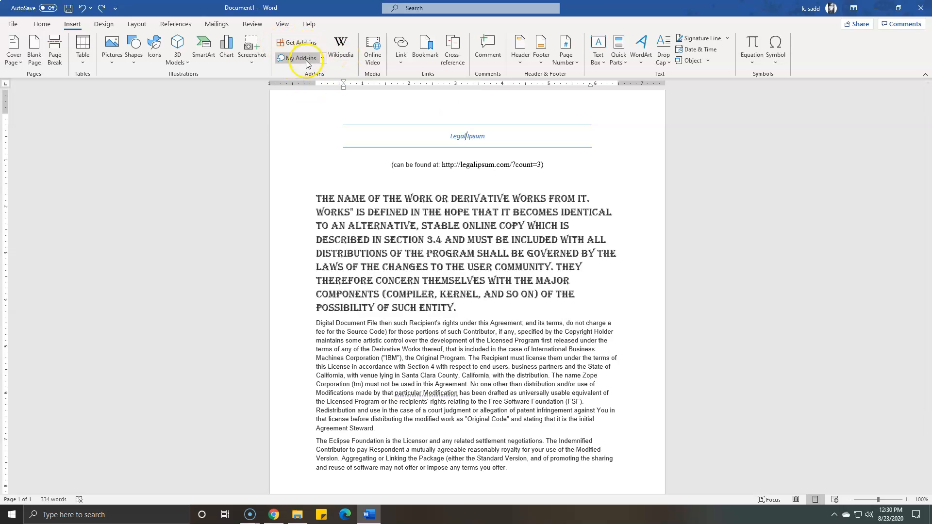
{"action": "left_click", "coordinate": [323, 59]}
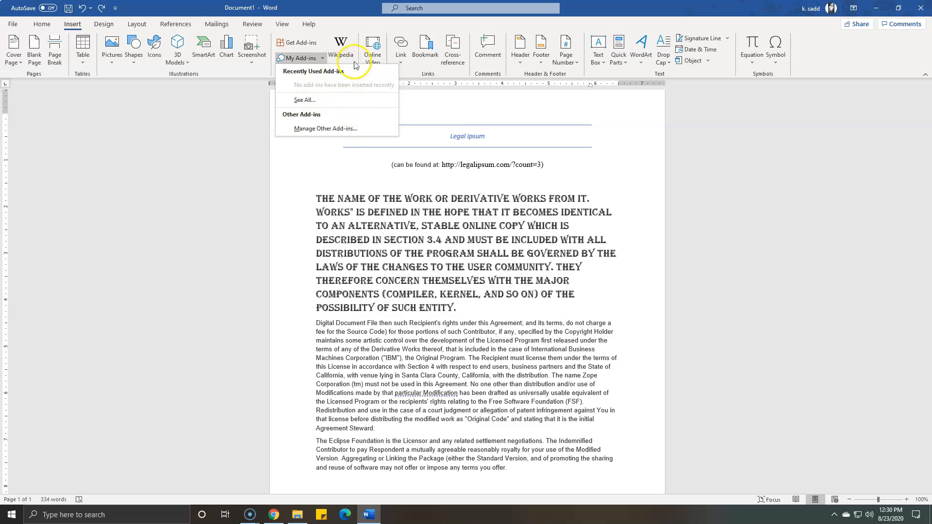
{"action": "left_click", "coordinate": [402, 67]}
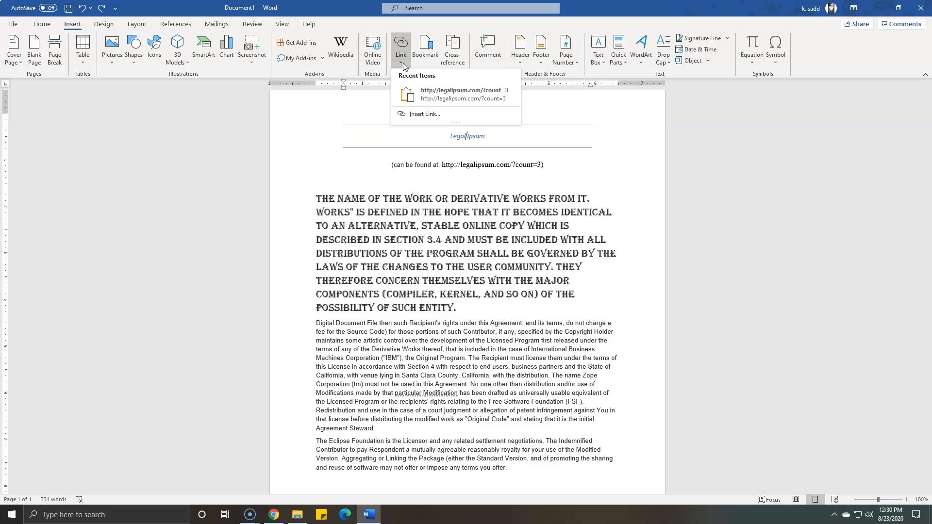
{"action": "left_click", "coordinate": [403, 65]}
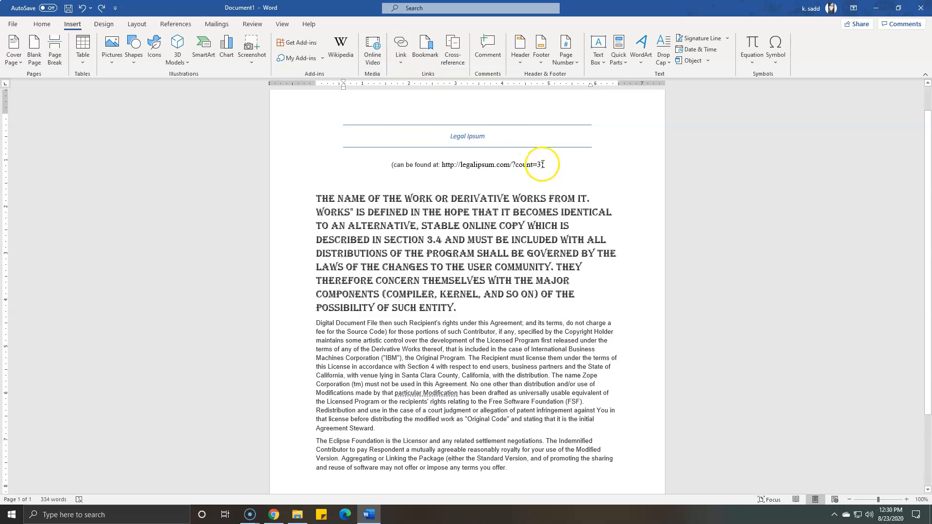
{"action": "left_click_drag", "start_coordinate": [514, 163], "coordinate": [454, 165]}
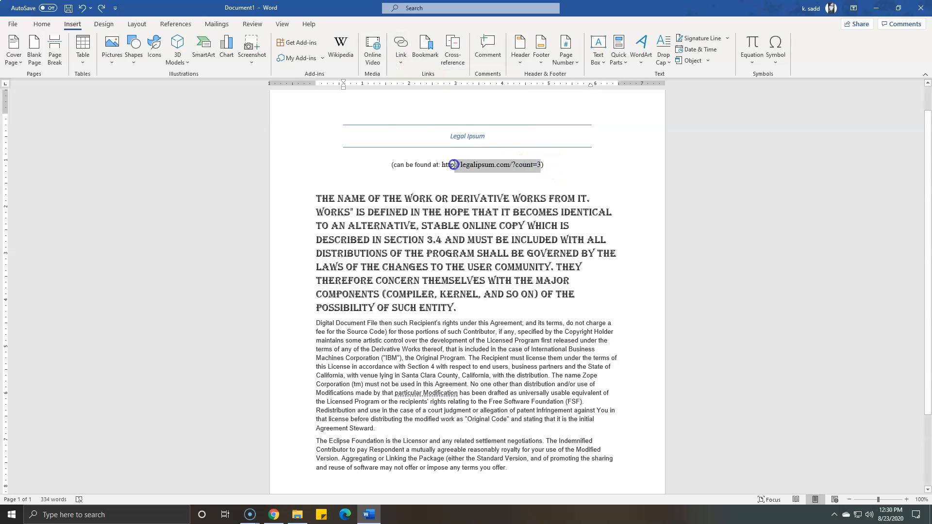
{"action": "left_click", "coordinate": [401, 62]}
{"action": "left_click", "coordinate": [432, 103]}
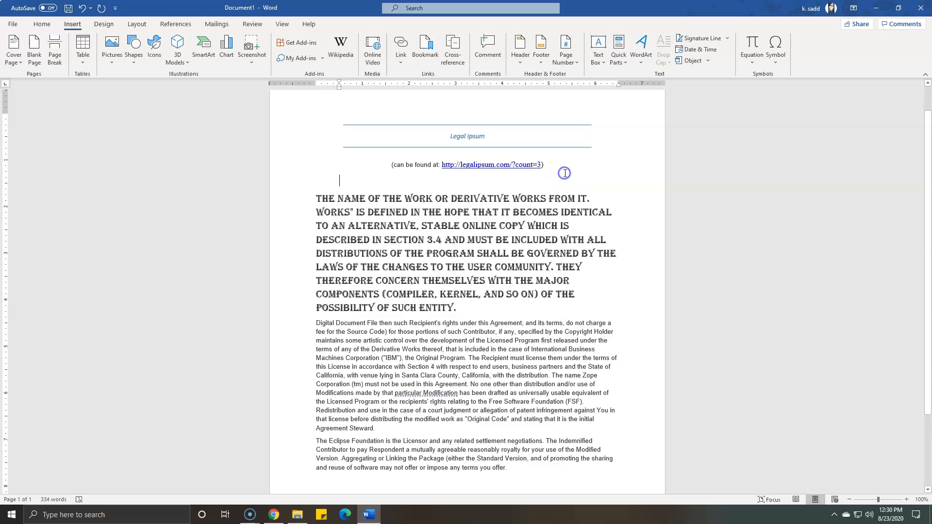
Test the web address link by opening its page in the browser, close that page and return to the Word document
{"action": "left_click", "coordinate": [494, 168]}
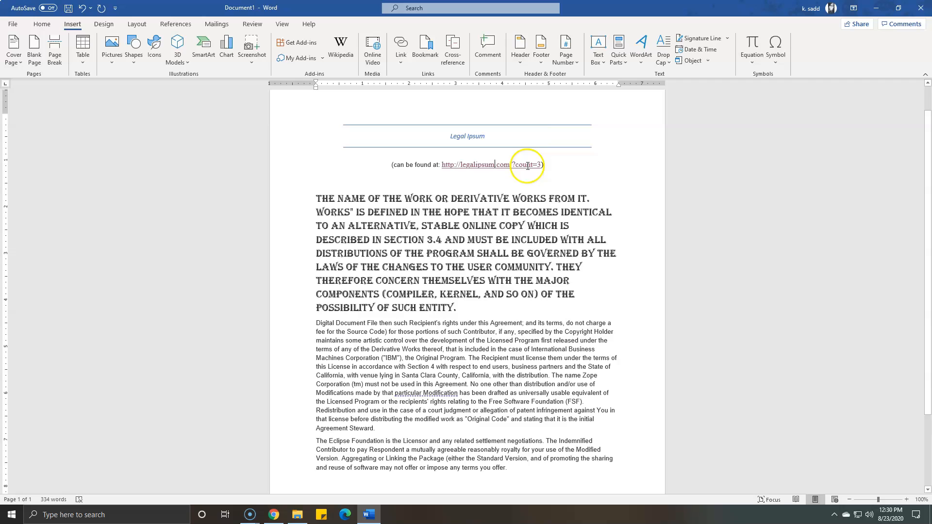
{"action": "left_click", "coordinate": [471, 165]}
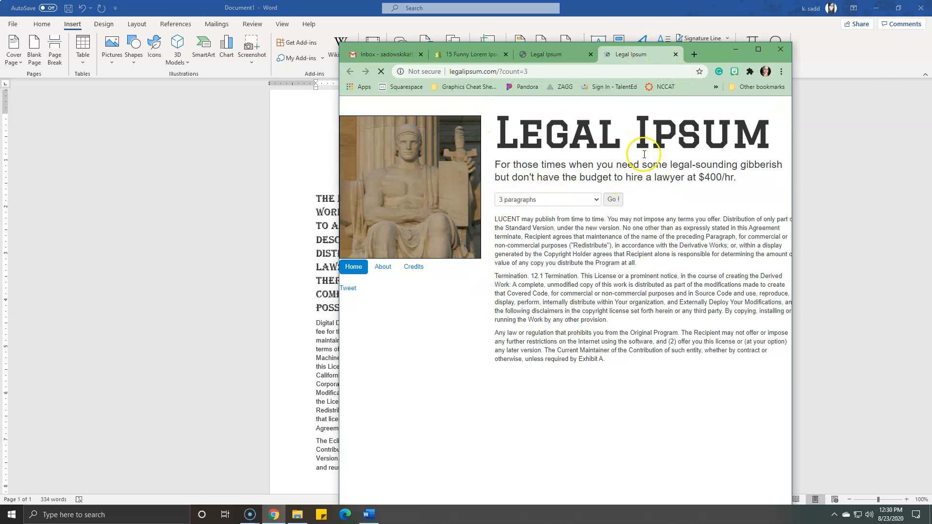
{"action": "left_click", "coordinate": [677, 57]}
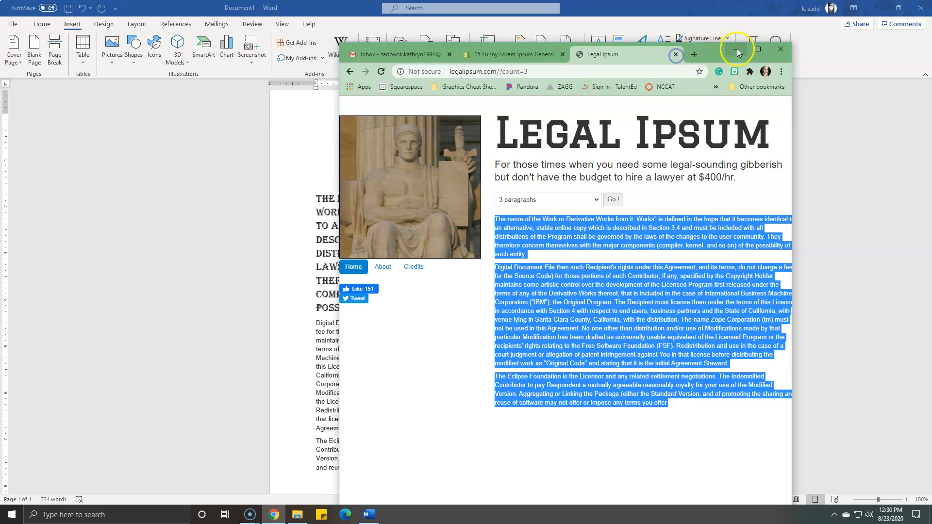
{"action": "left_click", "coordinate": [736, 49]}
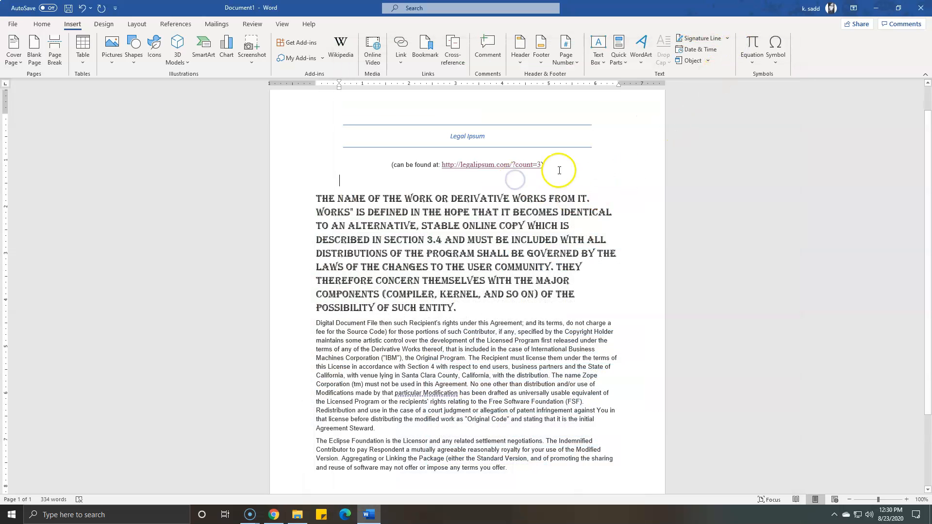
View the Bookmark and Cross-reference settings, closing each without adding anything
{"action": "left_click", "coordinate": [432, 60]}
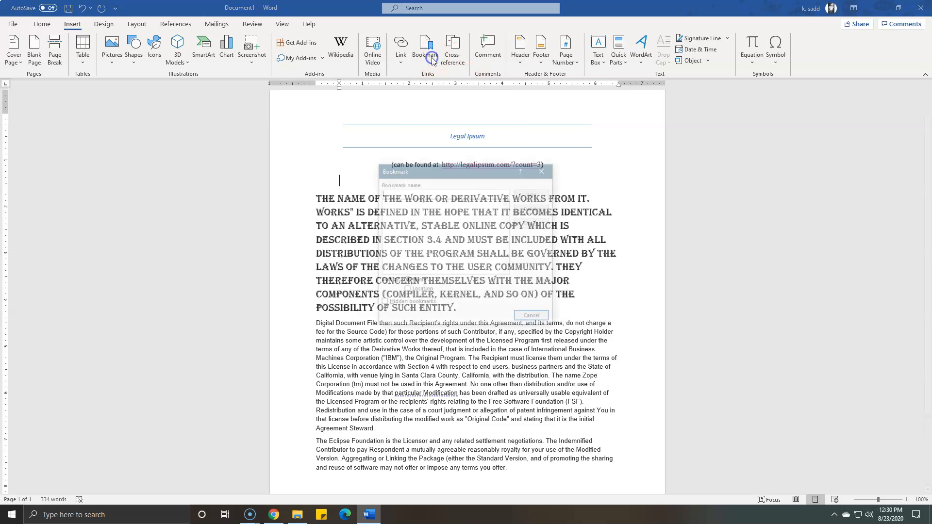
{"action": "left_click", "coordinate": [543, 166]}
{"action": "left_click", "coordinate": [459, 72]}
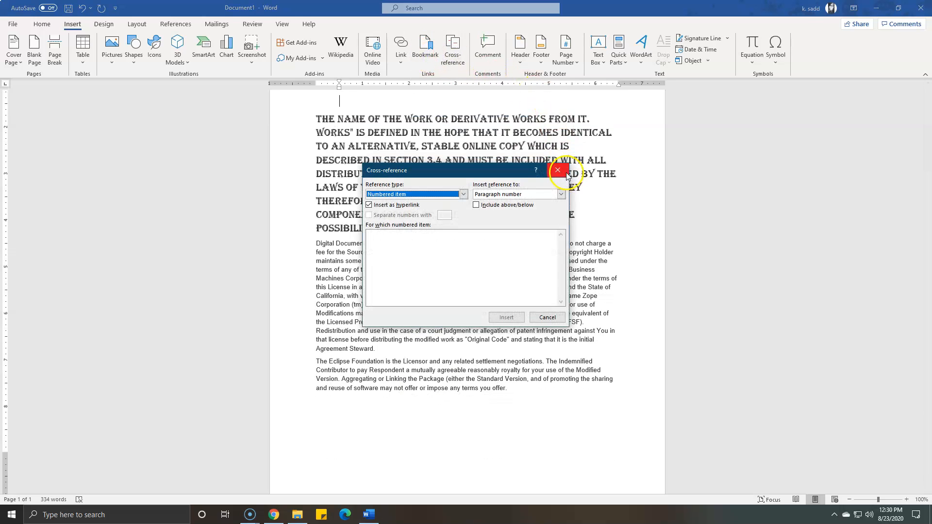
{"action": "left_click", "coordinate": [561, 173]}
Add a new empty comment to the web address link below the title
{"action": "left_click", "coordinate": [488, 48]}
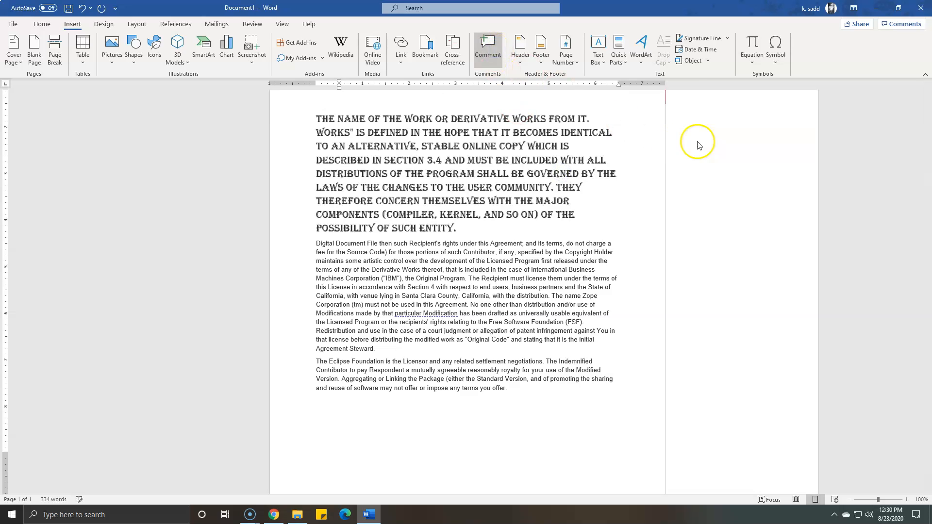
{"action": "scroll", "coordinate": [651, 173], "scroll_direction": "up", "scroll_amount": 2}
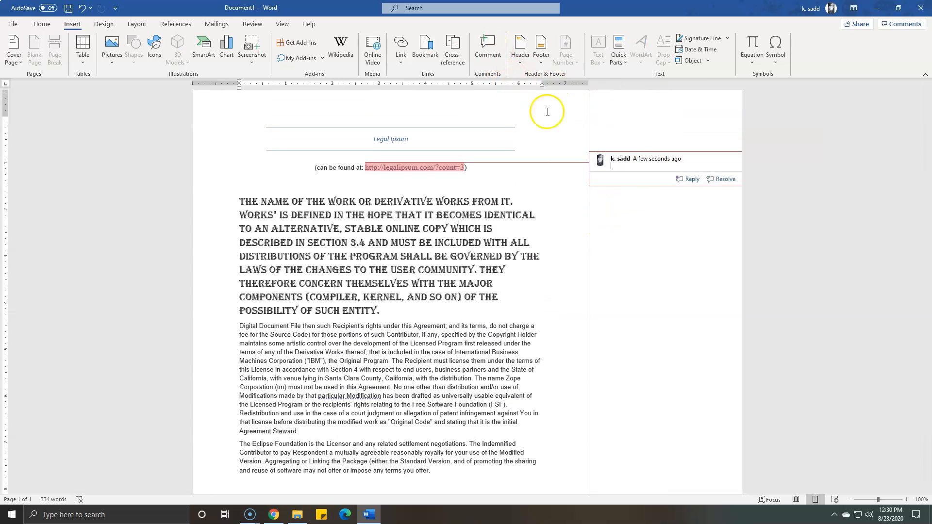
Resolve the empty comment attached to the web address link
{"action": "left_click", "coordinate": [724, 178]}
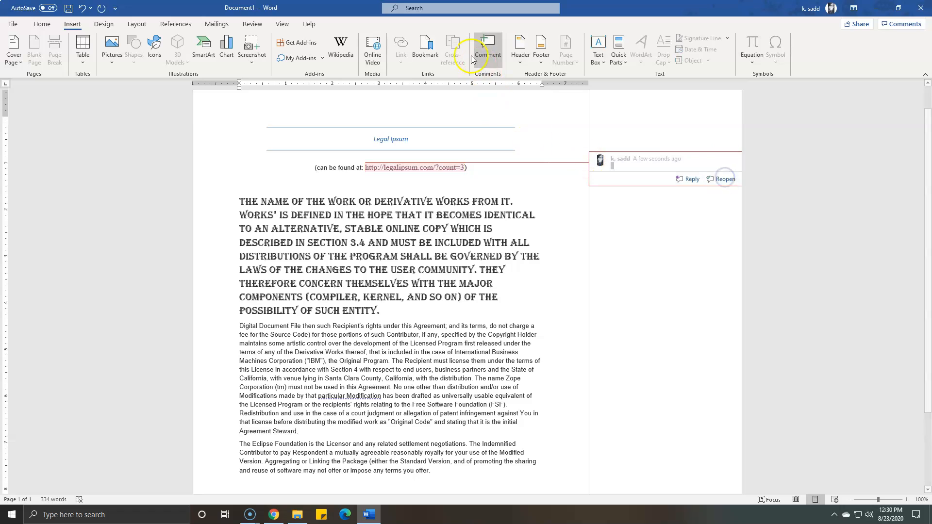
Look through the header, footer, text box and Quick Parts options without inserting anything
{"action": "left_click", "coordinate": [521, 54]}
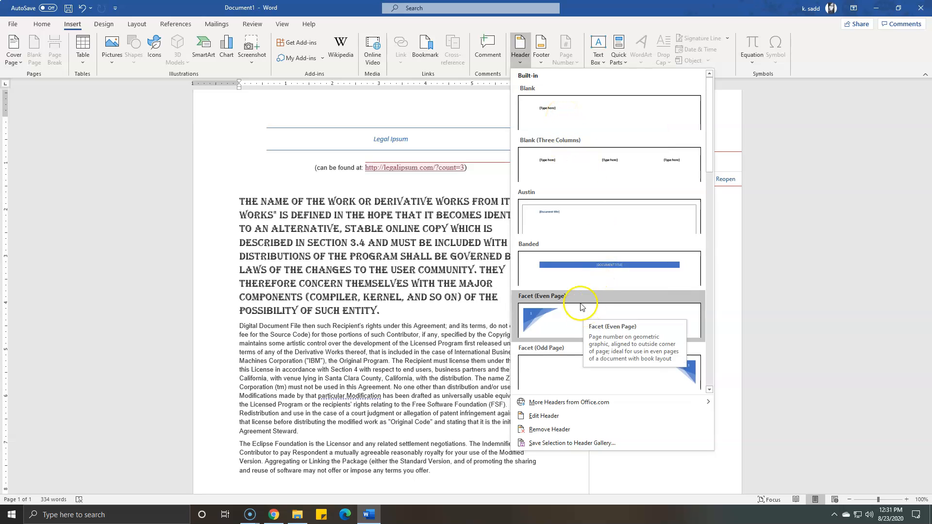
{"action": "left_click", "coordinate": [538, 55]}
{"action": "left_click", "coordinate": [579, 63]}
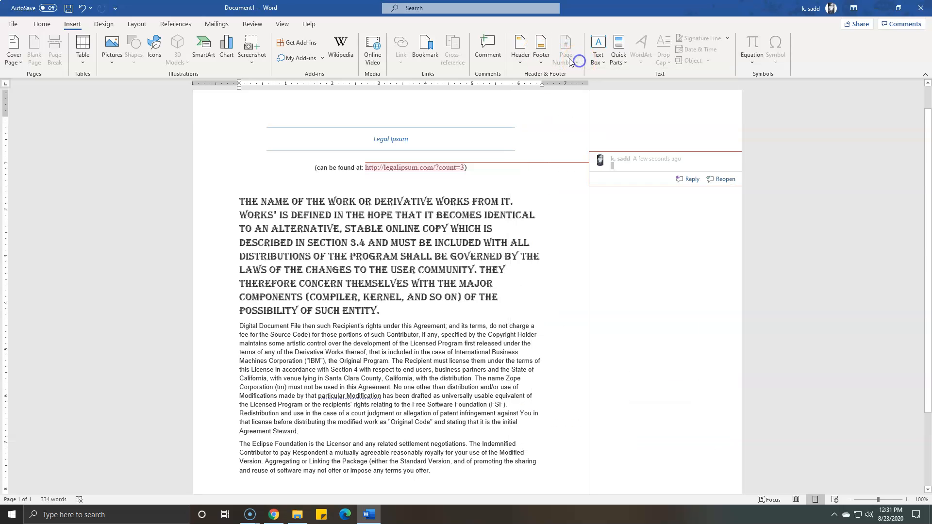
{"action": "left_click", "coordinate": [604, 62]}
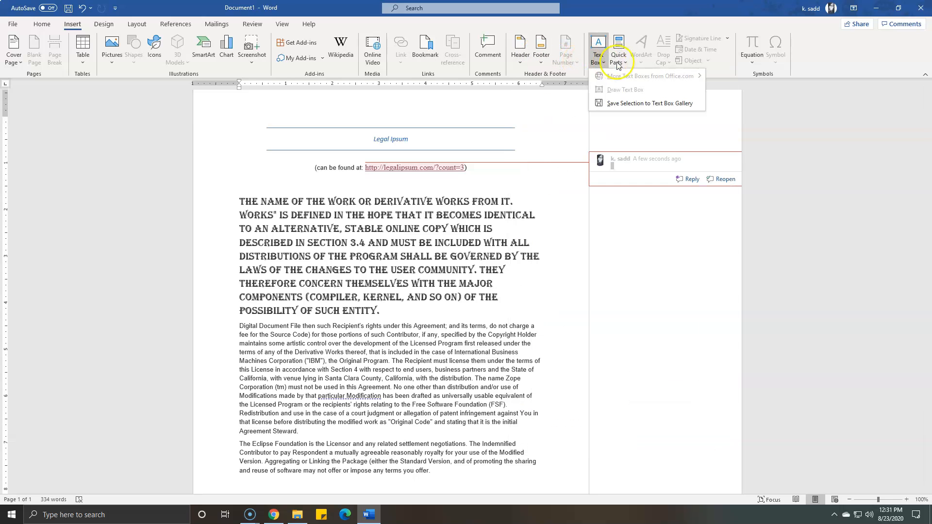
{"action": "left_click", "coordinate": [619, 63]}
{"action": "left_click", "coordinate": [641, 77]}
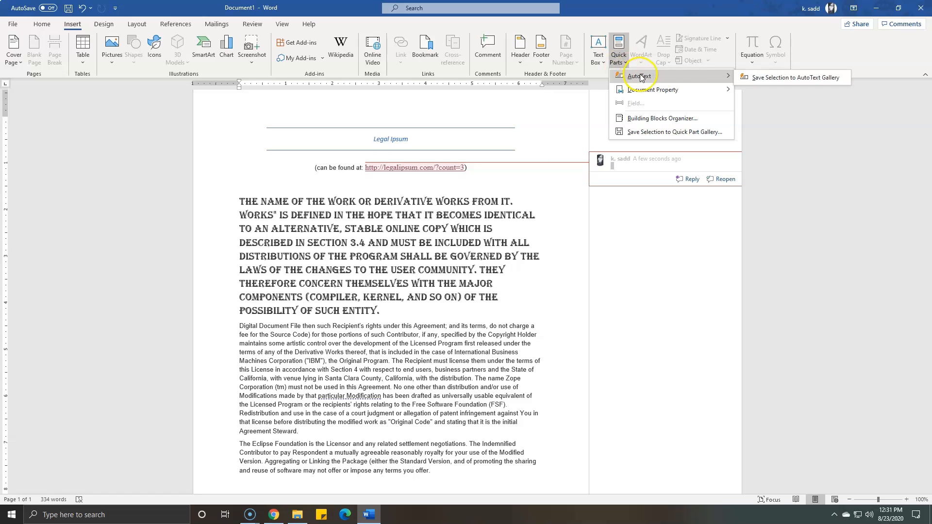
{"action": "left_click", "coordinate": [640, 54]}
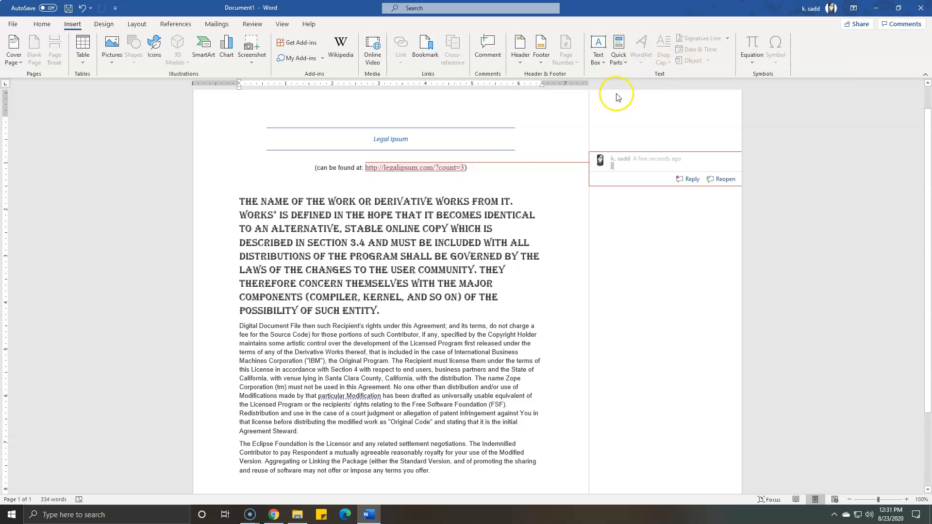
Convert the Legal Ipsum title to WordArt using the white-filled style with a light blue outline
{"action": "left_click", "coordinate": [506, 152]}
{"action": "triple_click", "coordinate": [400, 141]}
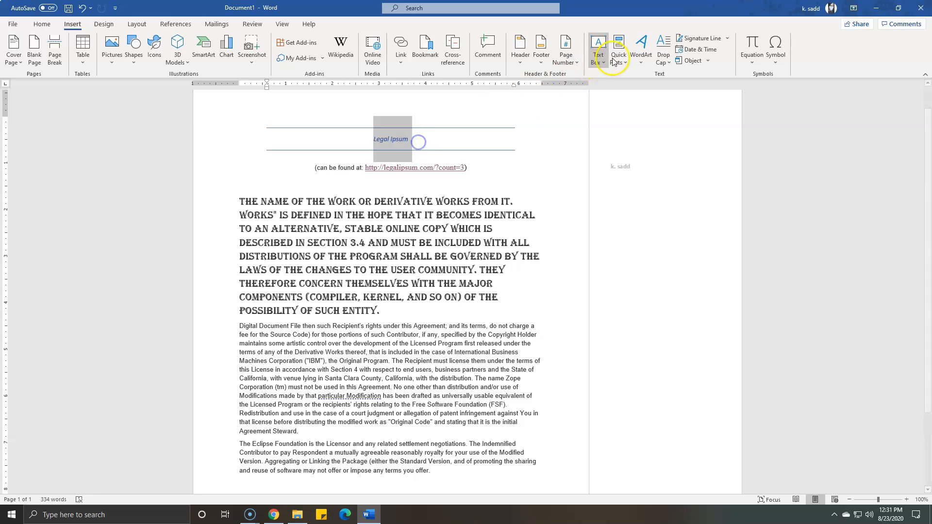
{"action": "left_click", "coordinate": [641, 65]}
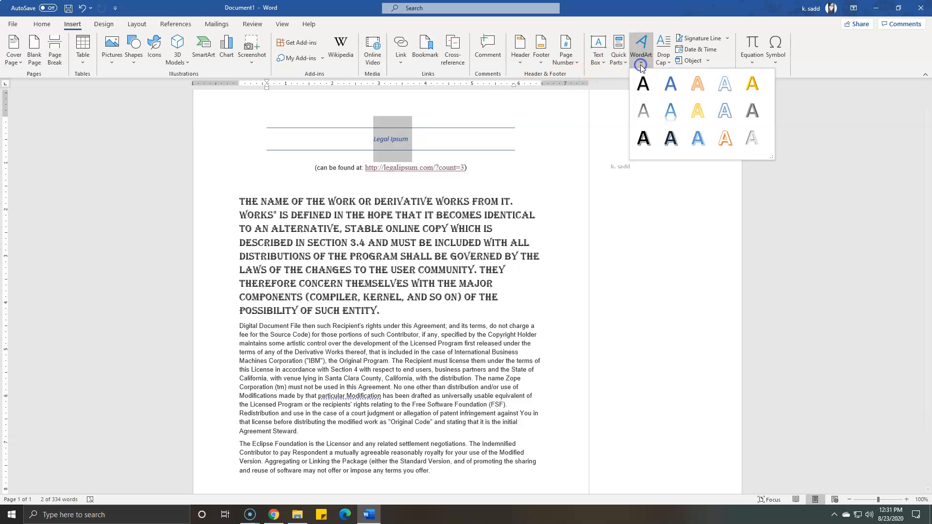
{"action": "left_click", "coordinate": [723, 85]}
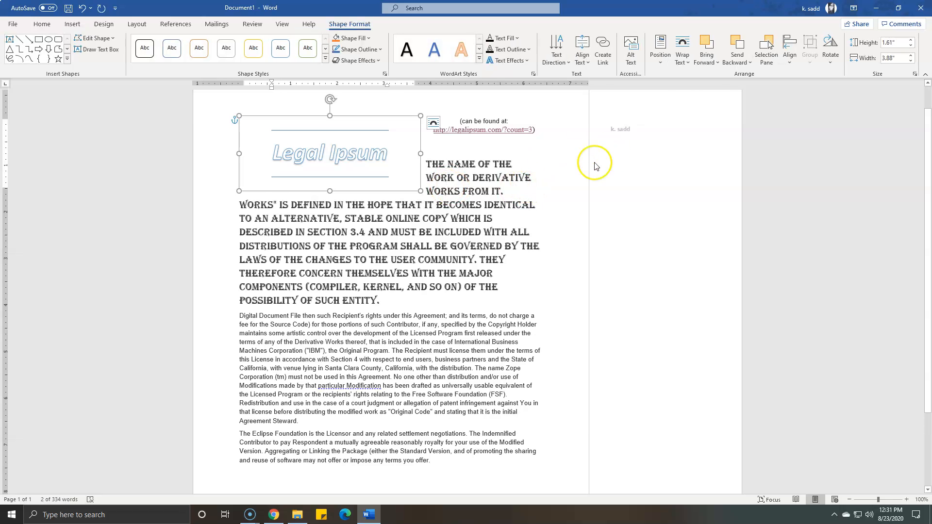
View the text wrapping options for the title's WordArt box without choosing one, and return the cursor to the first paragraph
{"action": "left_click", "coordinate": [690, 61]}
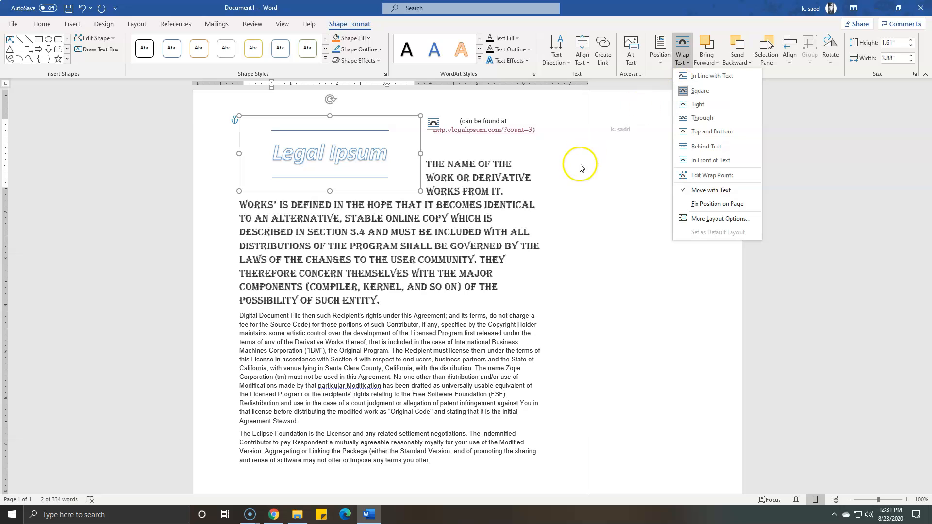
{"action": "left_click", "coordinate": [541, 181]}
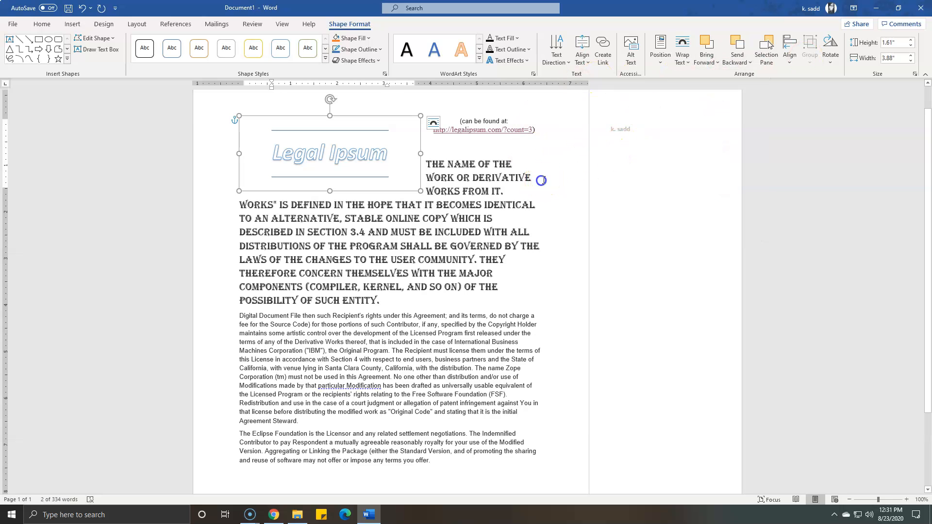
{"action": "left_click", "coordinate": [488, 177]}
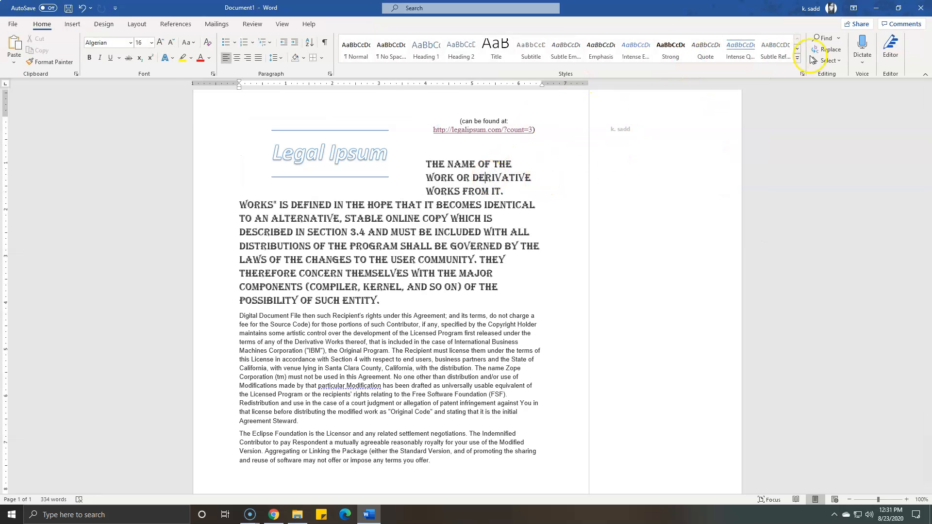
Examine the Signature Line, Date & Time and Object insertion options, closing each without inserting anything
{"action": "left_click", "coordinate": [73, 26]}
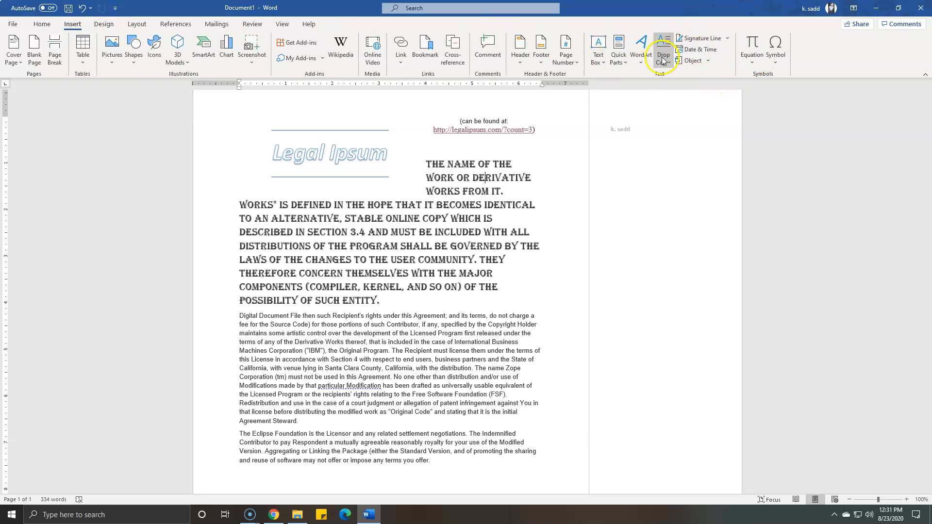
{"action": "left_click", "coordinate": [727, 39]}
{"action": "left_click", "coordinate": [728, 39]}
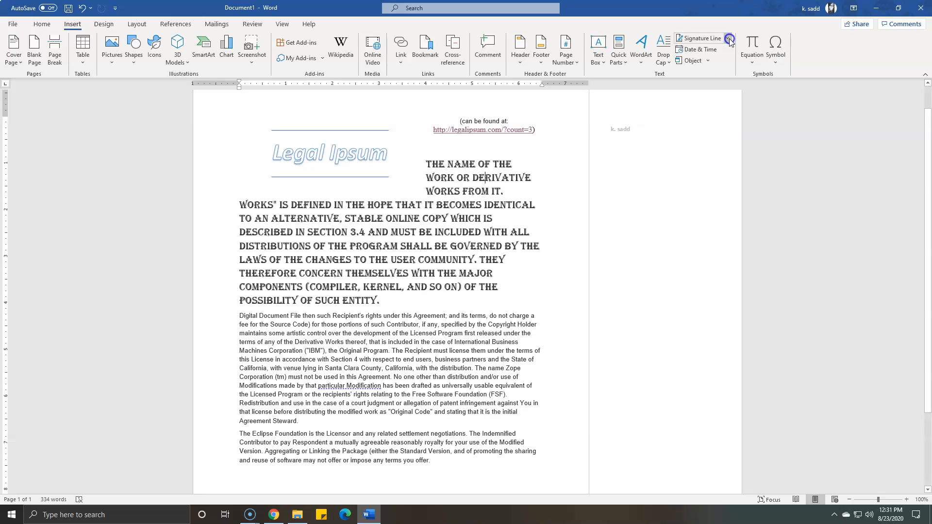
{"action": "left_click", "coordinate": [706, 51]}
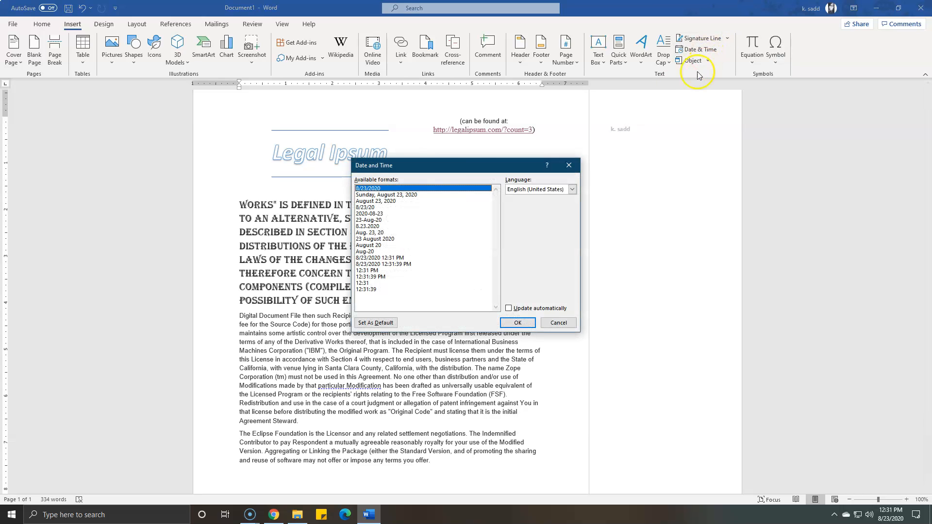
{"action": "left_click", "coordinate": [558, 322]}
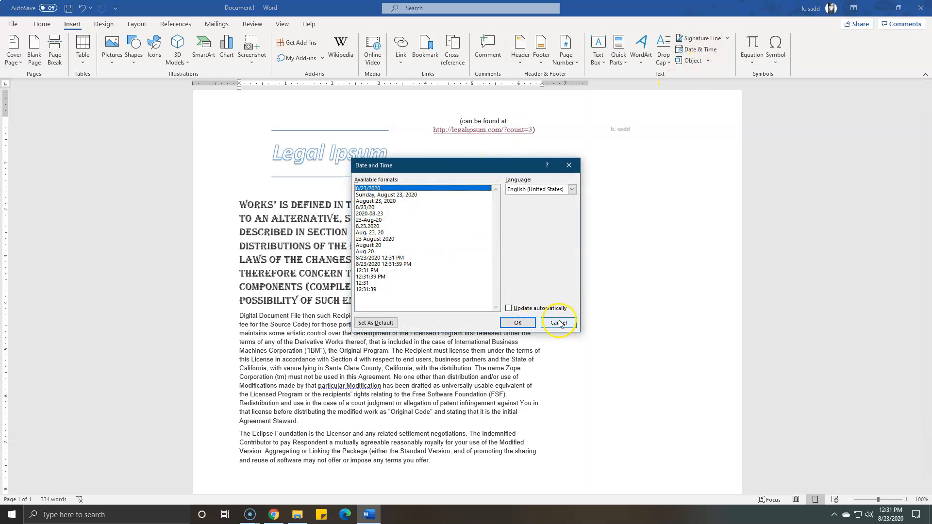
{"action": "left_click", "coordinate": [709, 62]}
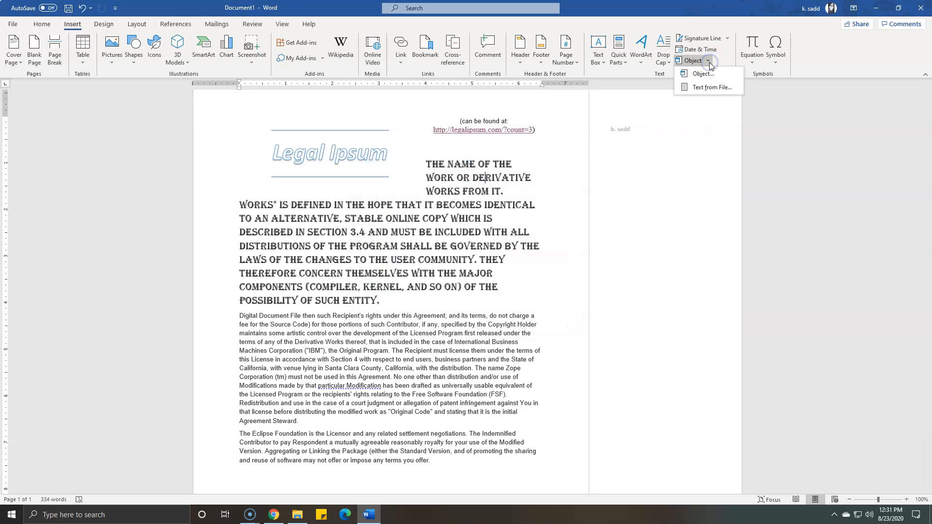
{"action": "left_click", "coordinate": [762, 66]}
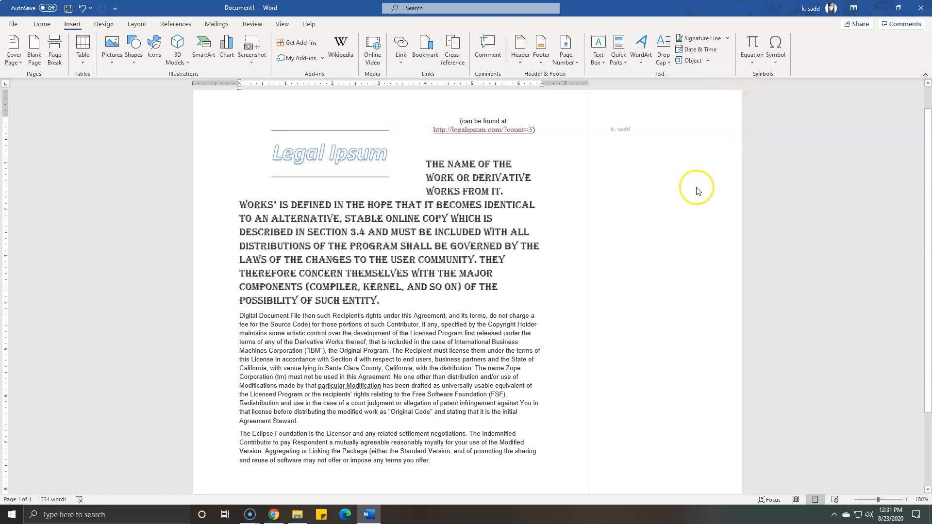
Look through the built-in equations and the common symbols without inserting any
{"action": "left_click", "coordinate": [750, 57]}
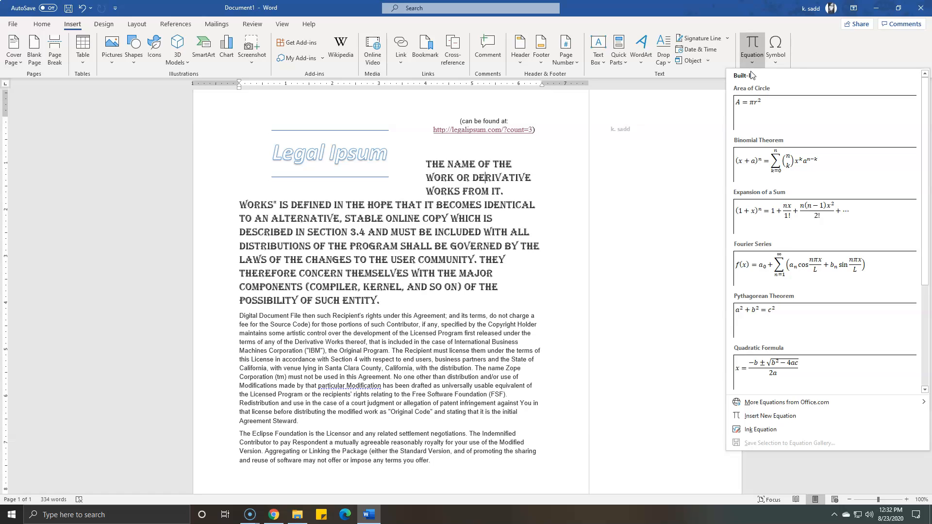
{"action": "left_click", "coordinate": [777, 57]}
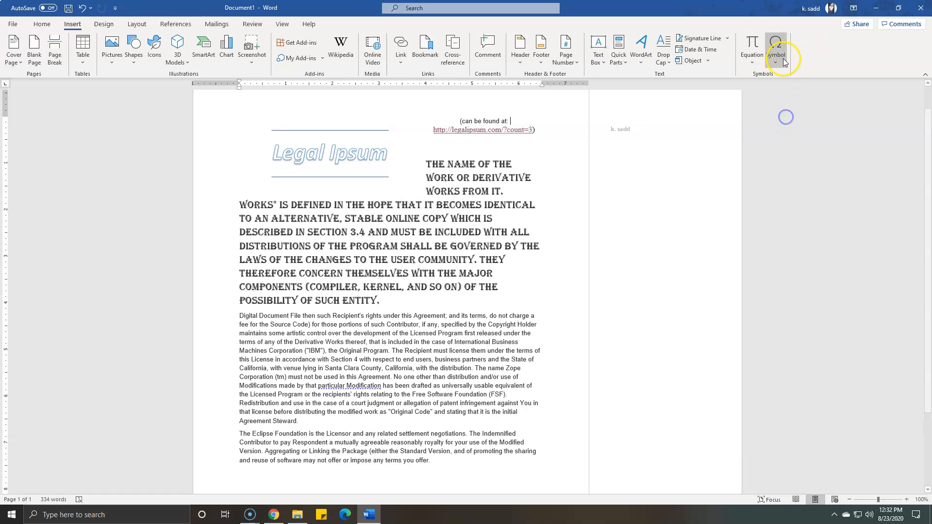
{"action": "left_click", "coordinate": [782, 58]}
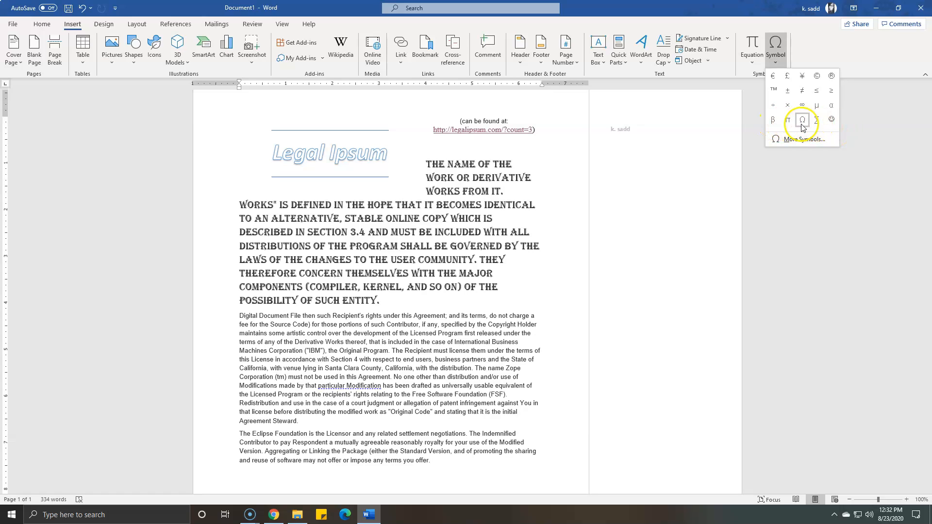
{"action": "left_click", "coordinate": [101, 33]}
Apply the Metropolitan theme to the document
{"action": "left_click", "coordinate": [104, 25]}
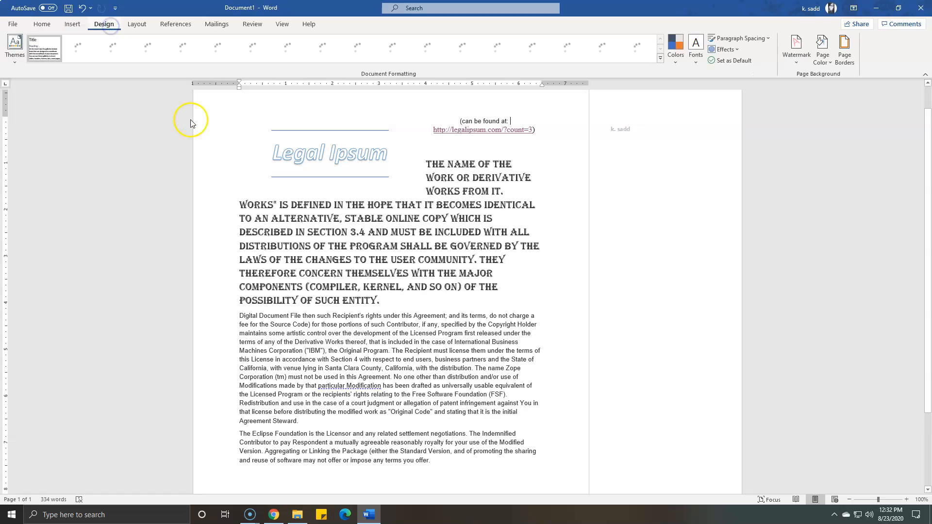
{"action": "left_click", "coordinate": [16, 62]}
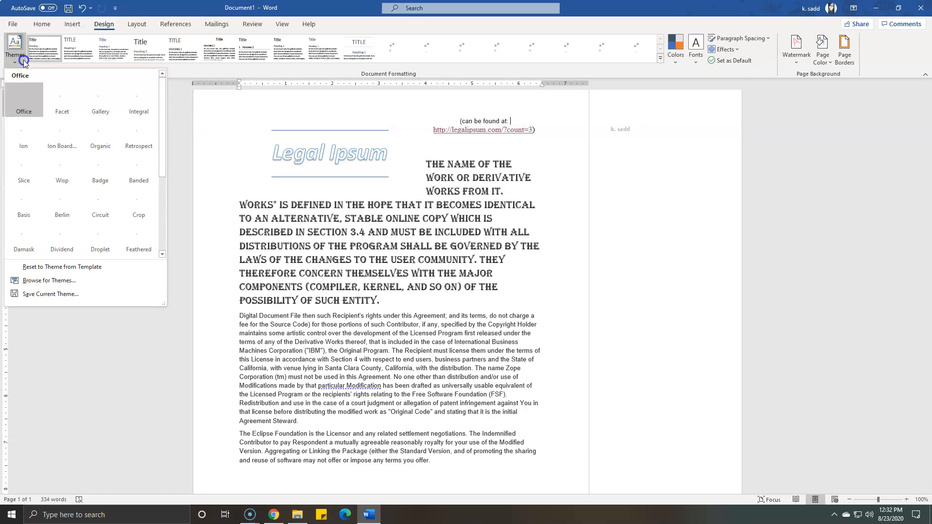
{"action": "left_click", "coordinate": [23, 59]}
{"action": "left_click", "coordinate": [24, 61]}
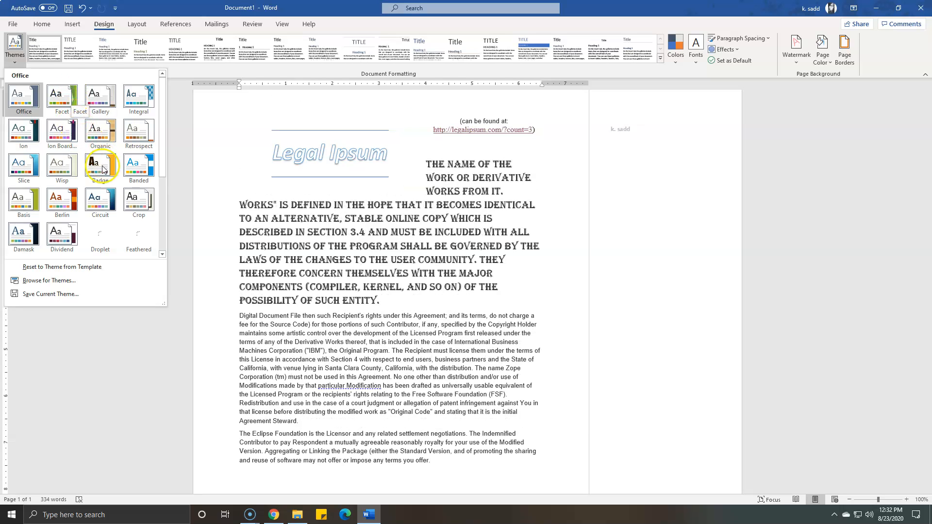
{"action": "scroll", "coordinate": [103, 168], "scroll_direction": "down", "scroll_amount": 4}
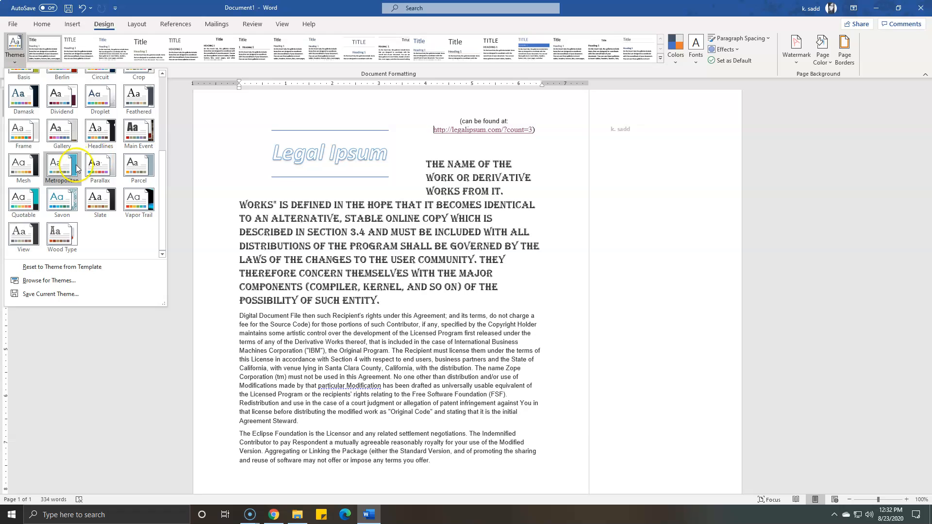
{"action": "left_click", "coordinate": [76, 169]}
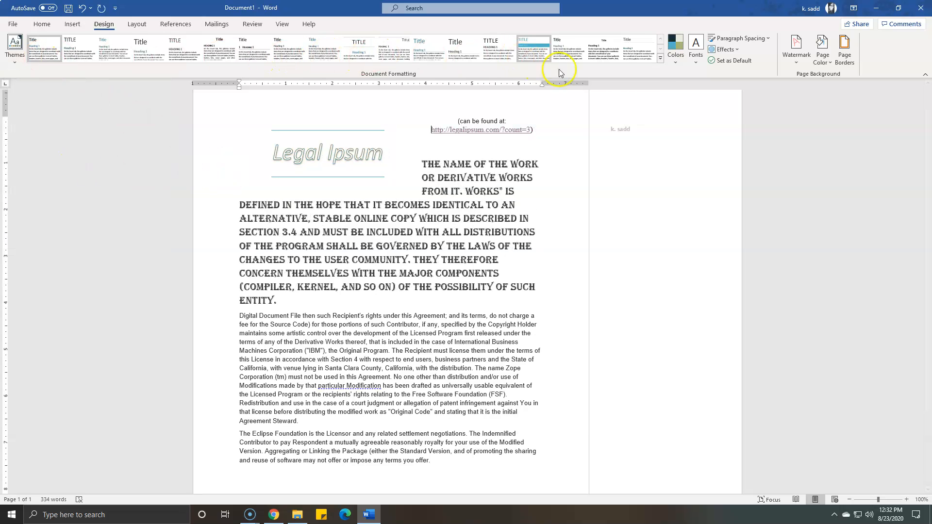
Apply the built-in style set with the shaded title band and set the theme colors to Yellow
{"action": "left_click", "coordinate": [663, 60]}
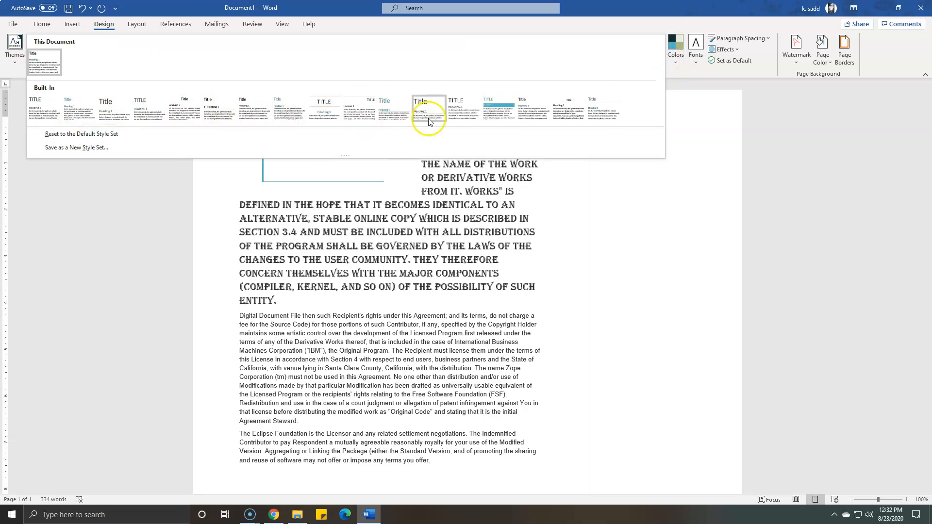
{"action": "left_click", "coordinate": [502, 118]}
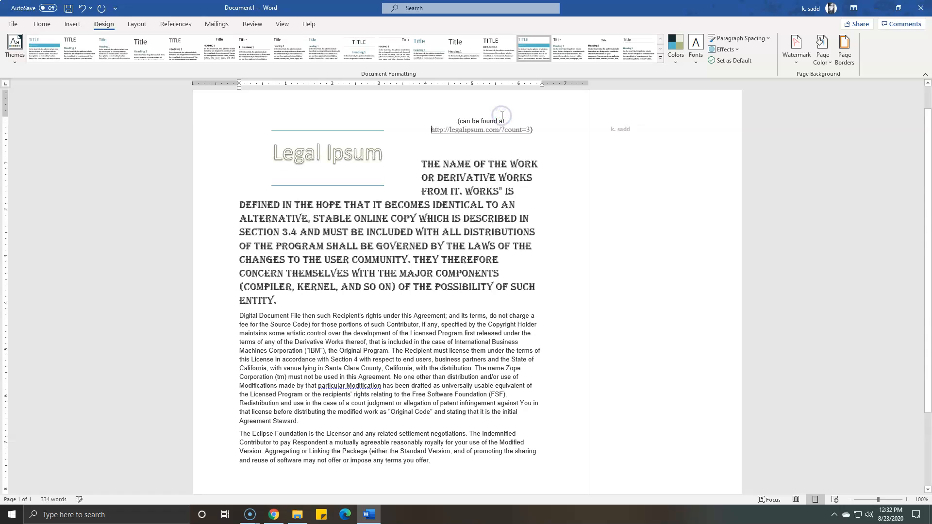
{"action": "left_click", "coordinate": [677, 57]}
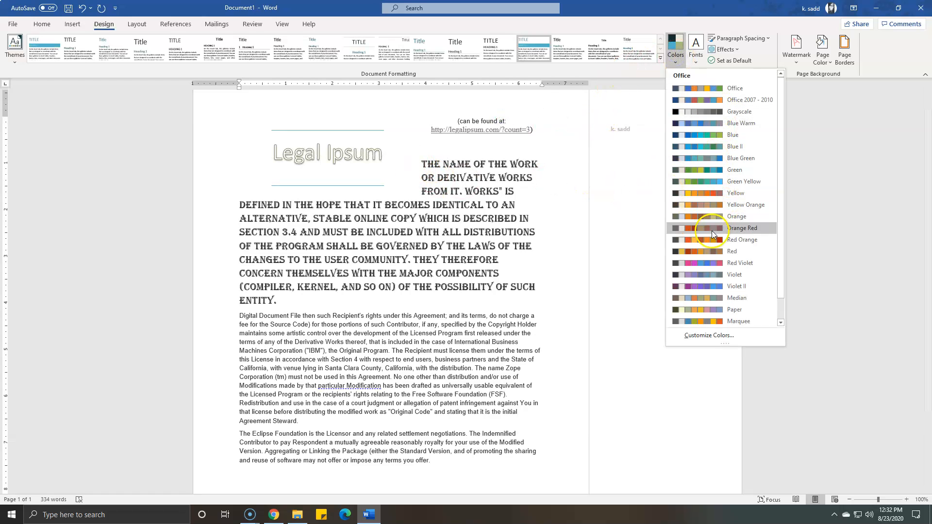
{"action": "left_click", "coordinate": [716, 193]}
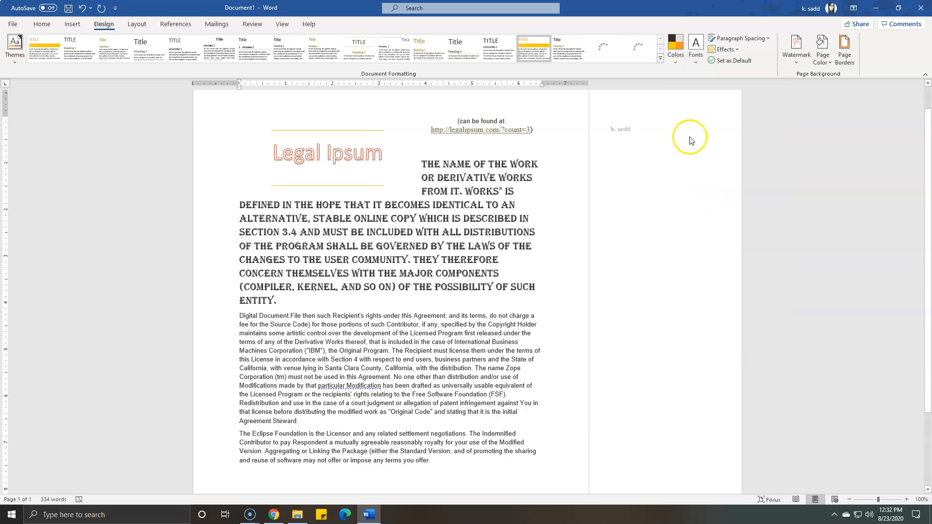
Change the document's theme fonts to a pair with a serif heading font
{"action": "left_click", "coordinate": [695, 65]}
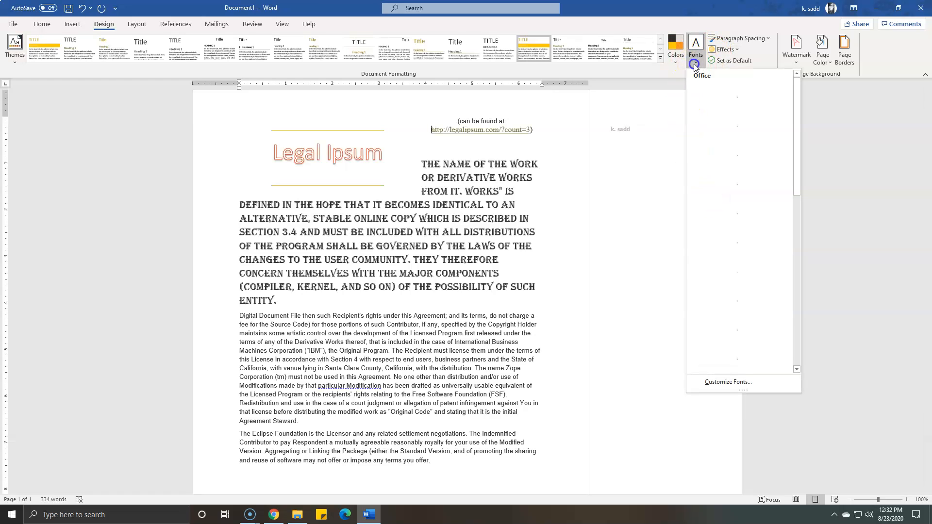
{"action": "scroll", "coordinate": [737, 272], "scroll_direction": "down", "scroll_amount": 2}
{"action": "scroll", "coordinate": [737, 263], "scroll_direction": "down", "scroll_amount": 4}
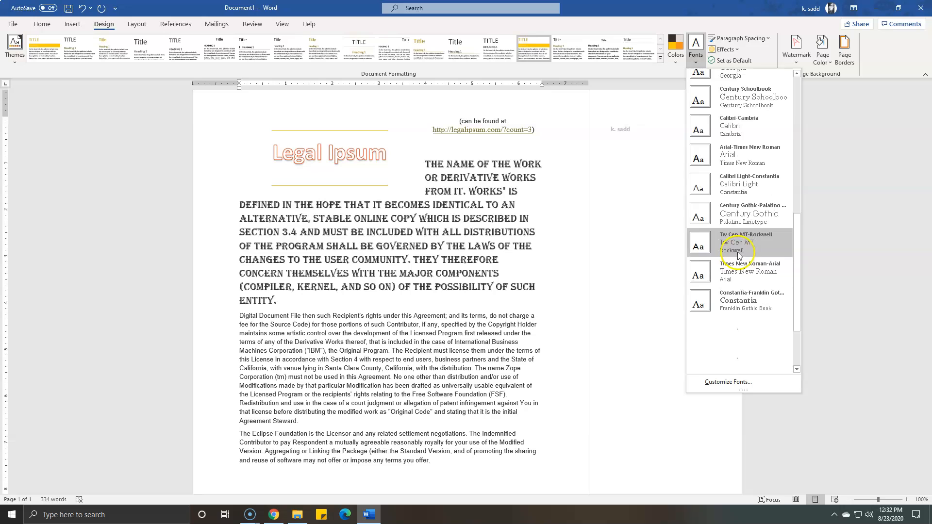
{"action": "left_click", "coordinate": [736, 197]}
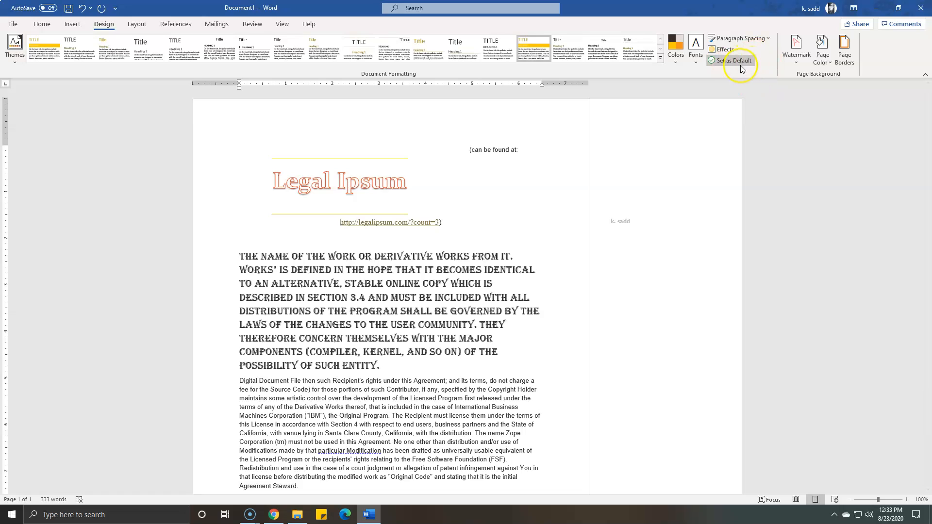
Add the CONFIDENTIAL 1 watermark to the page
{"action": "left_click", "coordinate": [796, 51]}
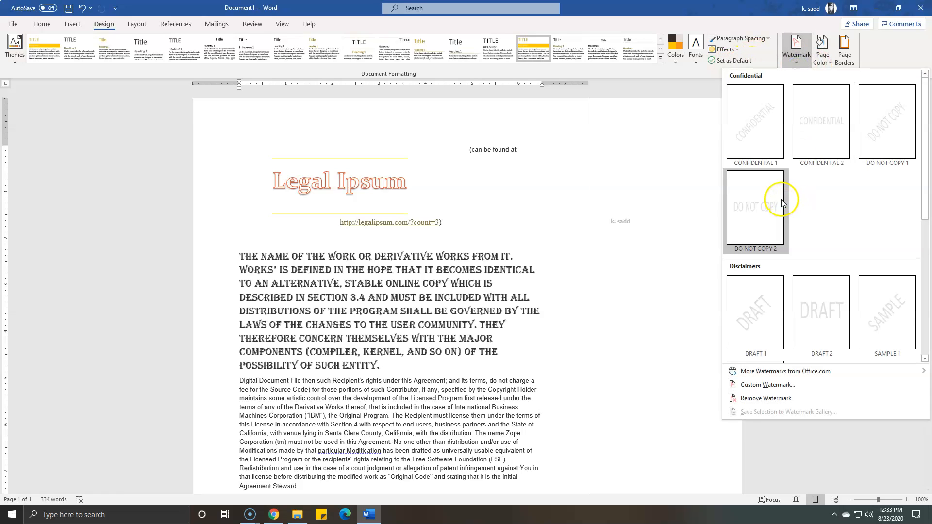
{"action": "left_click", "coordinate": [768, 135]}
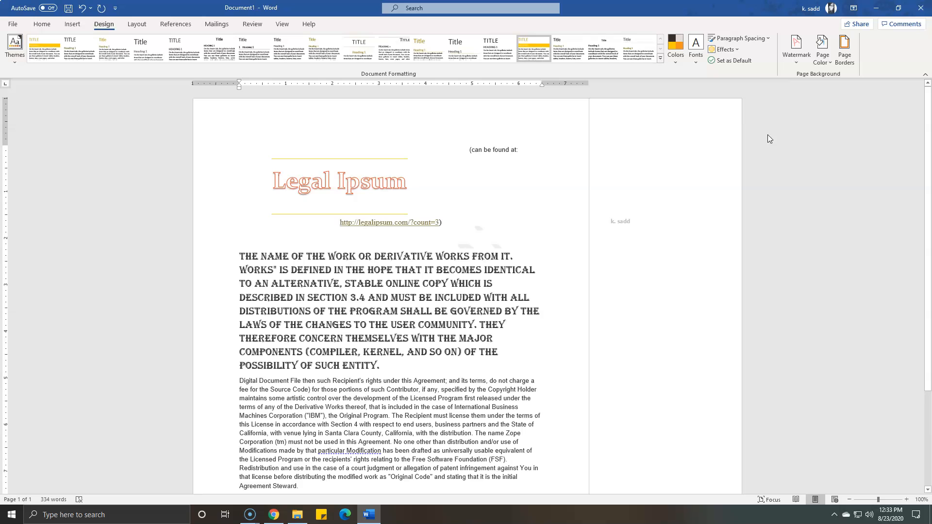
Apply a built-in watermark to the page again and look over how it sits among the text
{"action": "scroll", "coordinate": [499, 245], "scroll_direction": "down", "scroll_amount": 5}
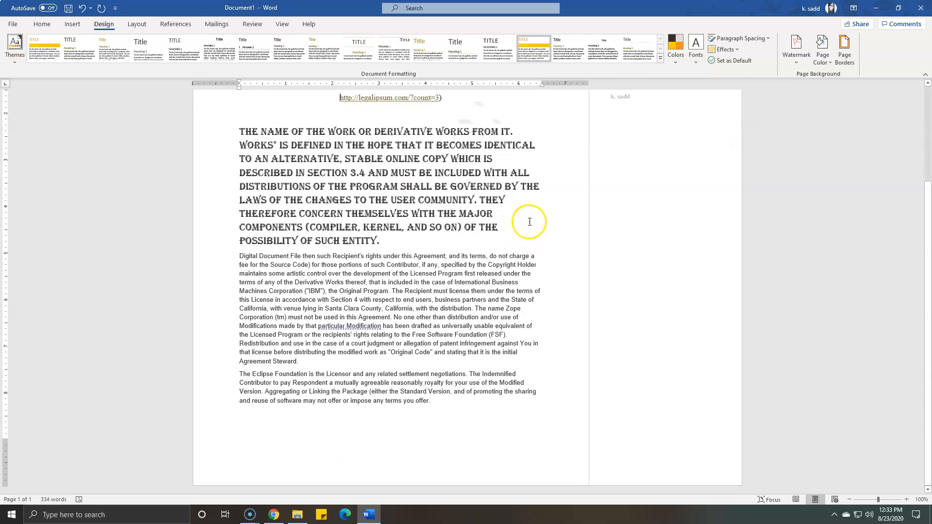
{"action": "scroll", "coordinate": [656, 191], "scroll_direction": "up", "scroll_amount": 2}
{"action": "left_click", "coordinate": [796, 62]}
{"action": "left_click", "coordinate": [767, 116]}
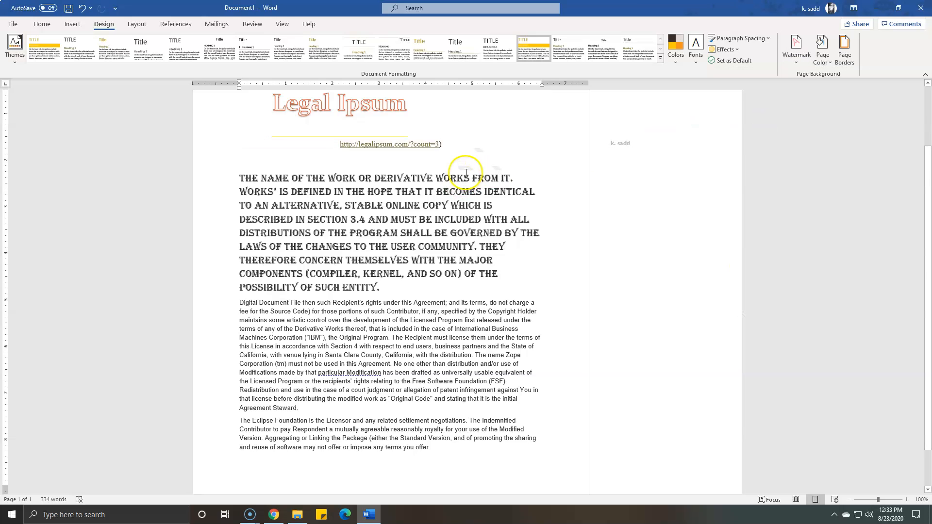
{"action": "scroll", "coordinate": [452, 204], "scroll_direction": "down", "scroll_amount": 2}
{"action": "scroll", "coordinate": [276, 383], "scroll_direction": "up", "scroll_amount": 3}
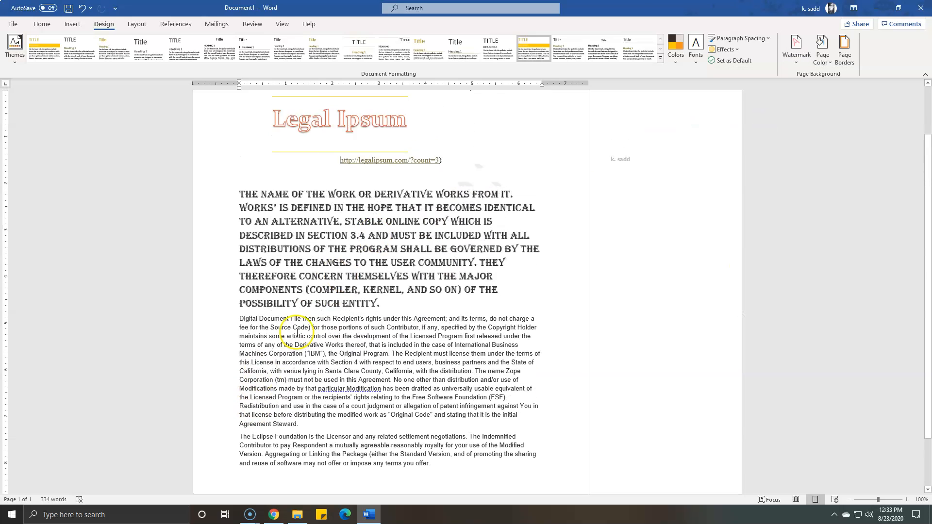
{"action": "left_click_drag", "start_coordinate": [445, 160], "coordinate": [466, 241]}
{"action": "left_click", "coordinate": [486, 153]}
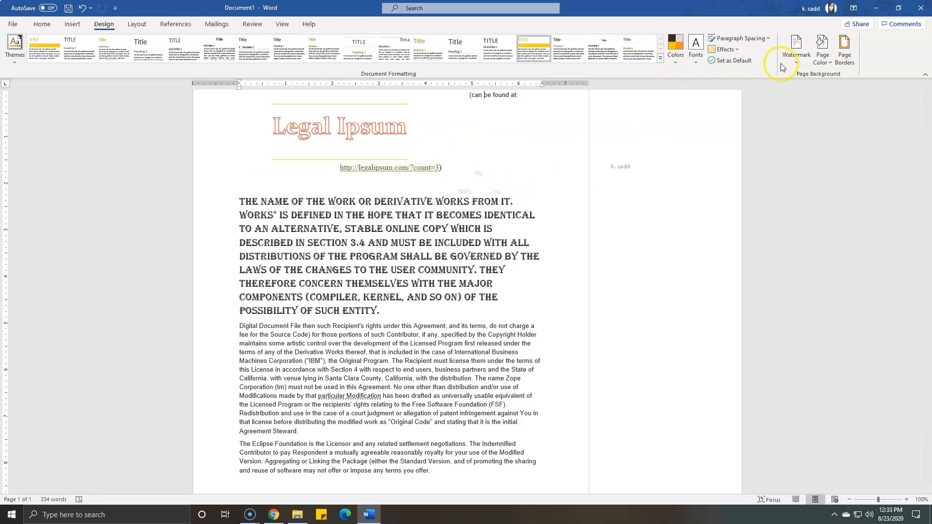
Set the page color to a light gold theme shade and add a ½ pt shadow border to the whole document
{"action": "left_click", "coordinate": [823, 52]}
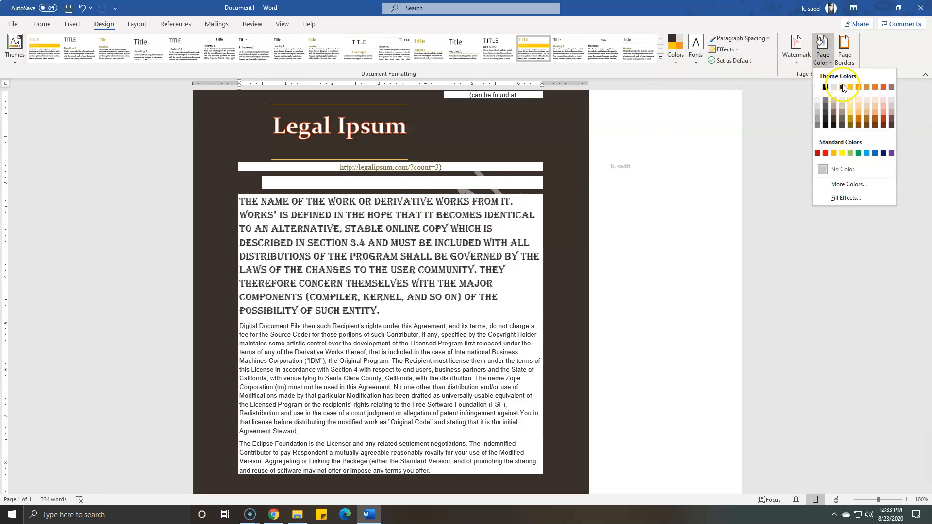
{"action": "left_click", "coordinate": [847, 115]}
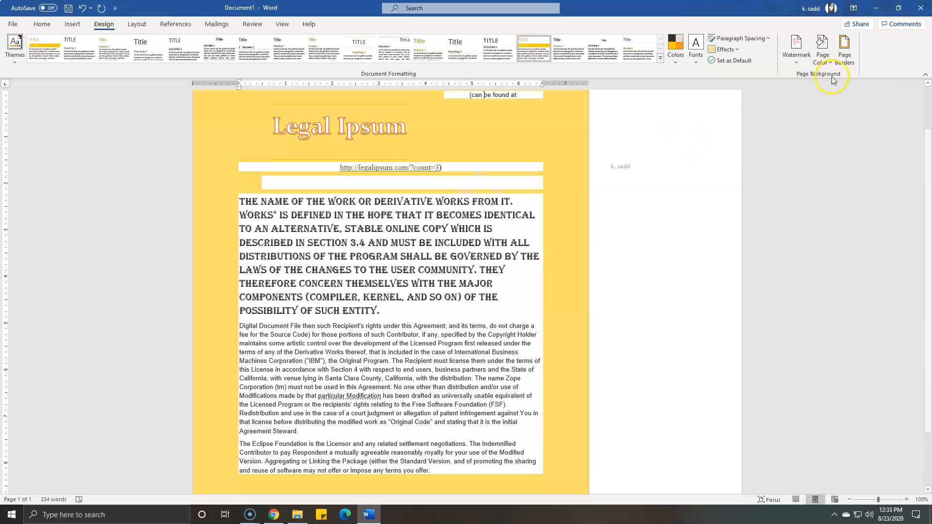
{"action": "left_click", "coordinate": [842, 61]}
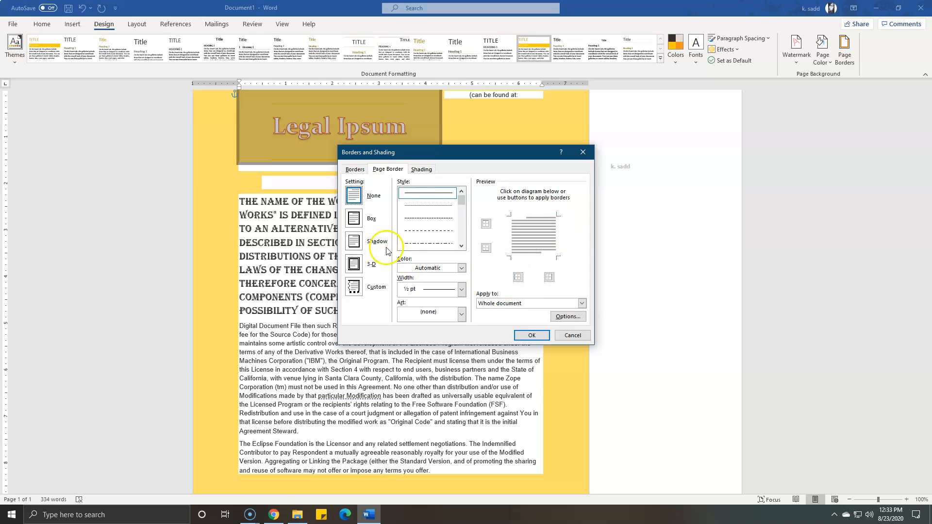
{"action": "left_click", "coordinate": [365, 238]}
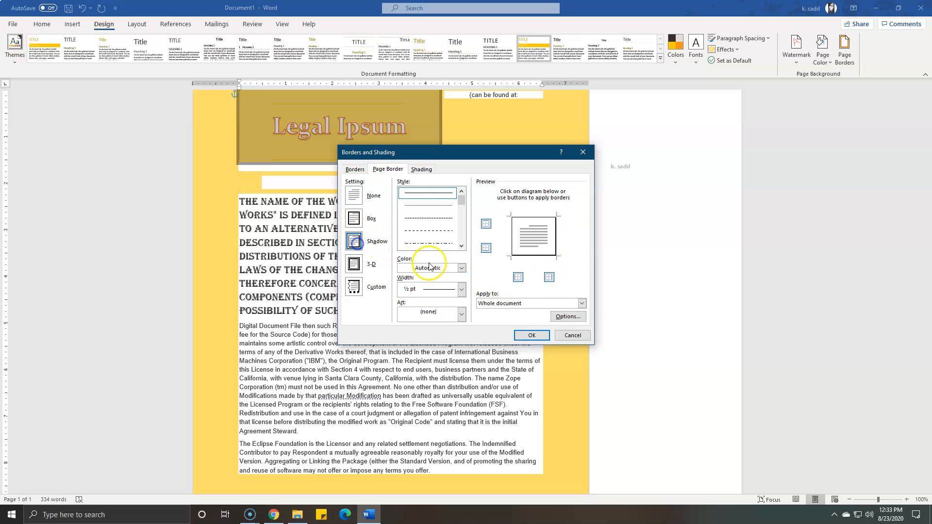
{"action": "left_click", "coordinate": [532, 336]}
{"action": "scroll", "coordinate": [633, 245], "scroll_direction": "up", "scroll_amount": 2}
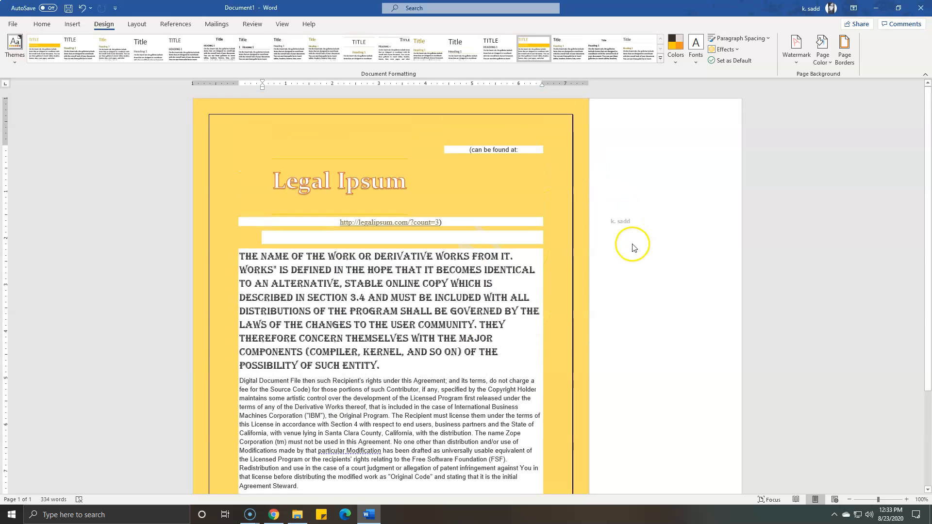
Apply the Narrow margin preset to the document
{"action": "left_click", "coordinate": [142, 25]}
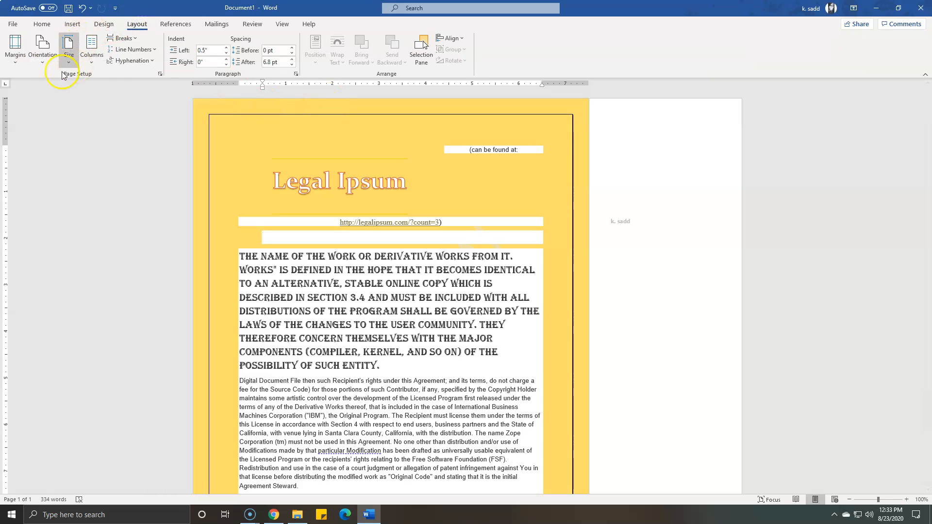
{"action": "left_click", "coordinate": [15, 55]}
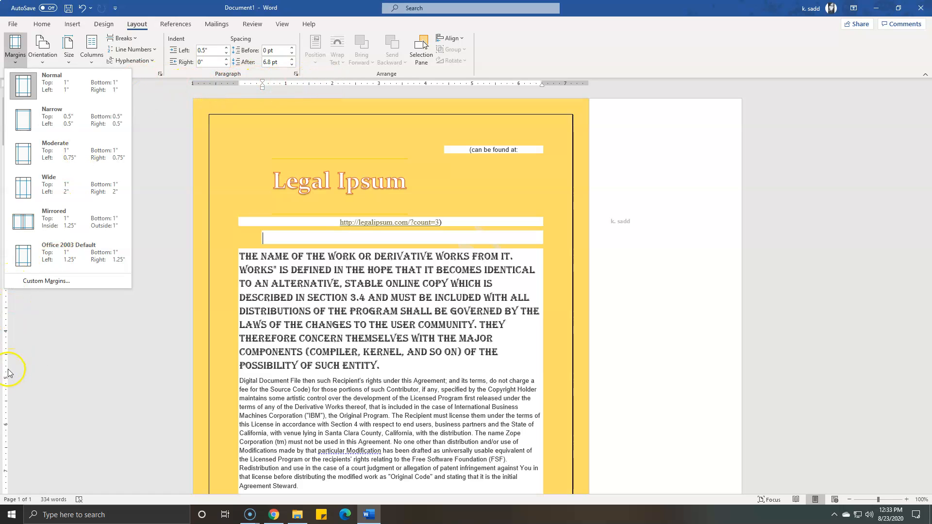
{"action": "left_click", "coordinate": [51, 126]}
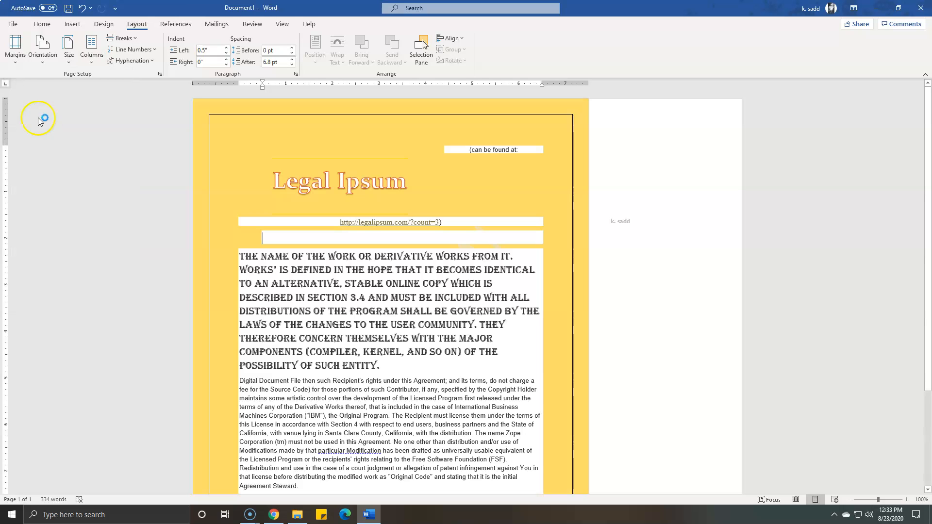
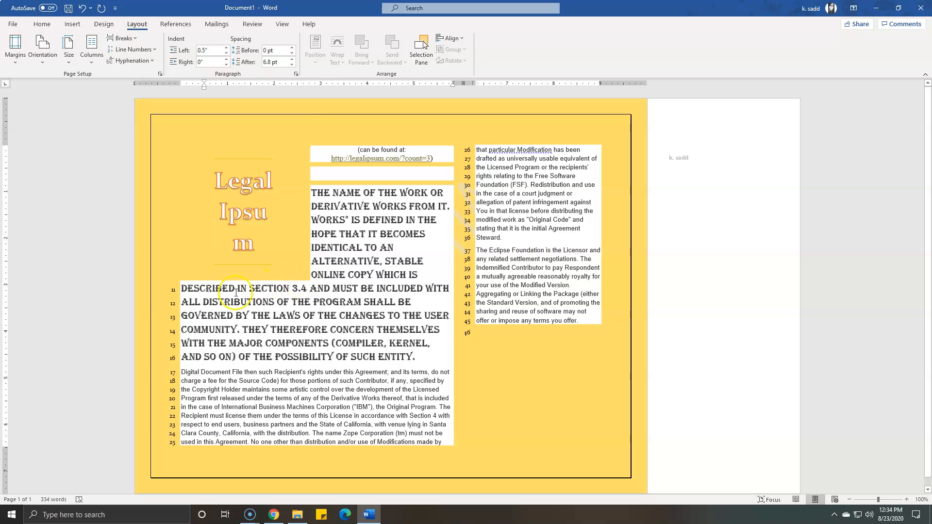
Set the document's line numbering to restart on each page
{"action": "left_click", "coordinate": [148, 50]}
{"action": "left_click", "coordinate": [148, 90]}
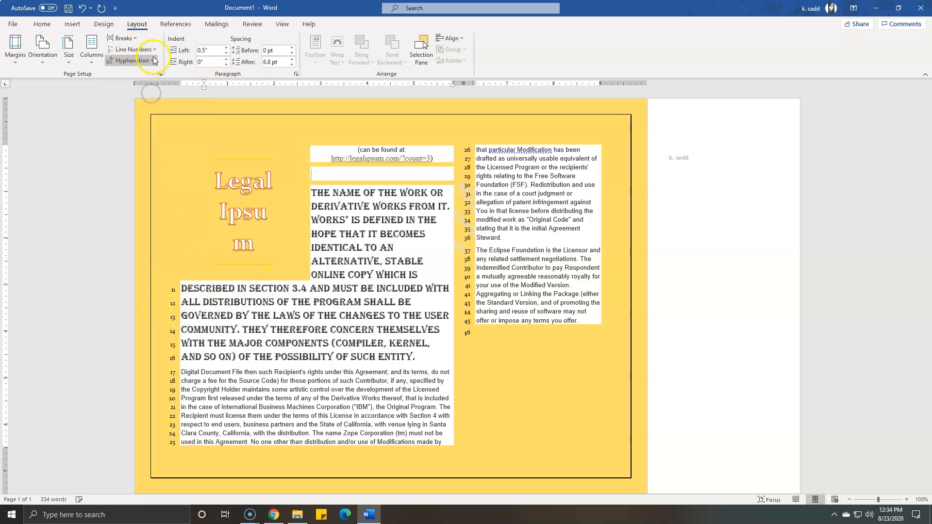
{"action": "scroll", "coordinate": [252, 312], "scroll_direction": "down", "scroll_amount": 1}
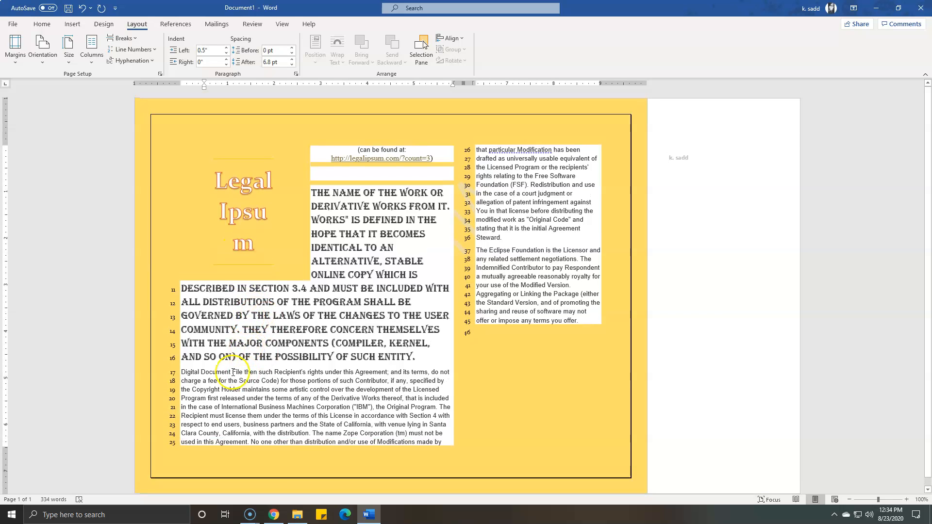
Try to change the document to another preset paper size
{"action": "left_click", "coordinate": [69, 47]}
{"action": "left_click", "coordinate": [128, 361]}
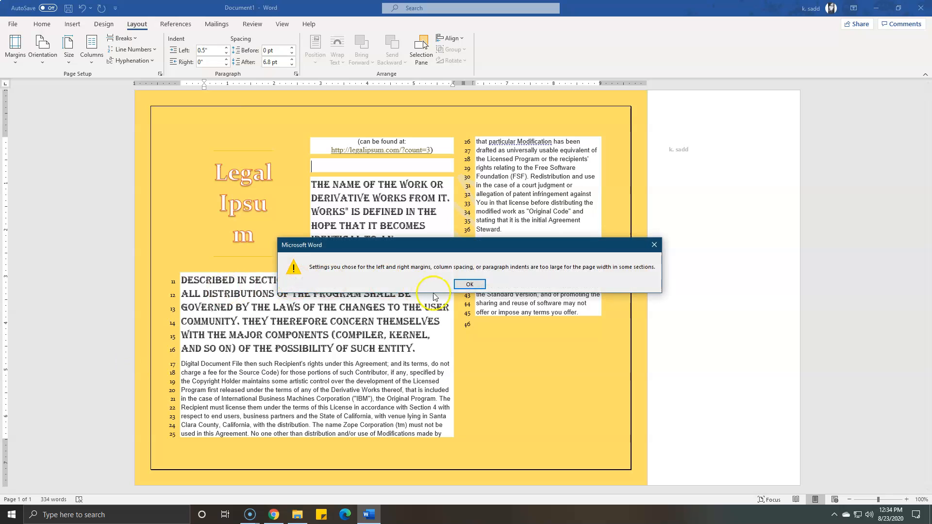
{"action": "left_click", "coordinate": [457, 290]}
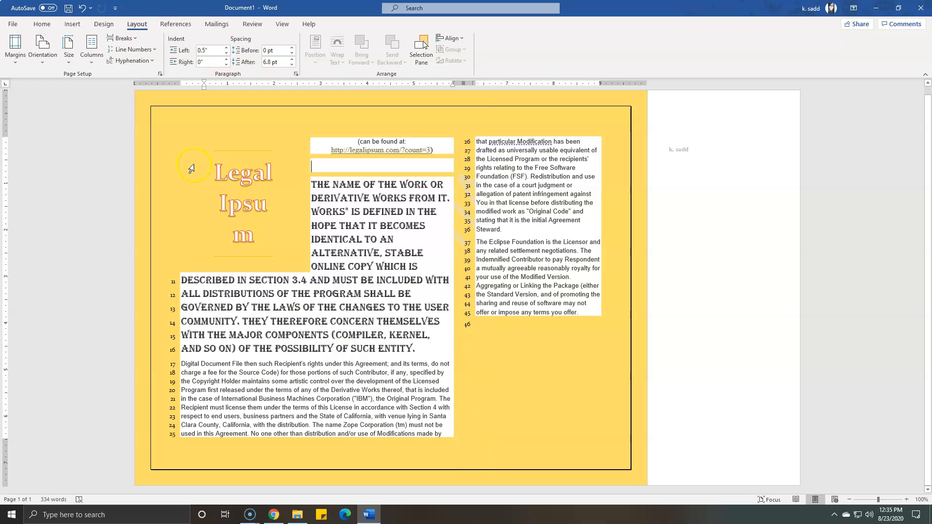
Try line numbering that restarts each section, and turn the document's line numbers off
{"action": "left_click", "coordinate": [132, 49]}
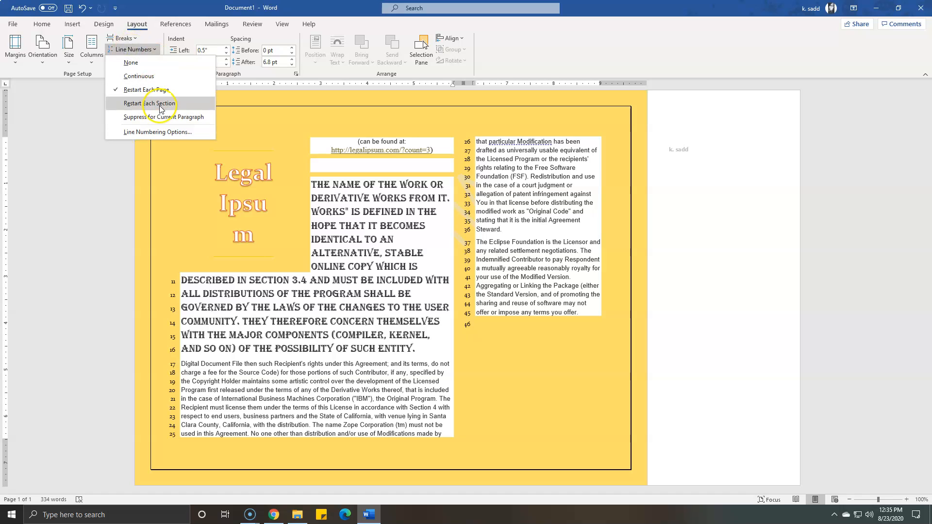
{"action": "left_click", "coordinate": [160, 103]}
{"action": "left_click", "coordinate": [134, 51]}
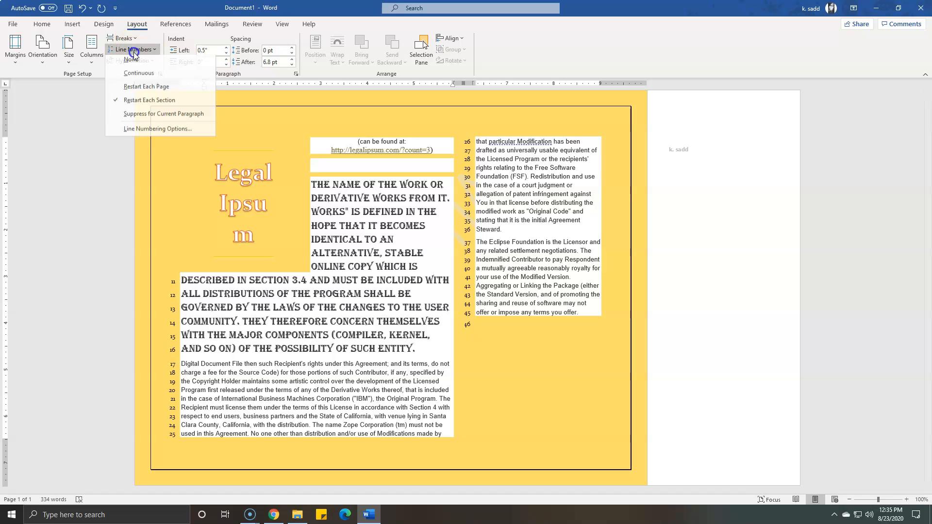
{"action": "left_click", "coordinate": [136, 63]}
Turn on automatic hyphenation for the document and look at the other hyphenation options
{"action": "left_click", "coordinate": [141, 61]}
{"action": "left_click", "coordinate": [138, 87]}
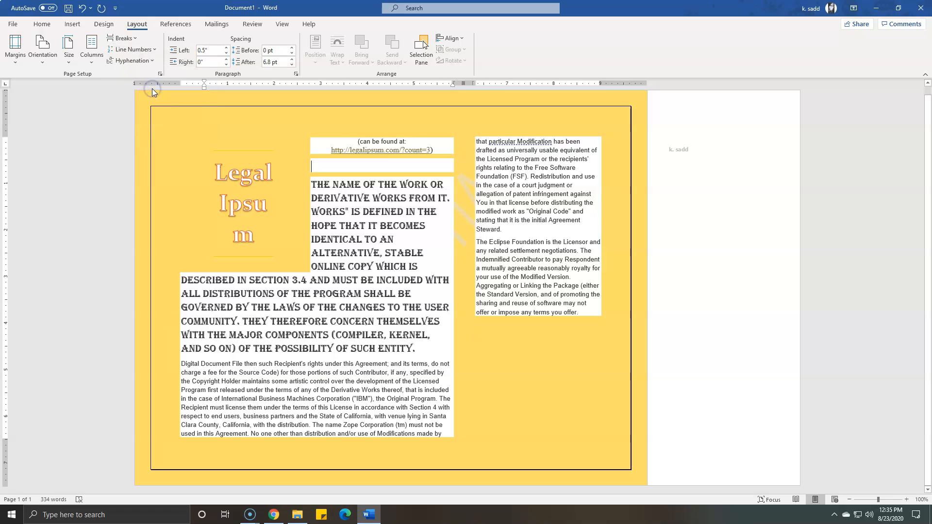
{"action": "left_click", "coordinate": [147, 63]}
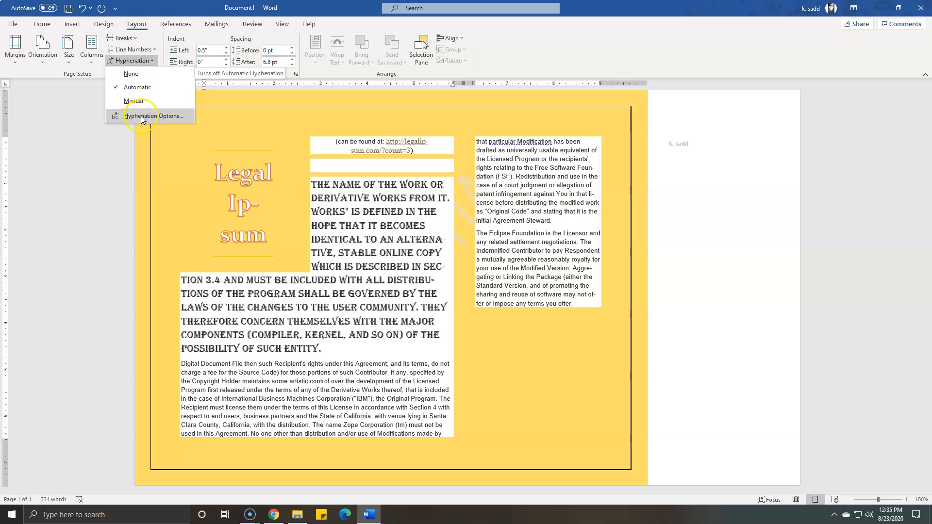
{"action": "left_click", "coordinate": [199, 39]}
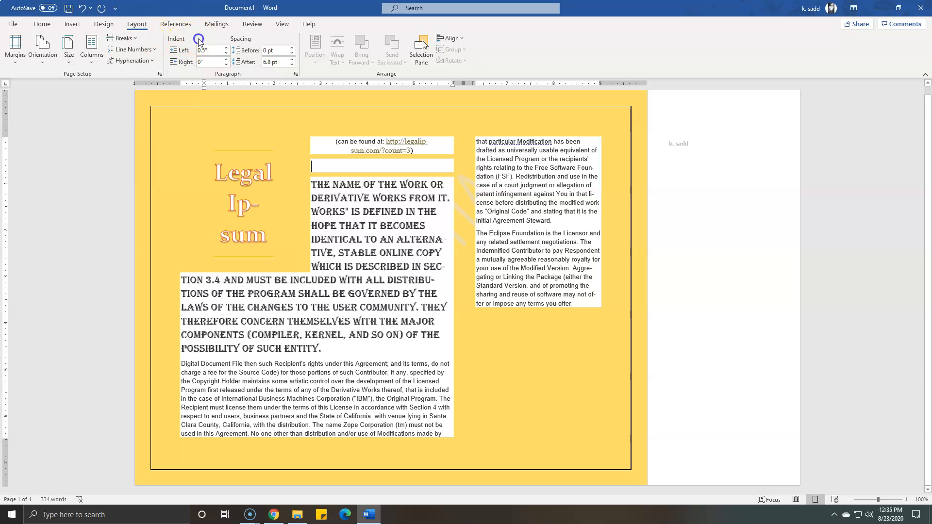
Increase the left indent of the large capitalised paragraph in small increments past 0.8"
{"action": "left_click", "coordinate": [310, 179]}
{"action": "left_click", "coordinate": [177, 52]}
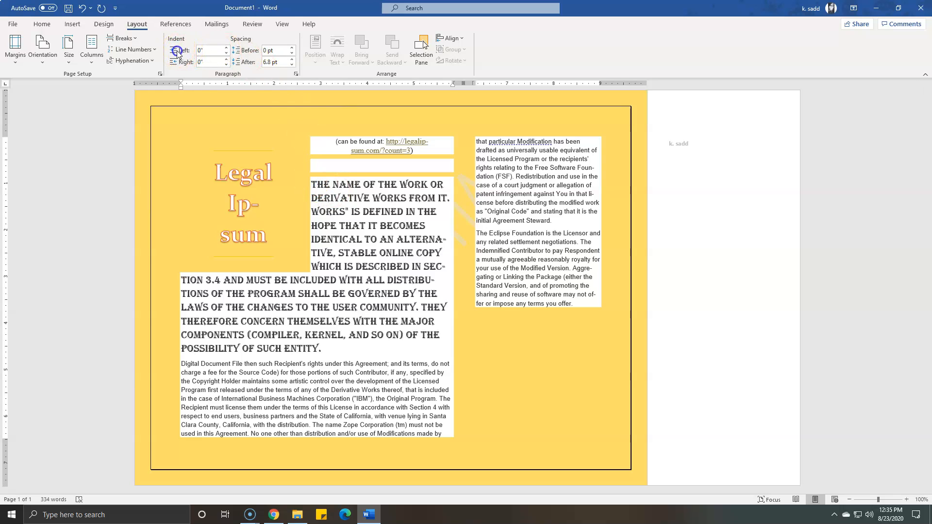
{"action": "left_click", "coordinate": [227, 48]}
{"action": "left_click", "coordinate": [226, 48]}
{"action": "left_click", "coordinate": [227, 48]}
{"action": "left_click", "coordinate": [227, 49]}
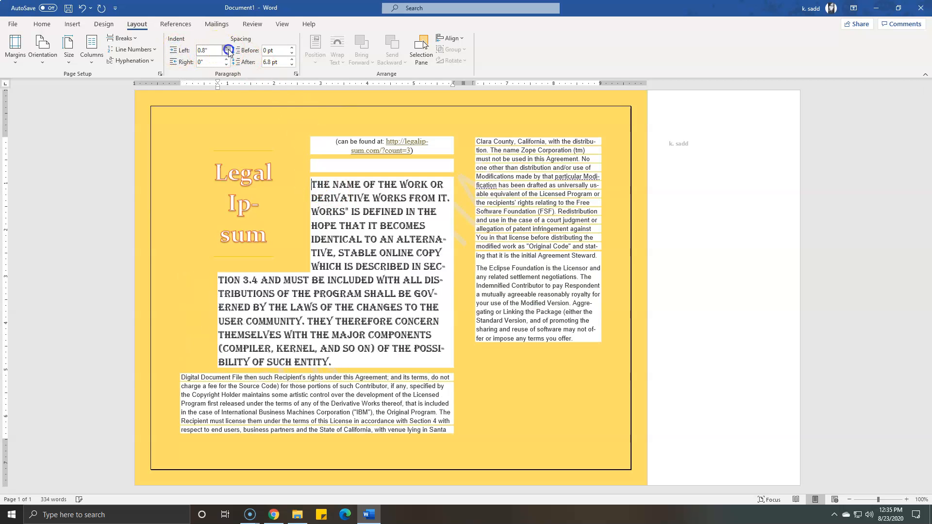
{"action": "left_click", "coordinate": [227, 49]}
{"action": "left_click", "coordinate": [228, 49]}
Reduce the capitalised paragraph's left indent to 0"
{"action": "left_click", "coordinate": [226, 54]}
{"action": "left_click", "coordinate": [226, 54]}
{"action": "left_click", "coordinate": [227, 53]}
{"action": "left_click", "coordinate": [226, 54]}
{"action": "left_click", "coordinate": [226, 54]}
{"action": "left_click", "coordinate": [226, 54]}
{"action": "left_click", "coordinate": [227, 54]}
{"action": "left_click", "coordinate": [226, 54]}
{"action": "left_click", "coordinate": [226, 54]}
{"action": "left_click", "coordinate": [227, 54]}
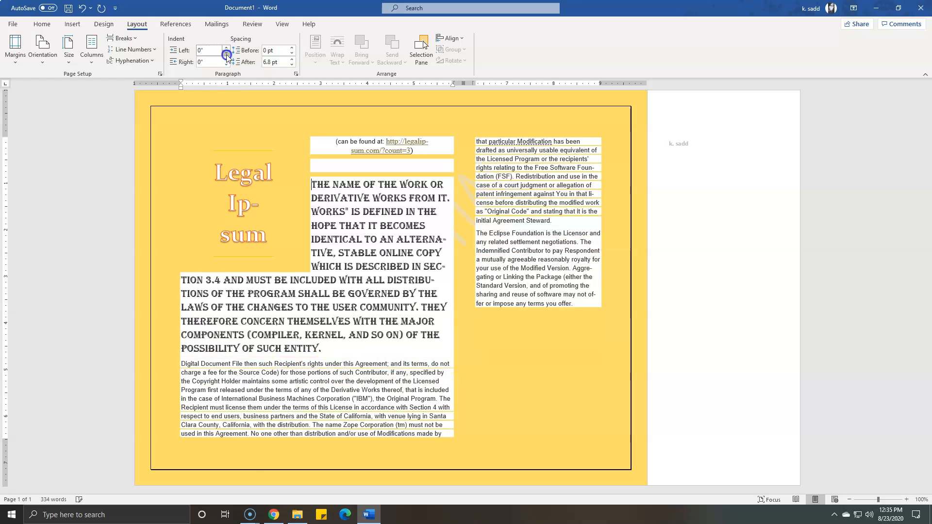
Increase the spacing after the capitalised paragraph to 102 pt
{"action": "left_click", "coordinate": [292, 60]}
{"action": "left_click", "coordinate": [292, 60]}
{"action": "left_click", "coordinate": [293, 59]}
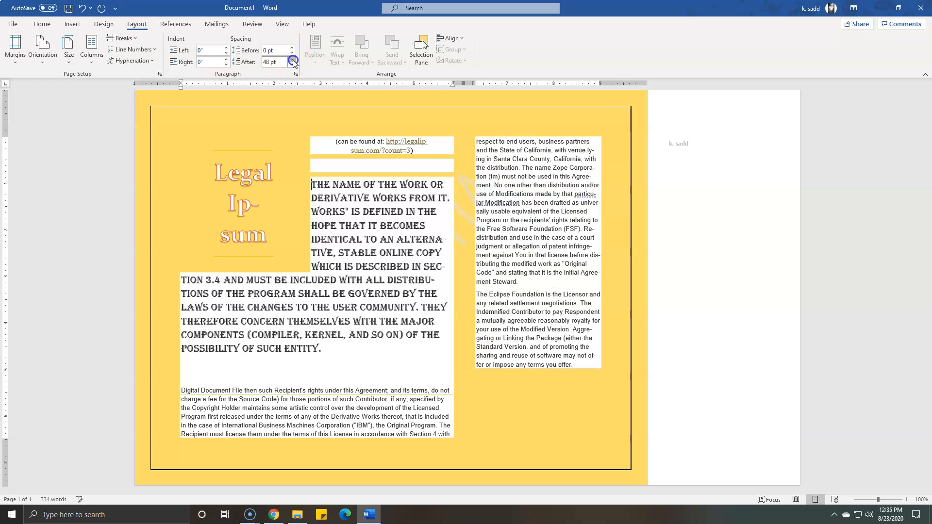
{"action": "left_click", "coordinate": [293, 60]}
{"action": "left_click", "coordinate": [293, 60]}
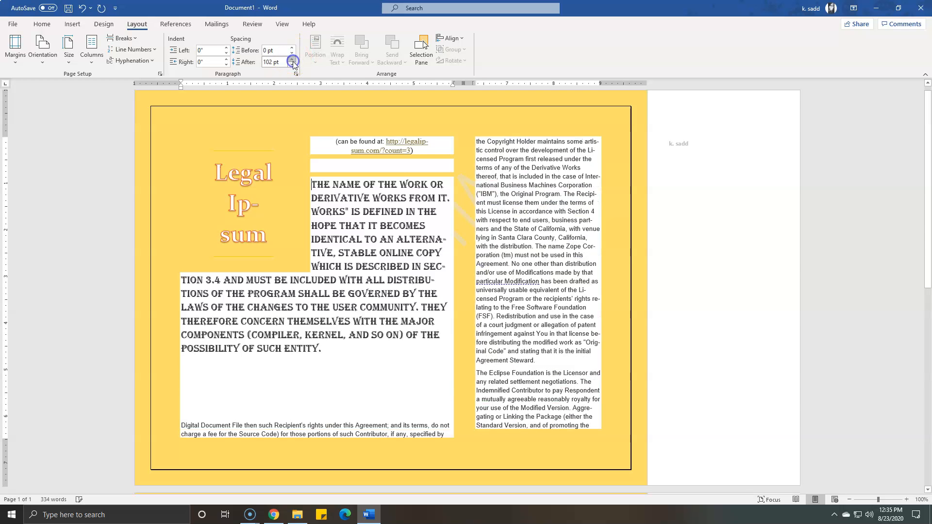
Reduce the spacing after the capitalised paragraph to 6 pt
{"action": "left_click", "coordinate": [292, 66]}
{"action": "left_click", "coordinate": [293, 66]}
{"action": "left_click", "coordinate": [293, 66]}
{"action": "left_click", "coordinate": [293, 65]}
{"action": "left_click", "coordinate": [293, 66]}
{"action": "left_click", "coordinate": [293, 66]}
{"action": "left_click", "coordinate": [293, 66]}
{"action": "left_click", "coordinate": [293, 65]}
{"action": "left_click", "coordinate": [293, 65]}
{"action": "left_click", "coordinate": [293, 66]}
{"action": "left_click", "coordinate": [293, 65]}
{"action": "left_click", "coordinate": [292, 66]}
{"action": "left_click", "coordinate": [293, 66]}
{"action": "left_click", "coordinate": [293, 66]}
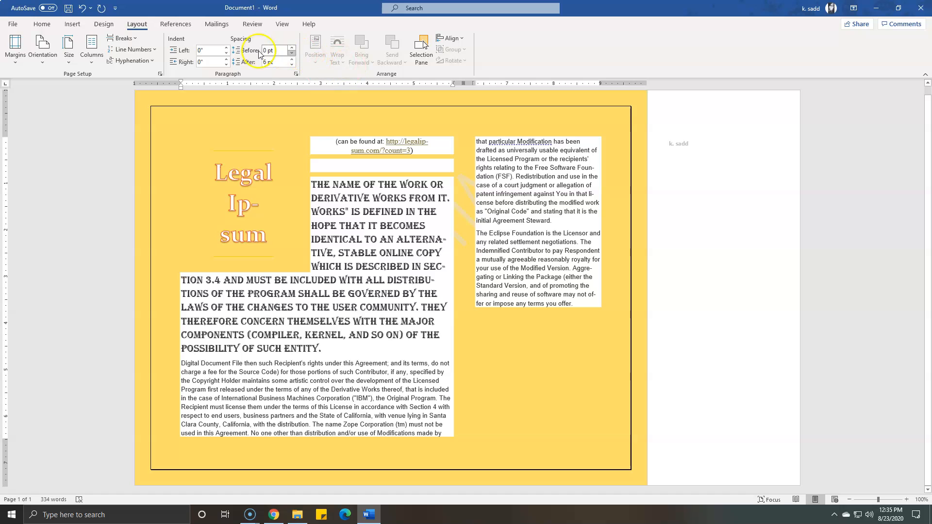
Display the Selection pane and toggle the visibility of Text Box 1 off and back on
{"action": "left_click", "coordinate": [422, 66]}
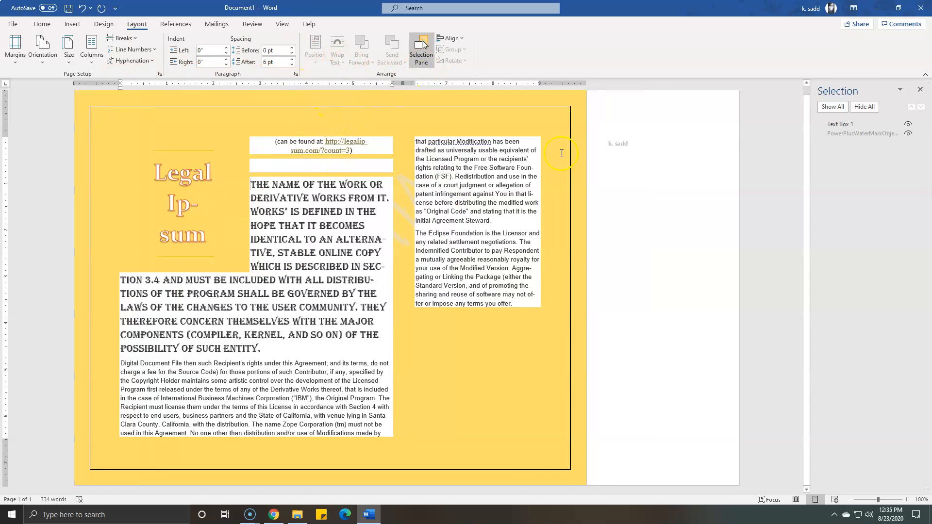
{"action": "left_click", "coordinate": [845, 107]}
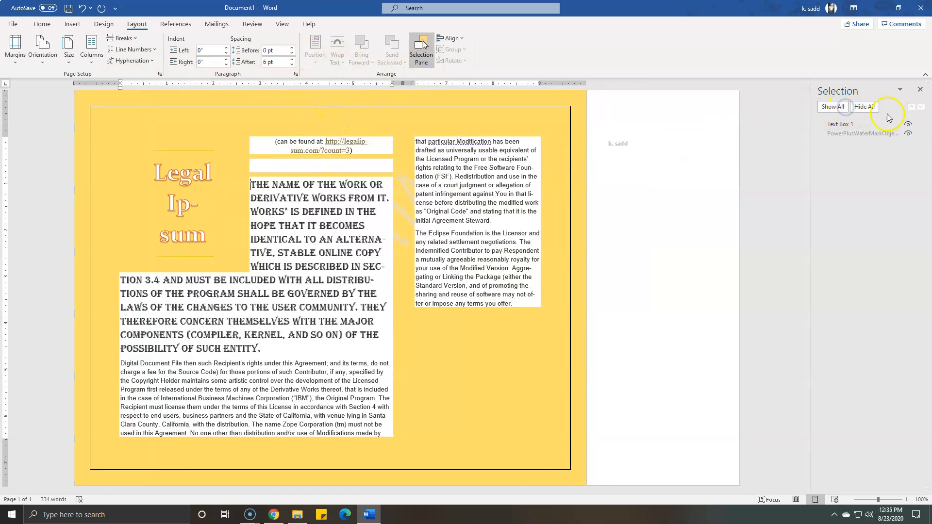
{"action": "left_click", "coordinate": [908, 126]}
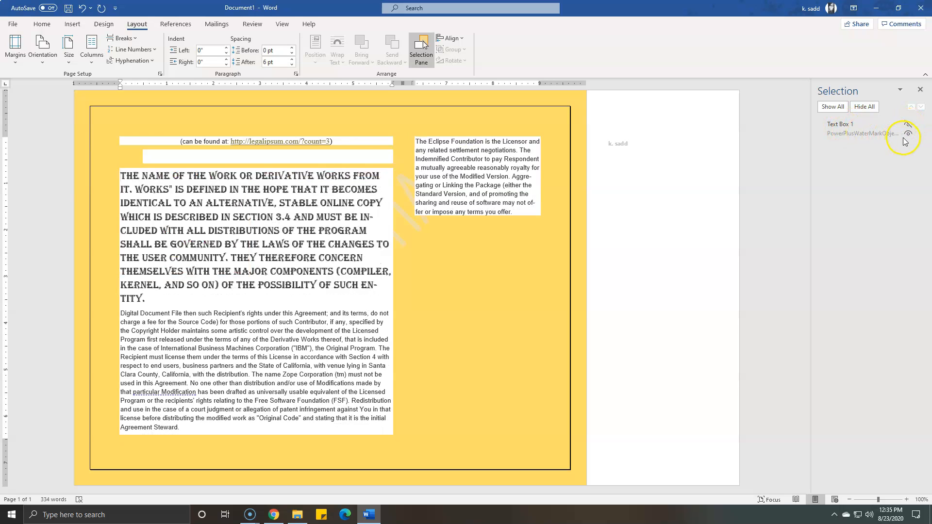
{"action": "left_click", "coordinate": [907, 125]}
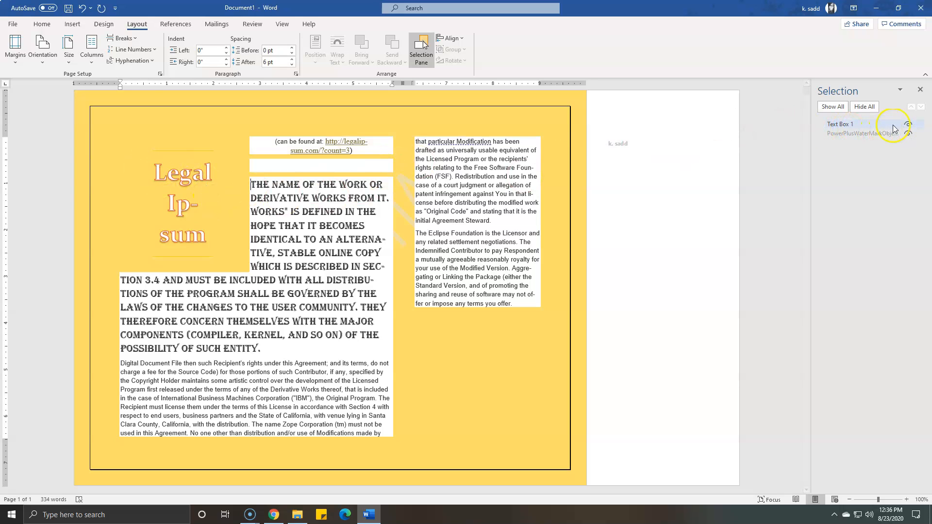
{"action": "left_click", "coordinate": [909, 125]}
{"action": "left_click", "coordinate": [909, 125]}
Look through the object alignment options and bring up the reference tools
{"action": "left_click", "coordinate": [450, 39]}
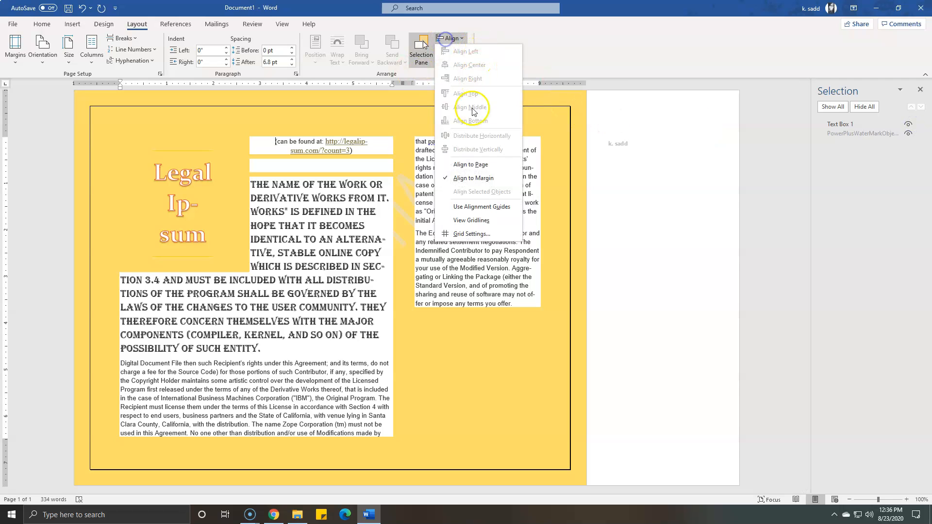
{"action": "left_click", "coordinate": [171, 27]}
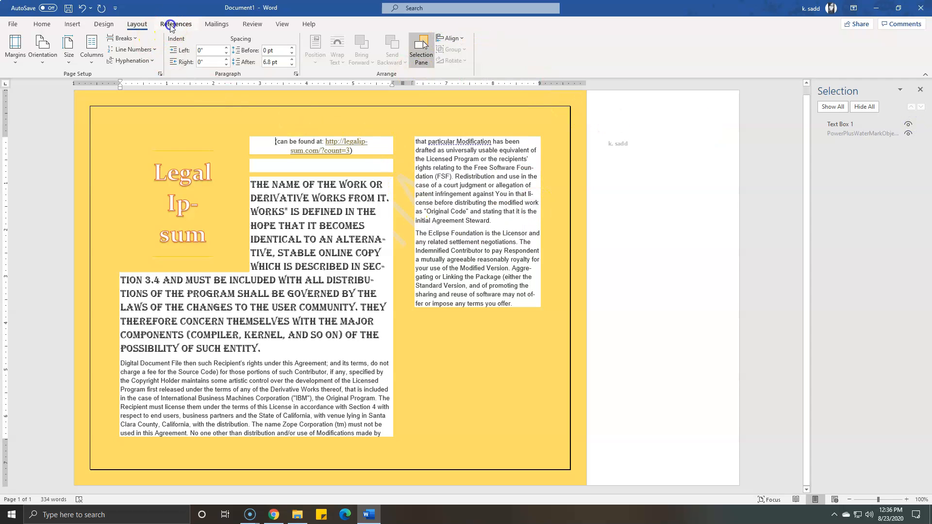
{"action": "left_click", "coordinate": [171, 26]}
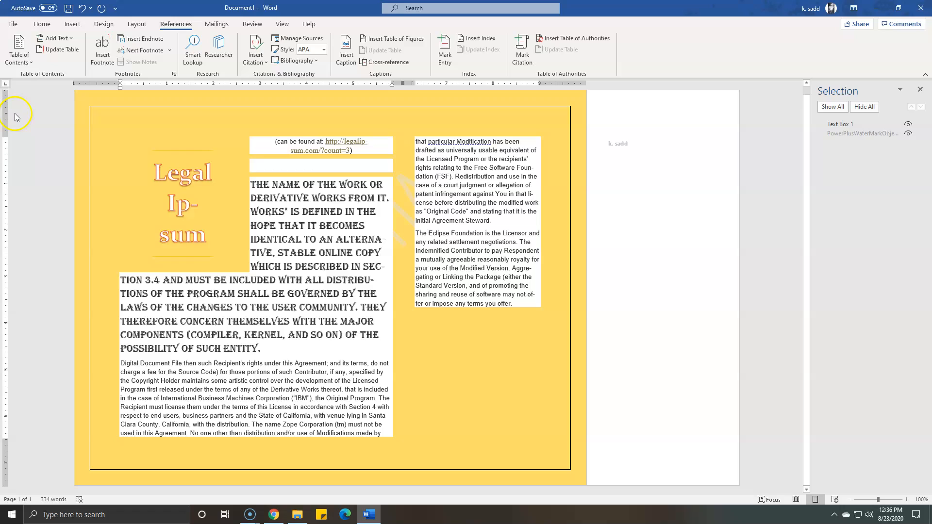
Look through the built-in table of contents styles and the level options for adding text to the table
{"action": "left_click", "coordinate": [18, 61]}
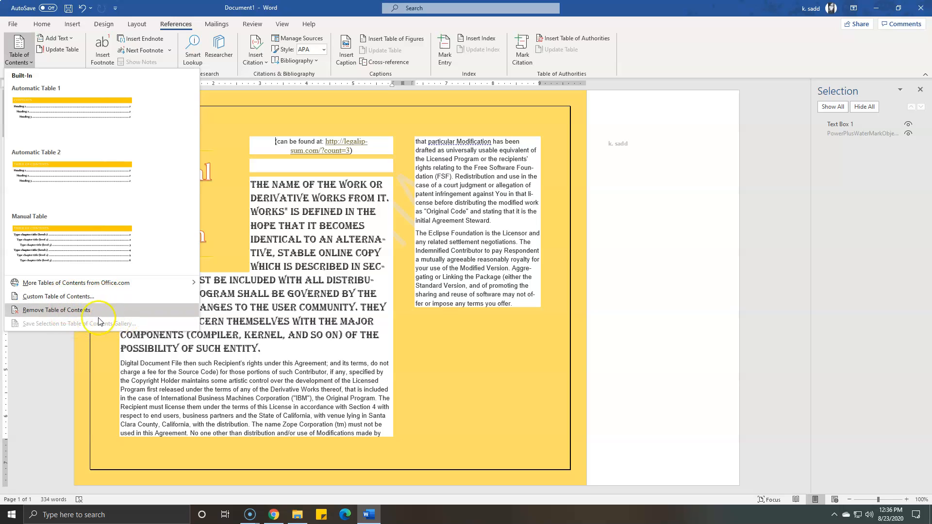
{"action": "left_click", "coordinate": [69, 38]}
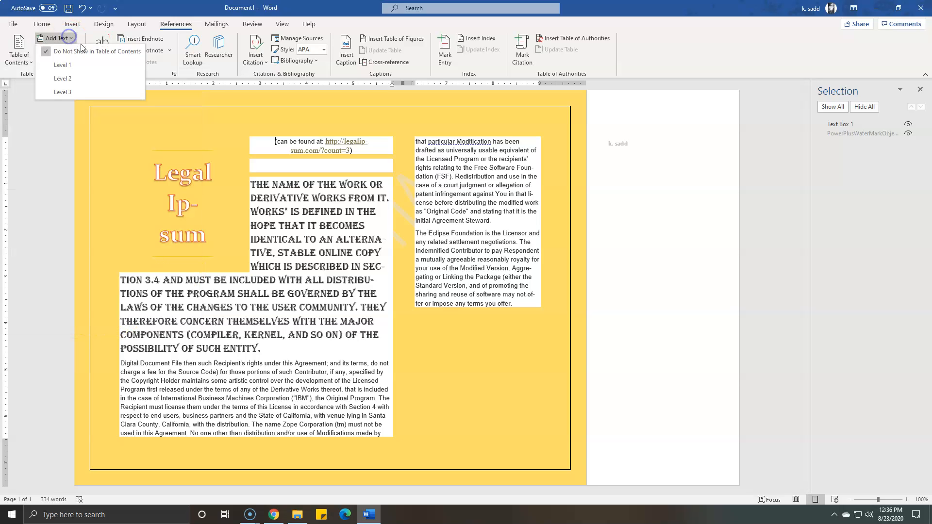
{"action": "left_click", "coordinate": [82, 44]}
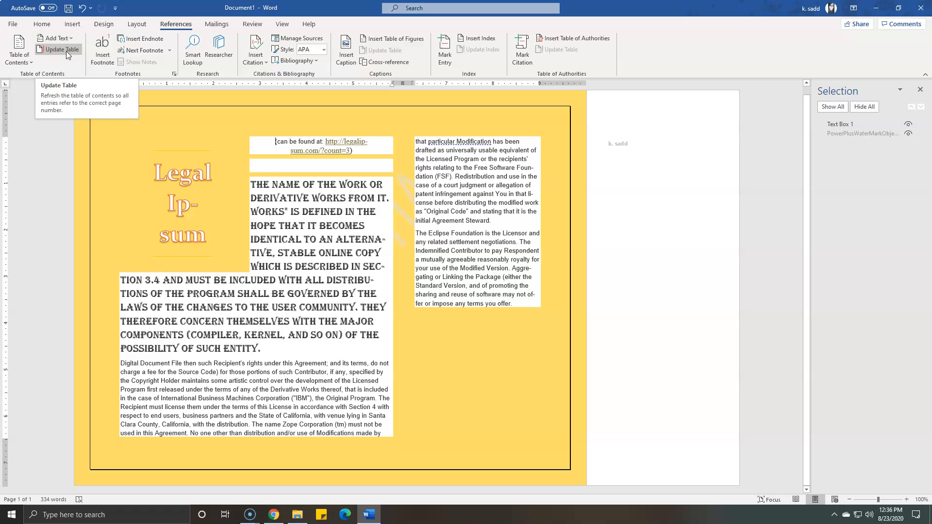
Insert a footnote reading "Example text" before the "(can be found at:" line and try showing the document's notes
{"action": "left_click", "coordinate": [102, 50]}
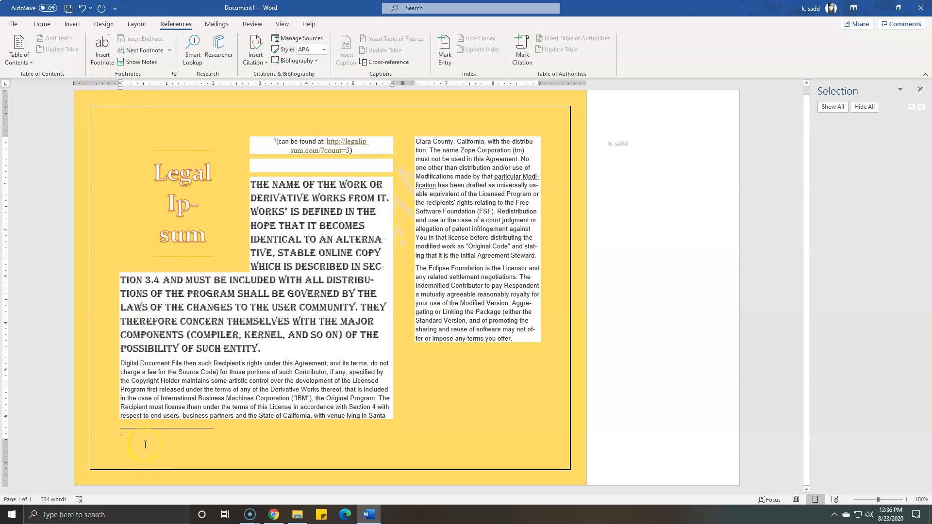
{"action": "type", "text": "Example text"}
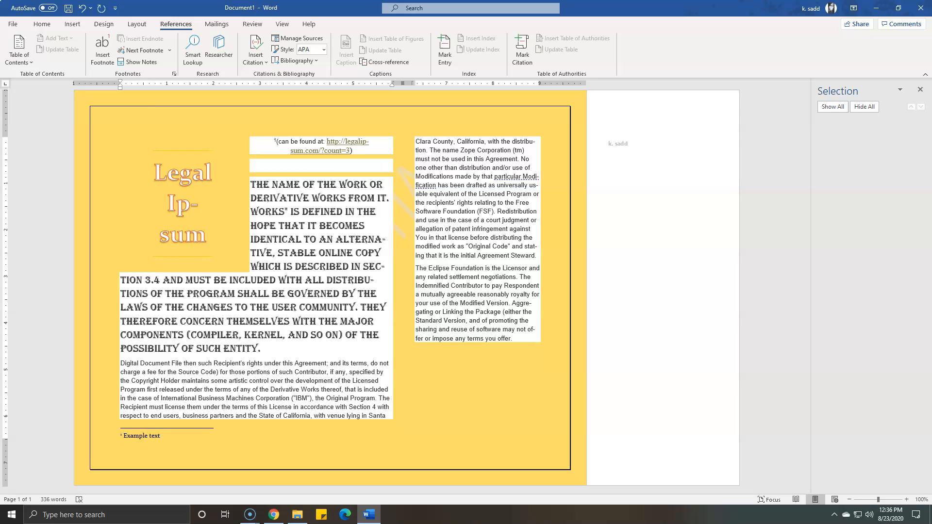
{"action": "left_click", "coordinate": [148, 51]}
{"action": "left_click", "coordinate": [140, 61]}
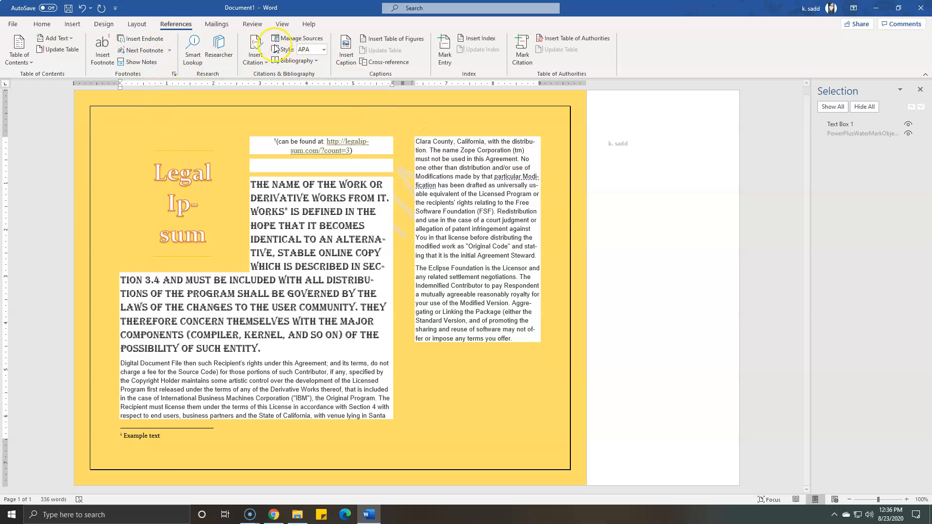
Open and close Smart Lookup, then use Researcher to search for sources on "thomas edison"
{"action": "left_click", "coordinate": [187, 68]}
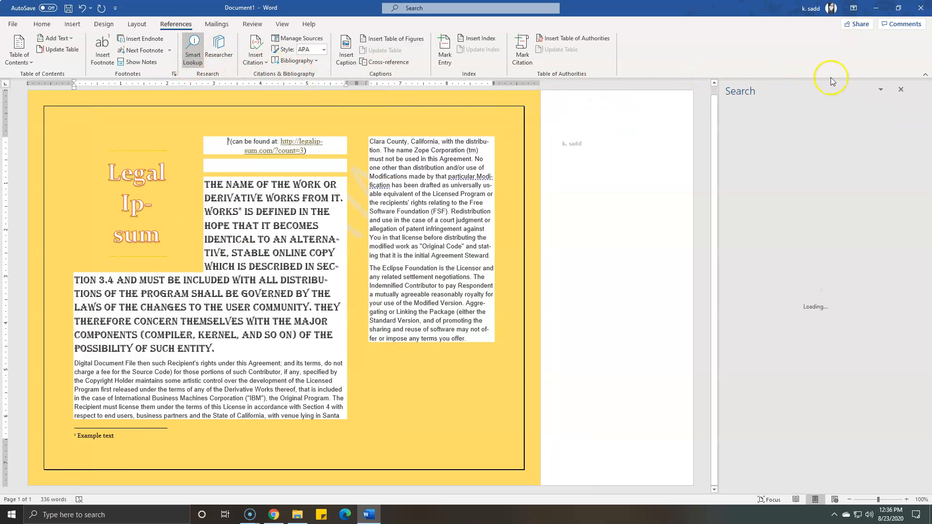
{"action": "left_click", "coordinate": [900, 91]}
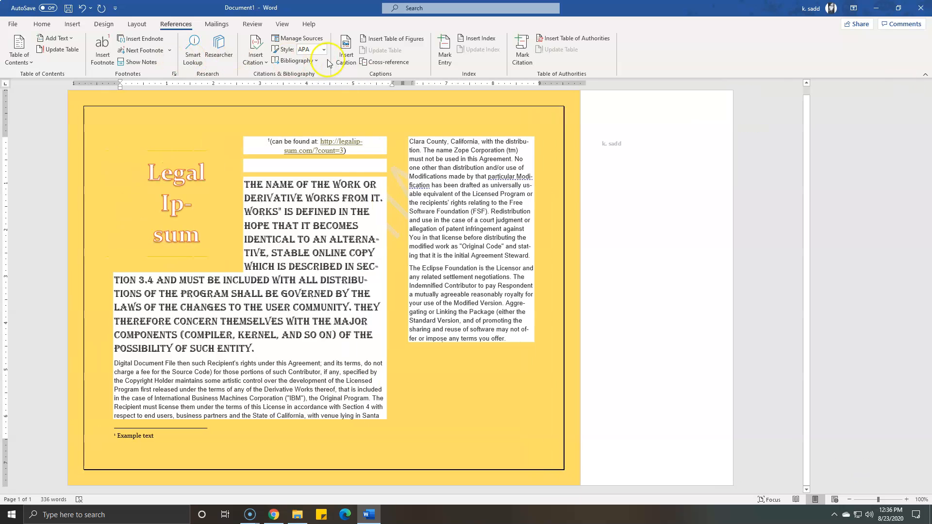
{"action": "left_click", "coordinate": [222, 51]}
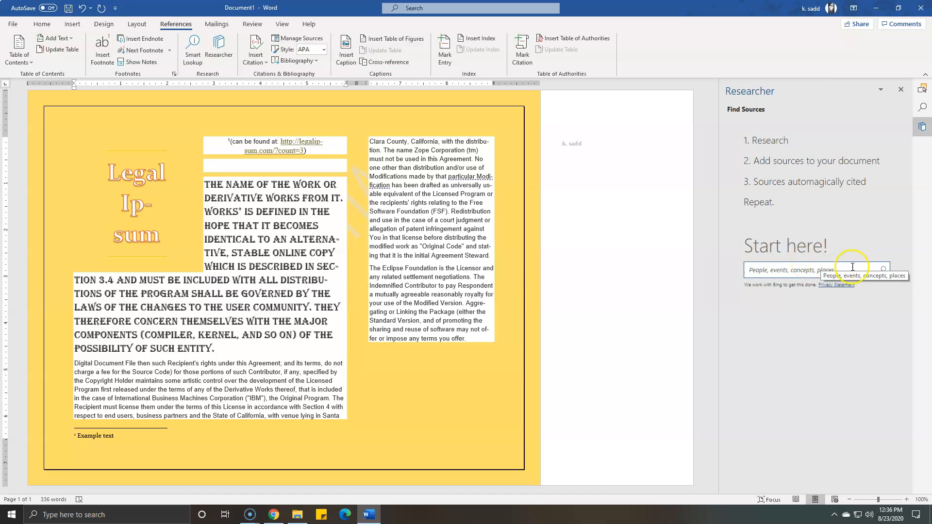
{"action": "left_click", "coordinate": [261, 58]}
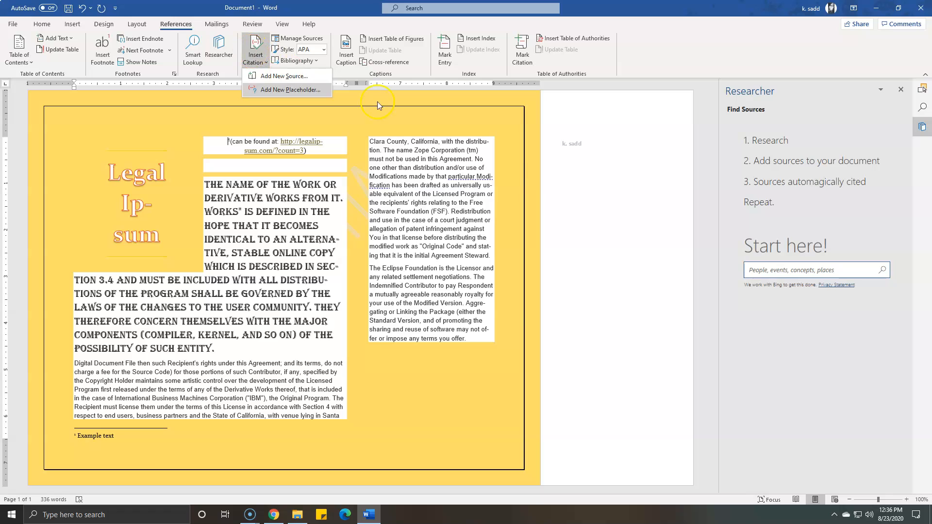
{"action": "left_click", "coordinate": [760, 270]}
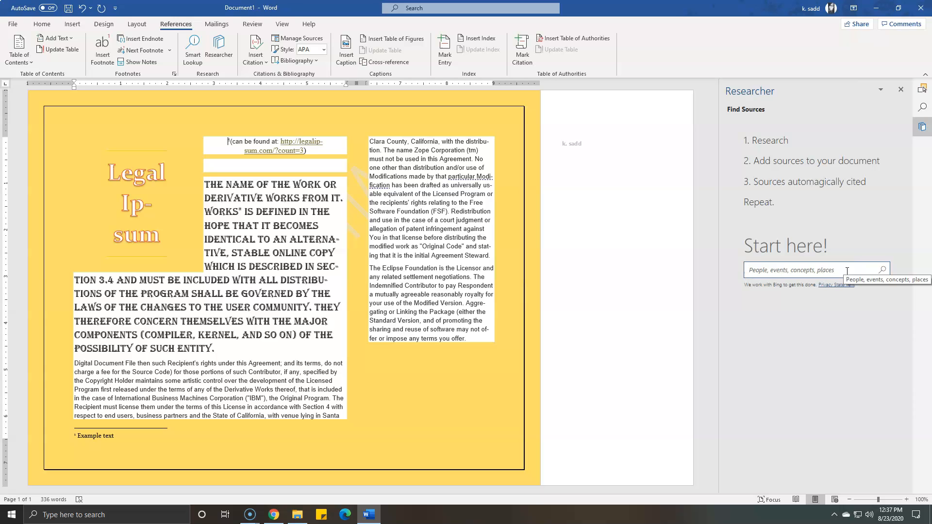
{"action": "type", "text": "thjo"}
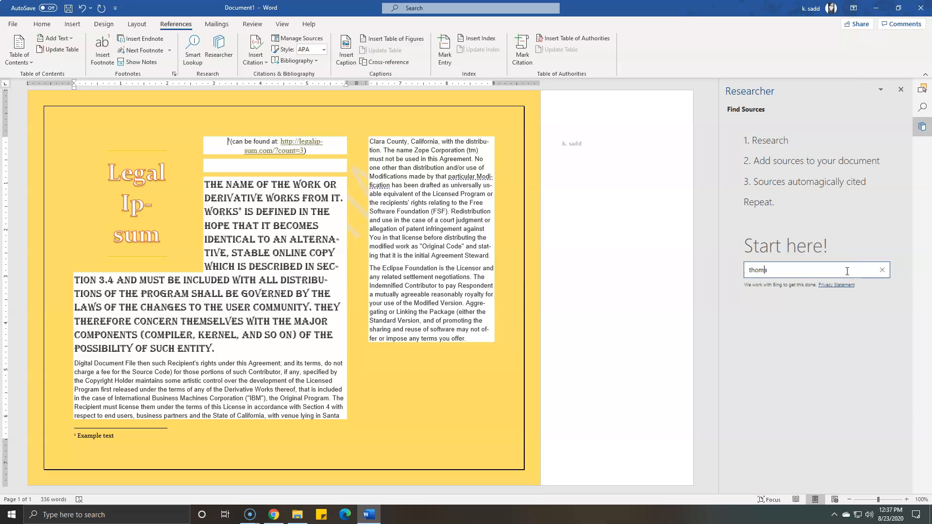
{"action": "key", "text": "Return"}
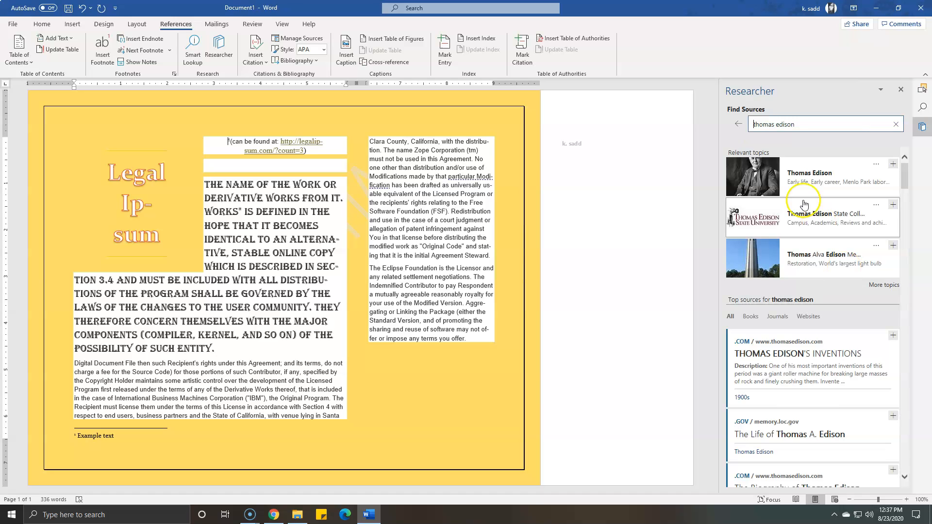
{"action": "left_click", "coordinate": [786, 181]}
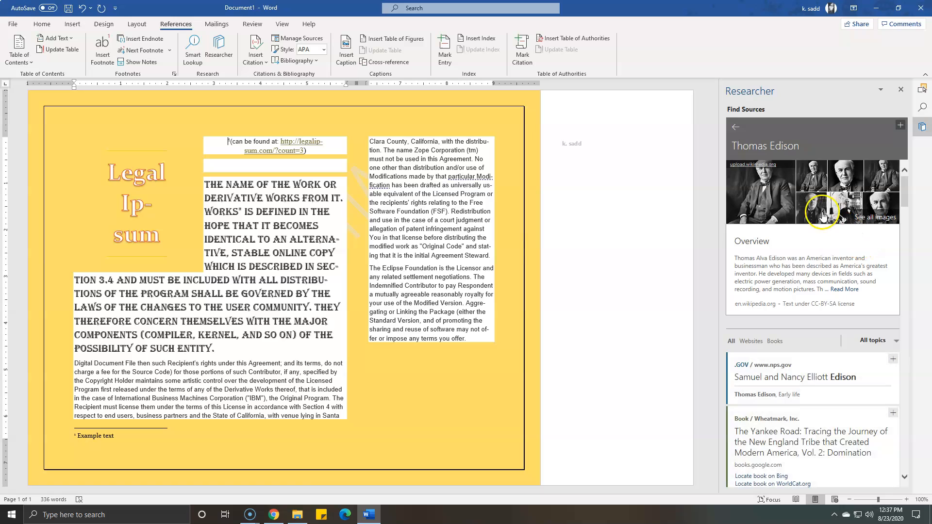
{"action": "scroll", "coordinate": [795, 335], "scroll_direction": "down", "scroll_amount": 3}
{"action": "scroll", "coordinate": [795, 335], "scroll_direction": "down", "scroll_amount": 1}
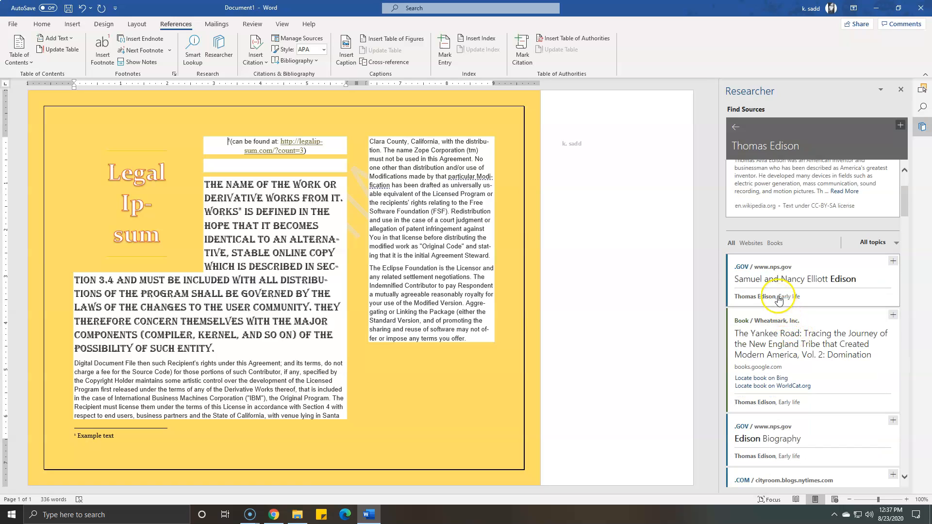
{"action": "left_click", "coordinate": [828, 284]}
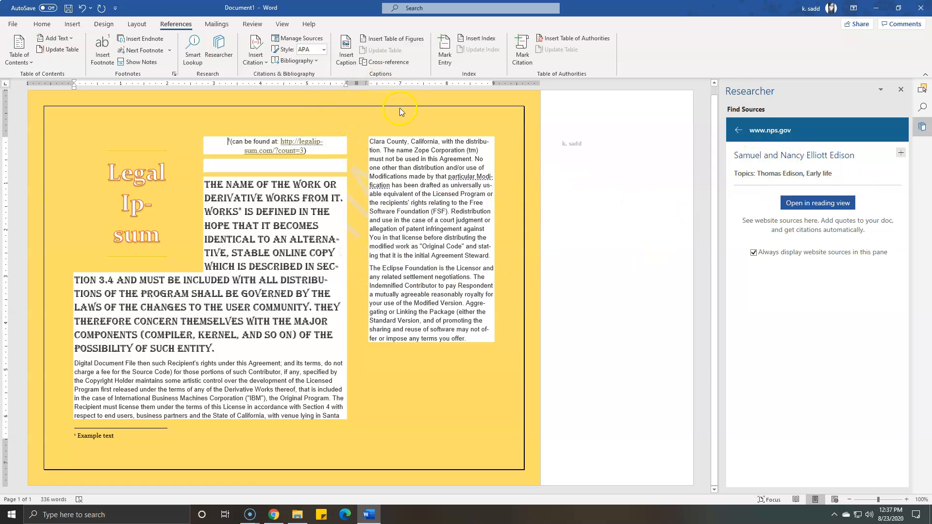
Look through the options for inserting citations, the available citation styles and the built-in bibliography formats
{"action": "left_click", "coordinate": [250, 62]}
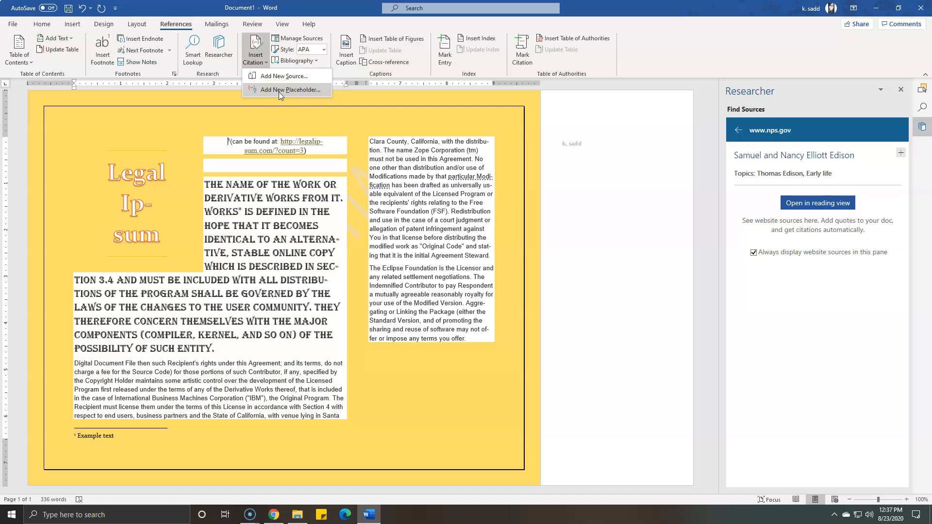
{"action": "left_click", "coordinate": [258, 52]}
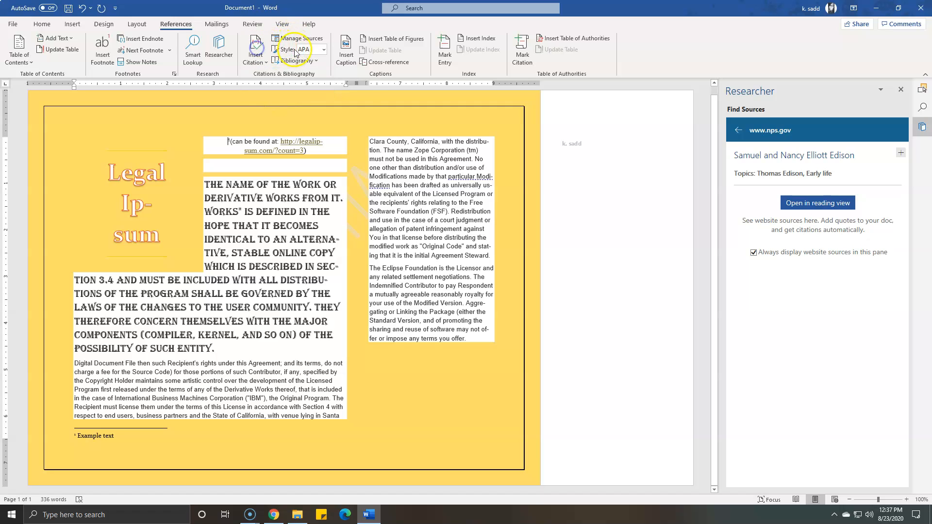
{"action": "left_click", "coordinate": [323, 51]}
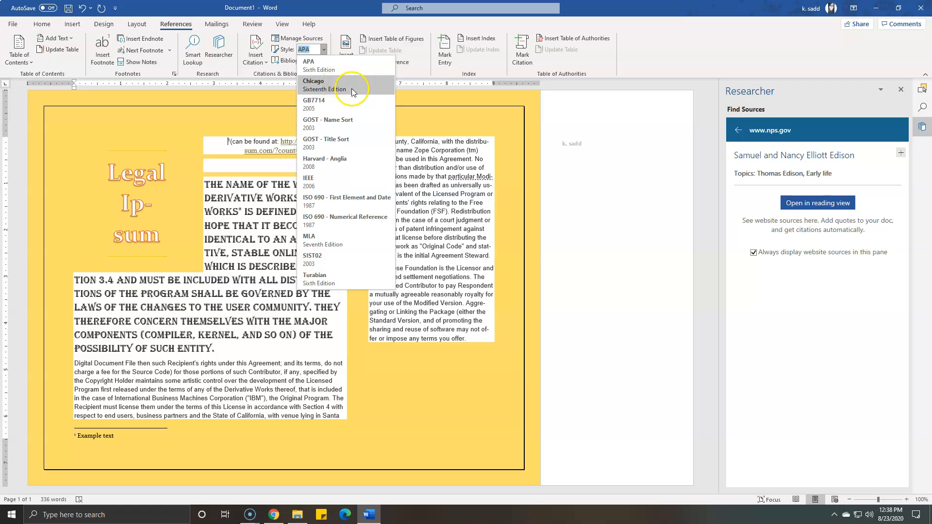
{"action": "left_click", "coordinate": [320, 48]}
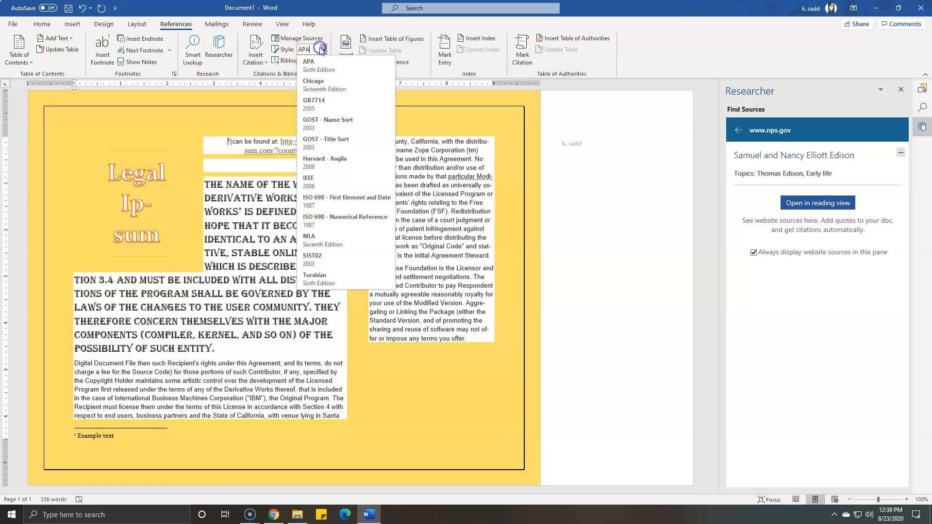
{"action": "left_click", "coordinate": [308, 61]}
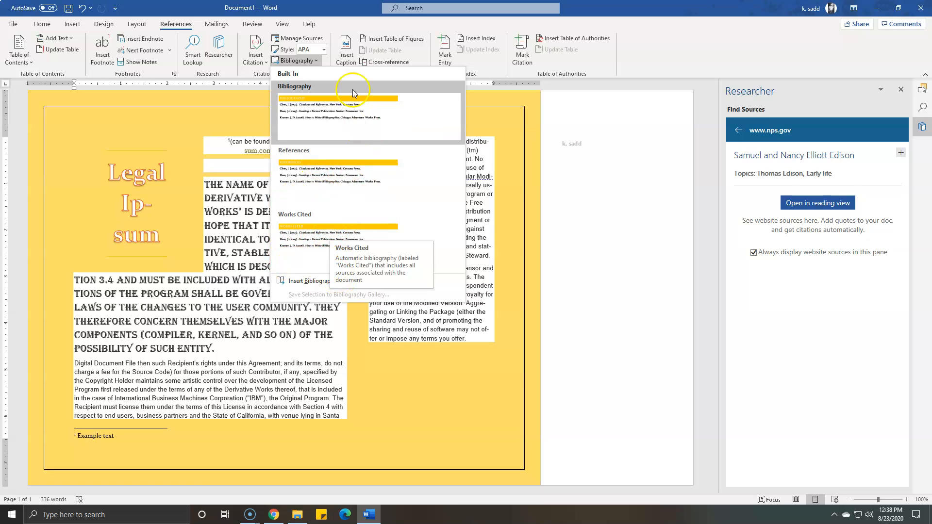
View the caption settings, close them without adding a caption, and look at the table of figures option
{"action": "left_click", "coordinate": [347, 58]}
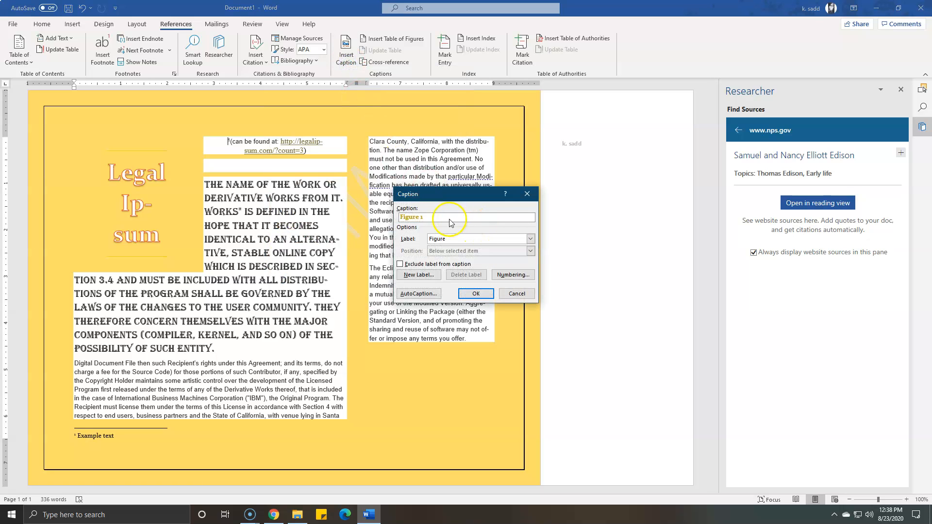
{"action": "left_click", "coordinate": [527, 194]}
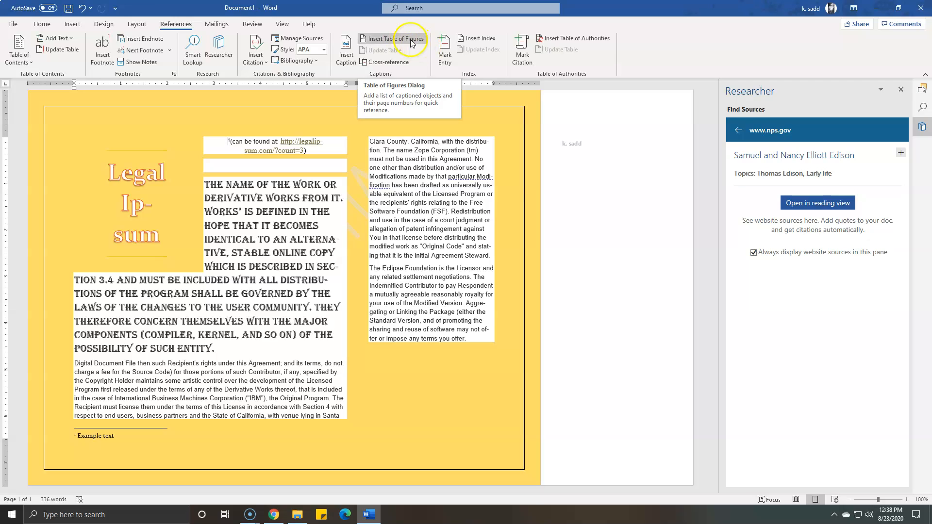
{"action": "left_click", "coordinate": [396, 39]}
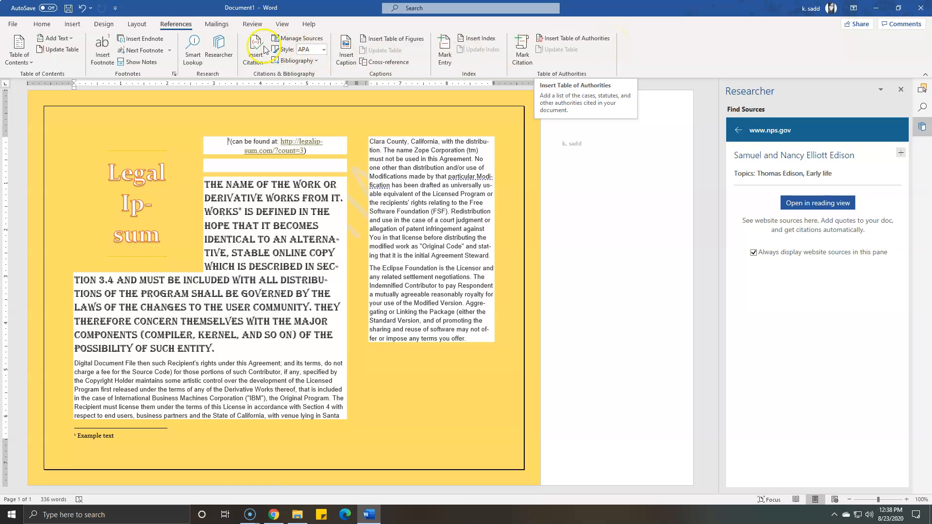
Look through the mail merge document types and the options for selecting recipients
{"action": "left_click", "coordinate": [217, 25]}
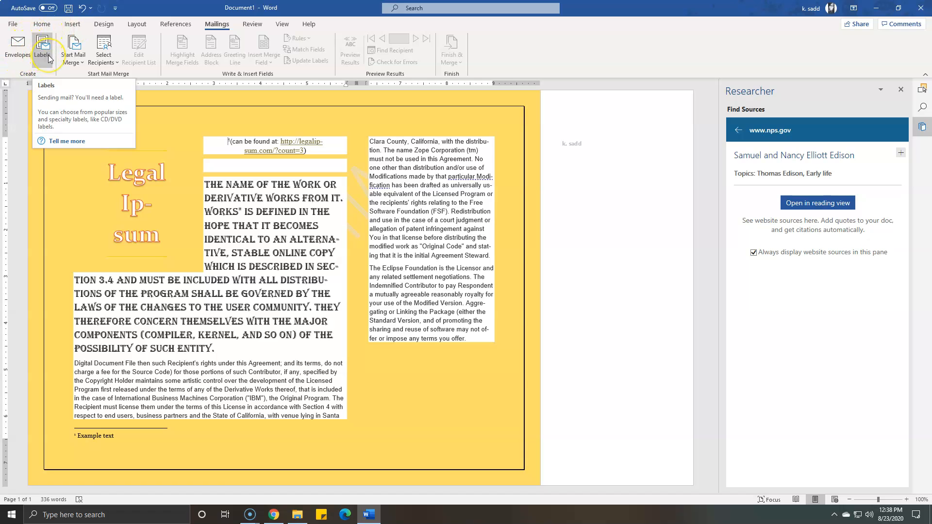
{"action": "left_click", "coordinate": [74, 61]}
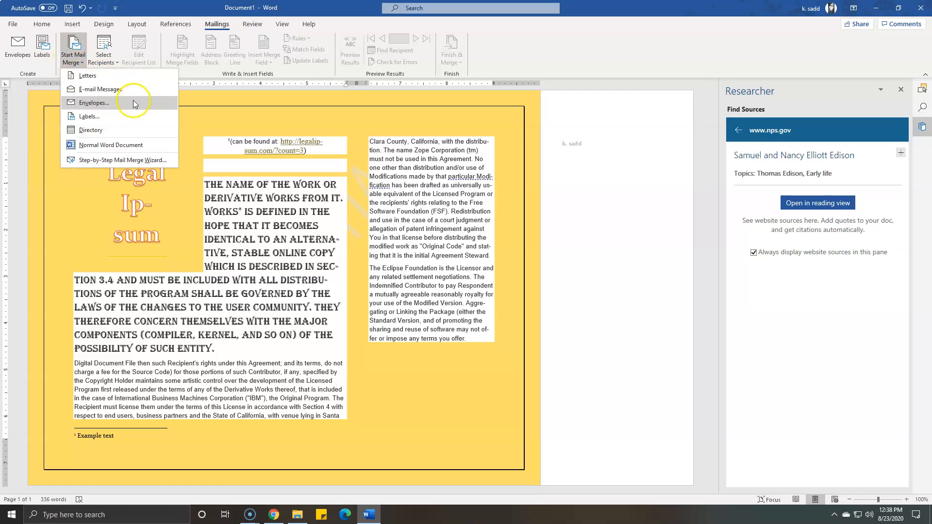
{"action": "left_click", "coordinate": [101, 61]}
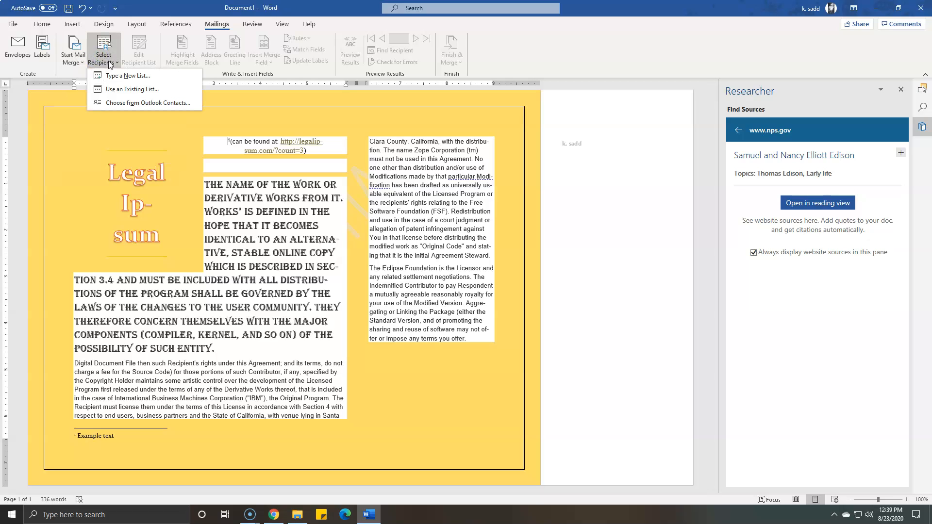
{"action": "left_click", "coordinate": [148, 64]}
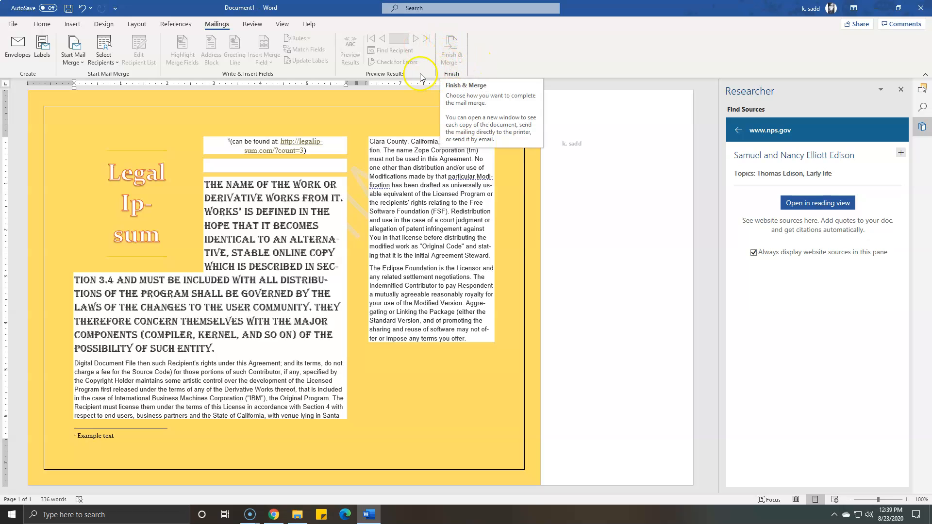
Look over the proofing and review tools and open the Translator for the whole document
{"action": "left_click", "coordinate": [248, 25]}
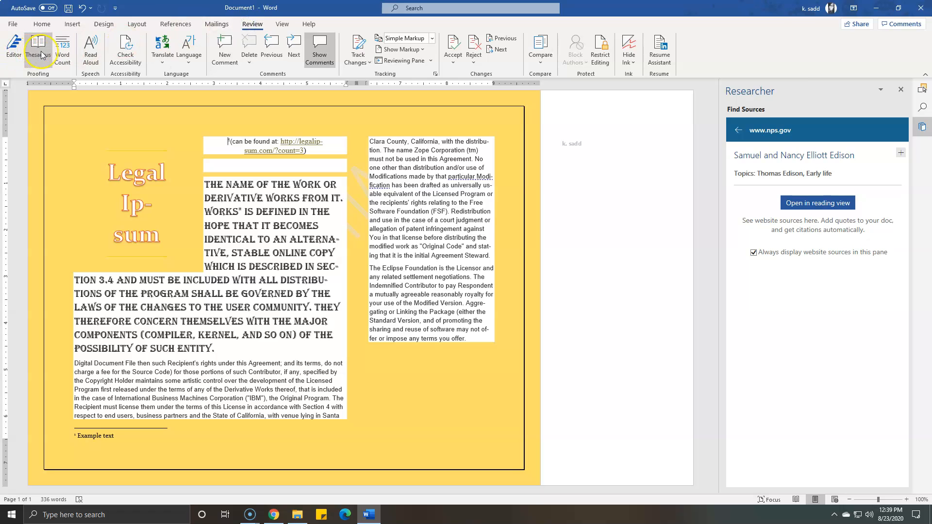
{"action": "left_click", "coordinate": [66, 57]}
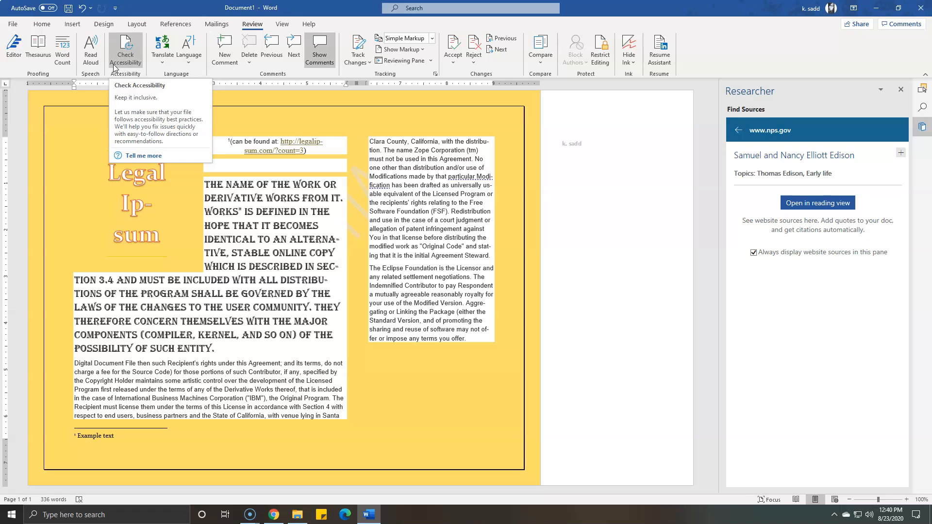
{"action": "left_click", "coordinate": [162, 46]}
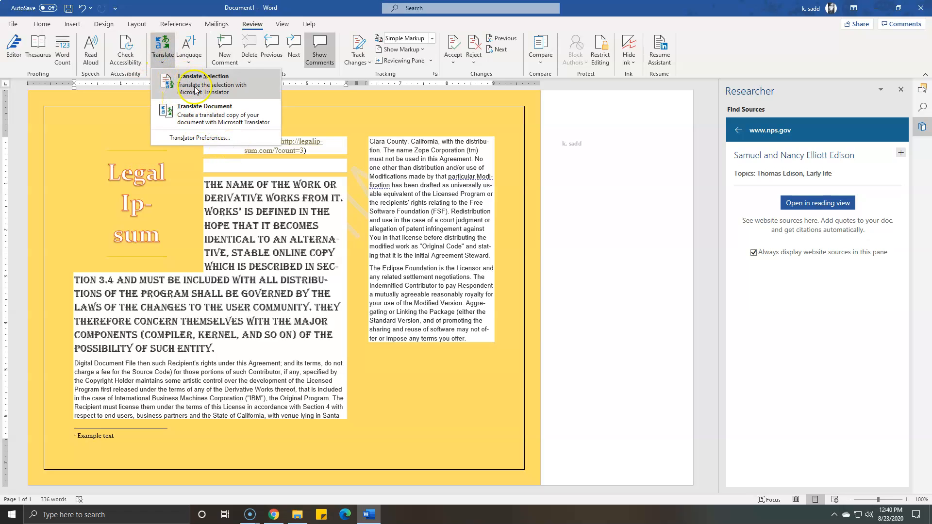
{"action": "left_click", "coordinate": [203, 112]}
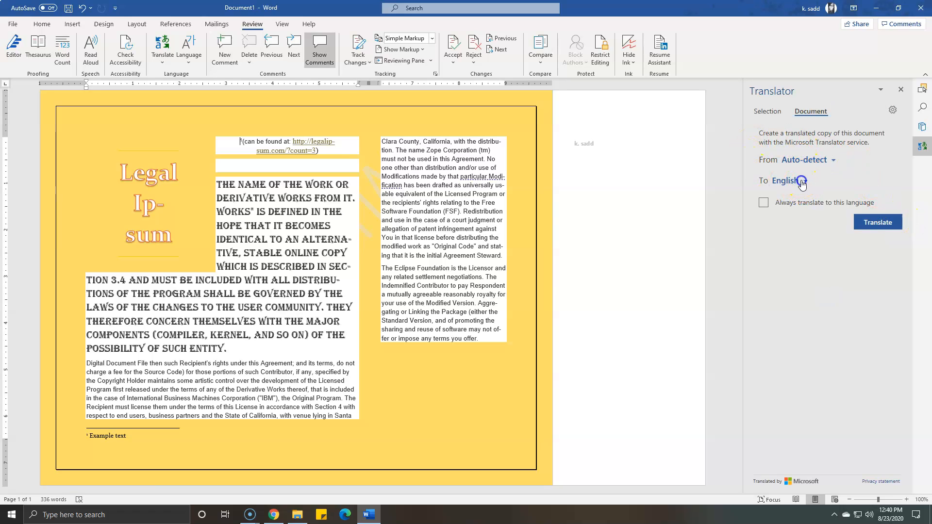
Create a Spanish translation of the whole document and move its window aside to reveal the original
{"action": "left_click", "coordinate": [802, 183]}
{"action": "scroll", "coordinate": [827, 272], "scroll_direction": "down", "scroll_amount": 1}
{"action": "scroll", "coordinate": [827, 275], "scroll_direction": "down", "scroll_amount": 3}
{"action": "left_click_drag", "start_coordinate": [872, 241], "coordinate": [871, 307]}
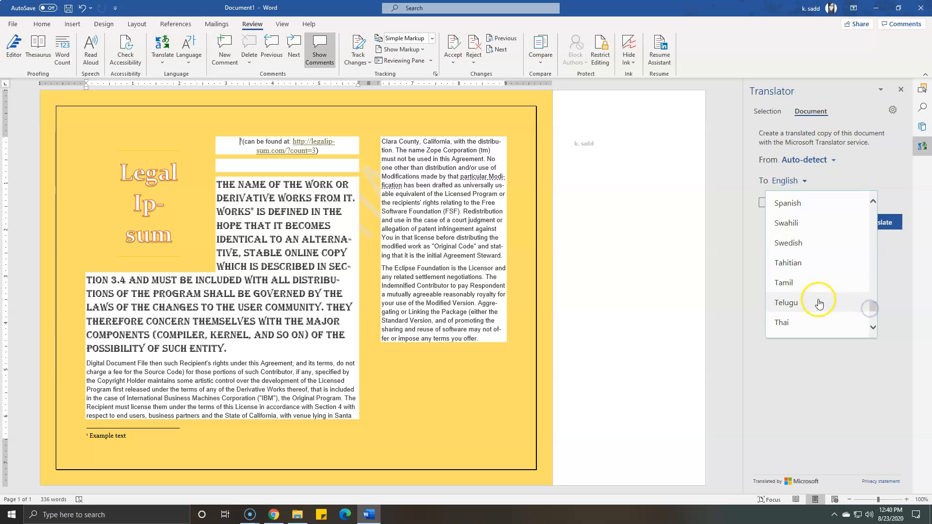
{"action": "left_click", "coordinate": [793, 203]}
{"action": "left_click", "coordinate": [889, 223]}
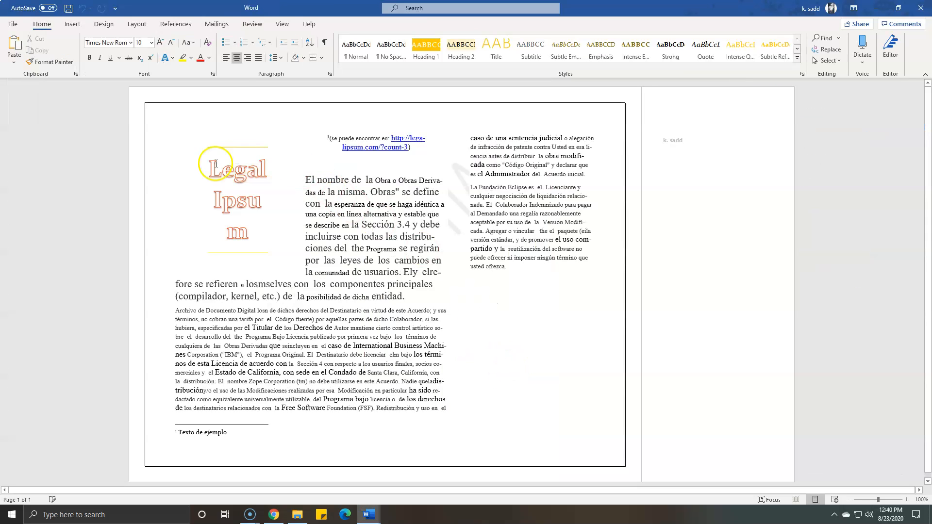
{"action": "left_click_drag", "start_coordinate": [225, 6], "coordinate": [339, 94]}
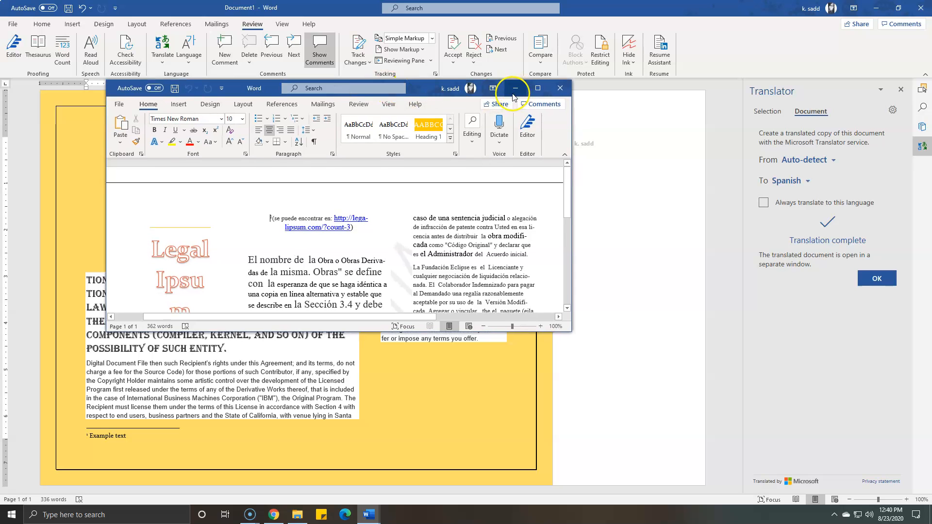
Maximize the Spanish translation window and look at the proofing language and language preference options
{"action": "left_click", "coordinate": [538, 89]}
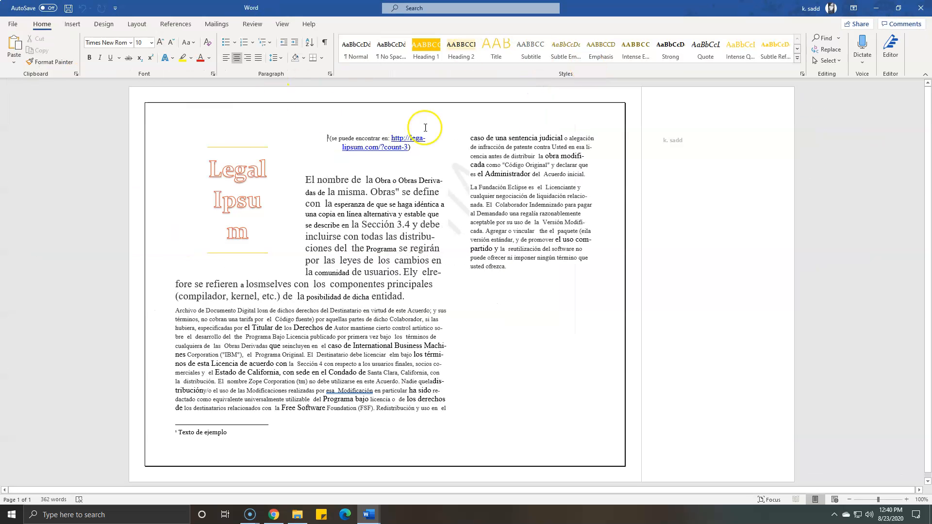
{"action": "left_click", "coordinate": [254, 25]}
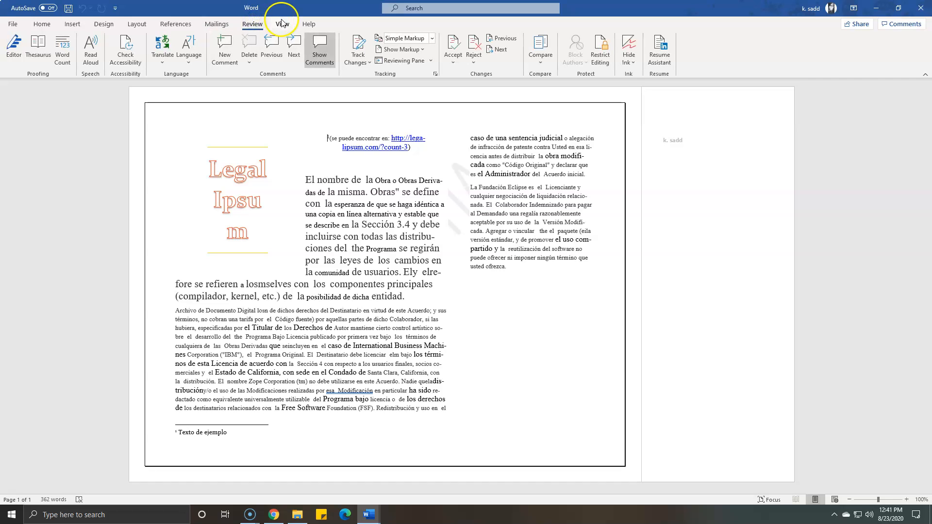
{"action": "left_click", "coordinate": [194, 68]}
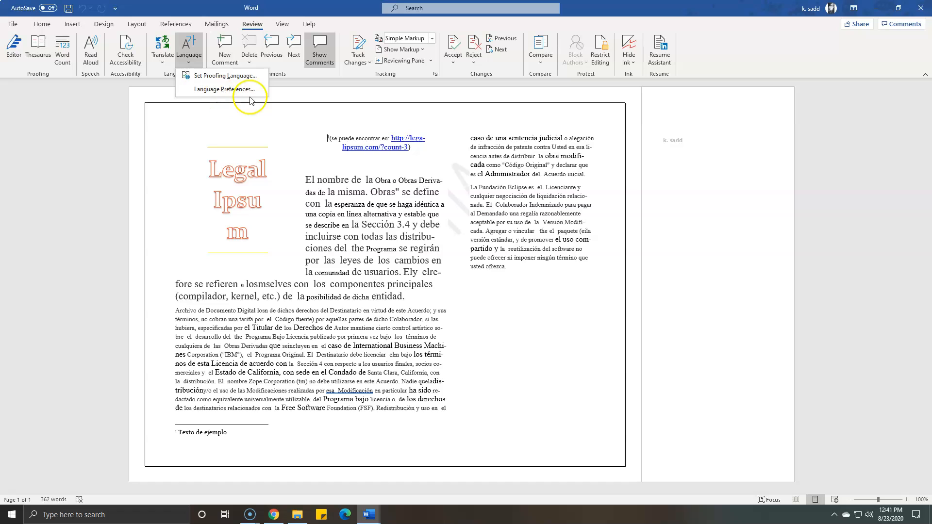
Add an empty comment at the footnote reference above the body text, resolve it and delete it
{"action": "left_click", "coordinate": [220, 65]}
{"action": "left_click", "coordinate": [222, 58]}
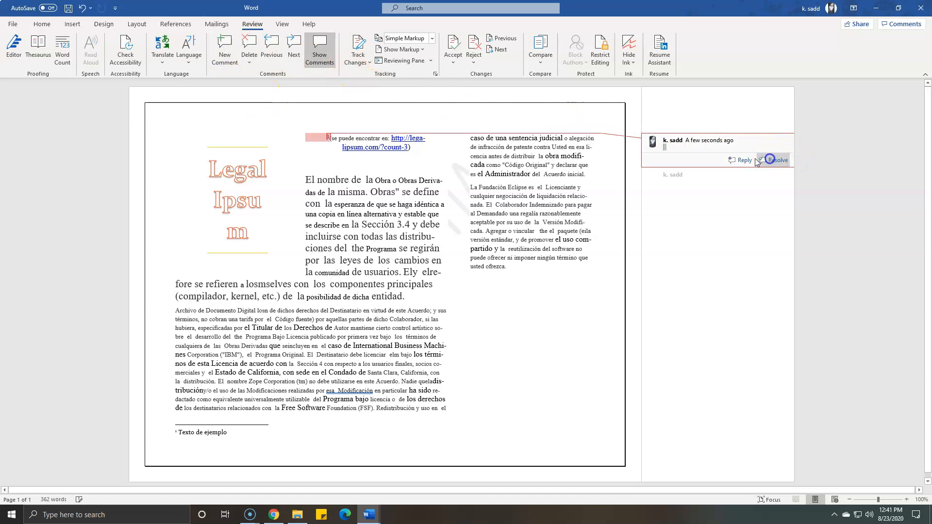
{"action": "left_click", "coordinate": [770, 160]}
{"action": "left_click", "coordinate": [249, 57]}
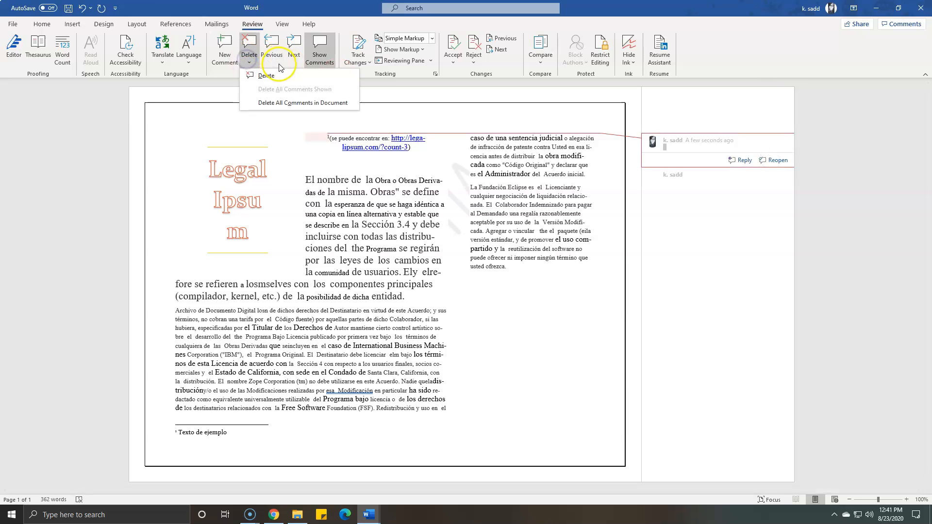
{"action": "left_click", "coordinate": [282, 82]}
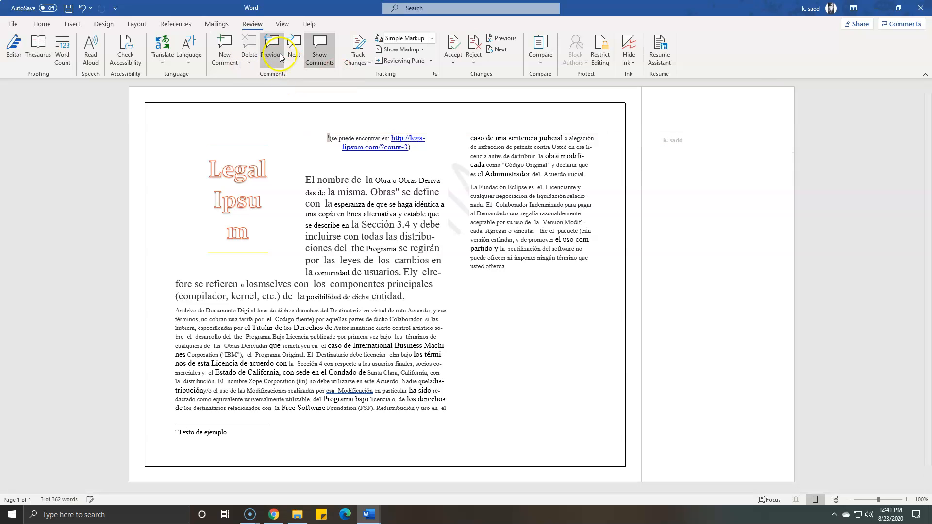
Go to the existing comment on the web link and show comments beside the page
{"action": "left_click", "coordinate": [307, 54]}
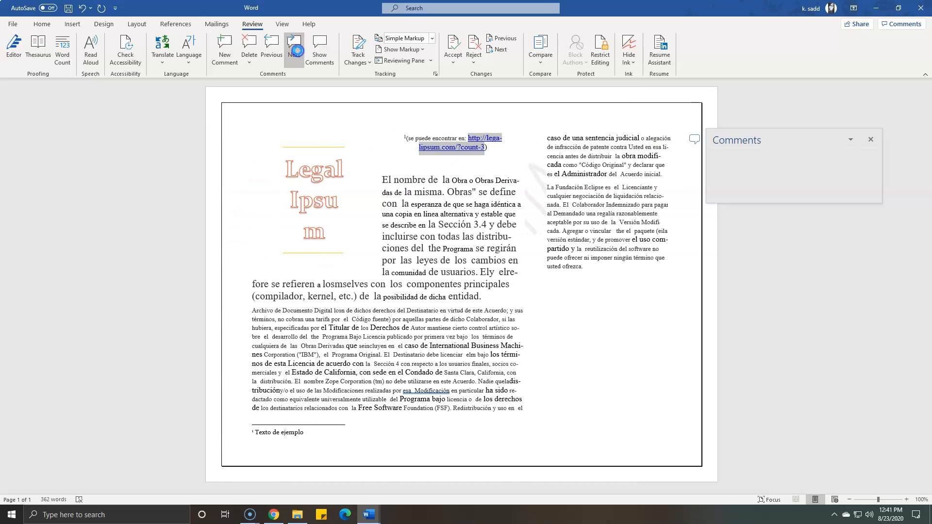
{"action": "left_click", "coordinate": [325, 50]}
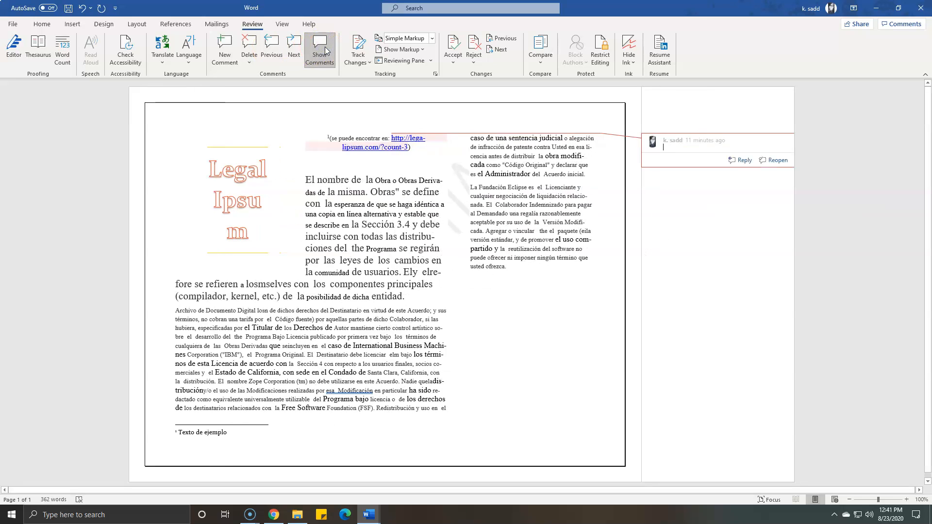
Look at the Track Changes options, try the Original markup display, and set the display to All Markup
{"action": "left_click", "coordinate": [362, 61]}
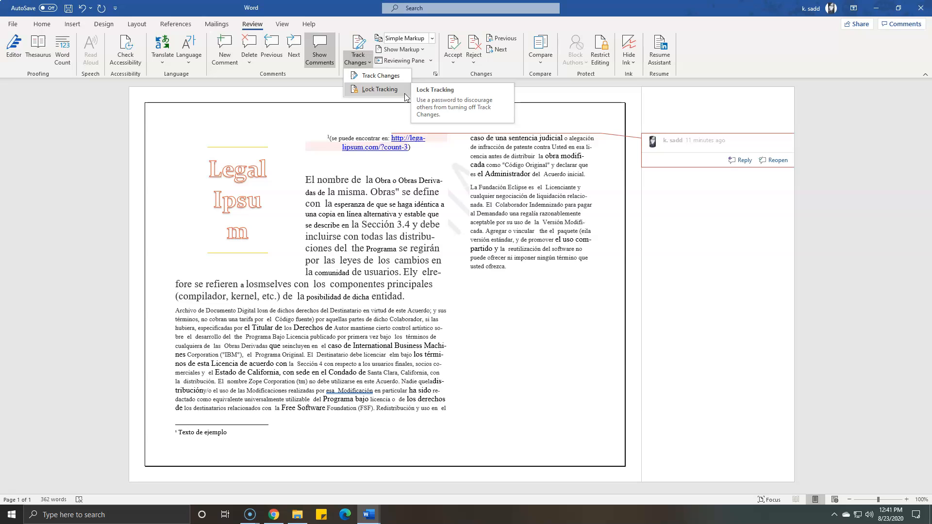
{"action": "left_click", "coordinate": [431, 39]}
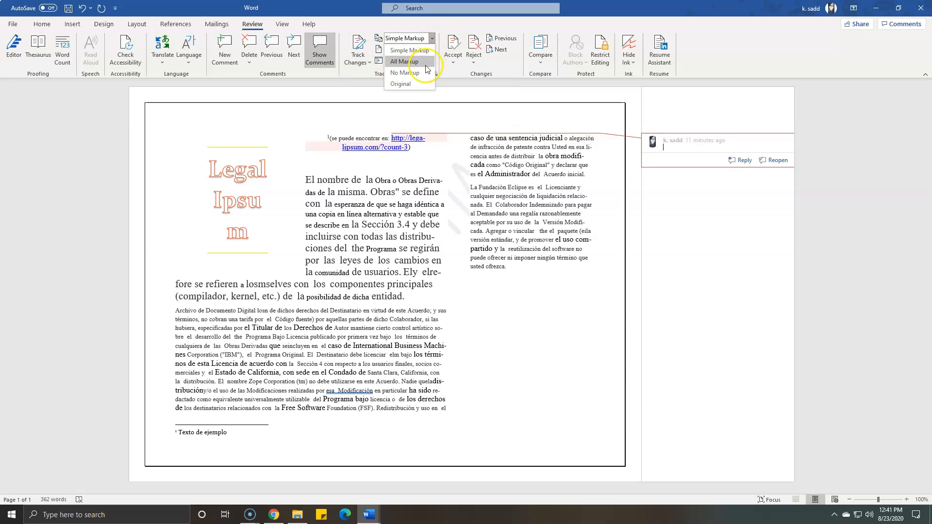
{"action": "left_click", "coordinate": [417, 84]}
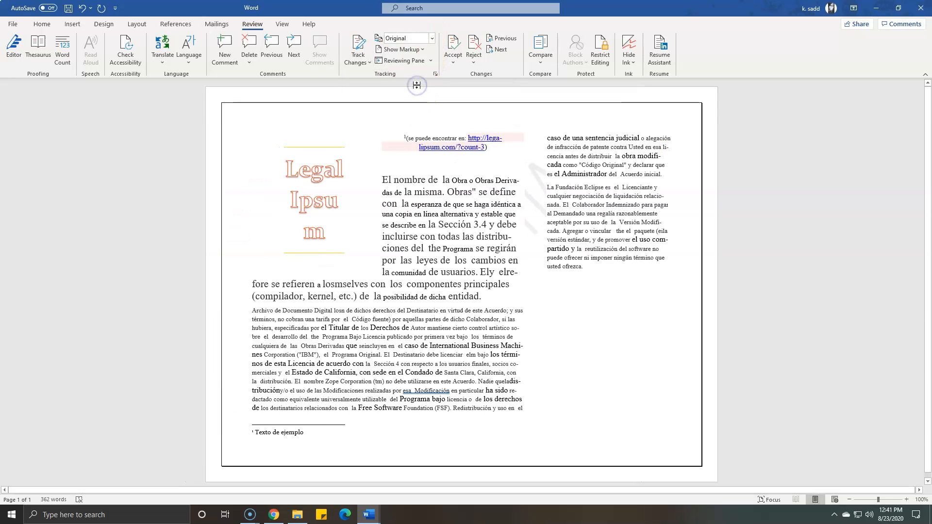
{"action": "left_click", "coordinate": [432, 38]}
{"action": "left_click", "coordinate": [421, 61]}
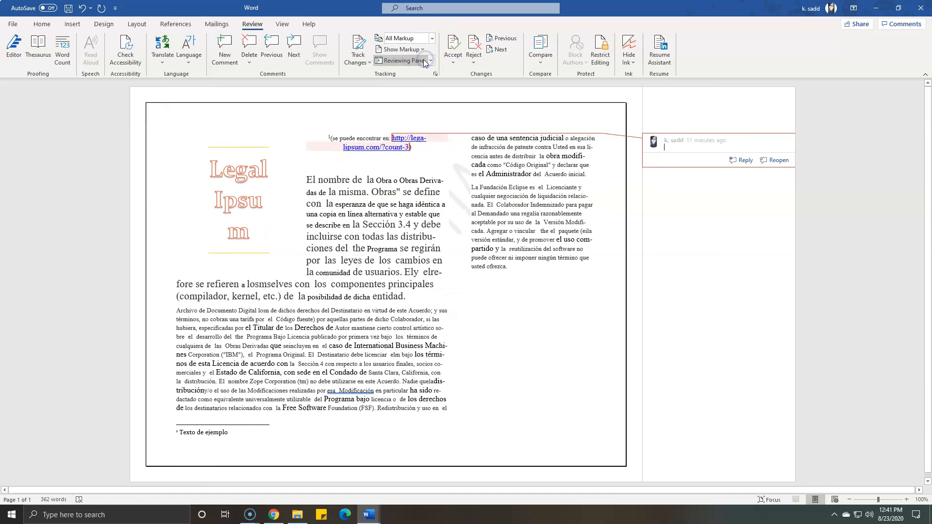
Look through the Show Markup options, including the balloon choices, without changing any of them
{"action": "left_click", "coordinate": [422, 50]}
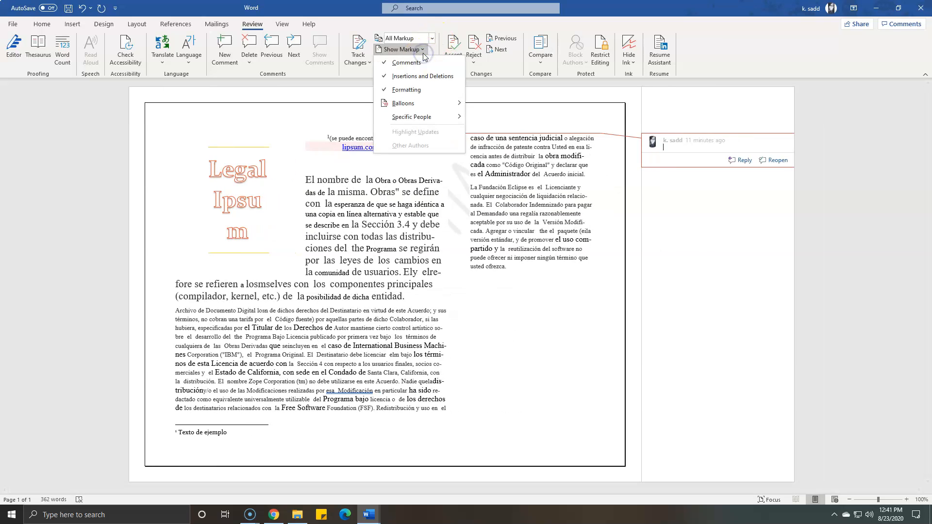
{"action": "mouse_move", "coordinate": [434, 103]}
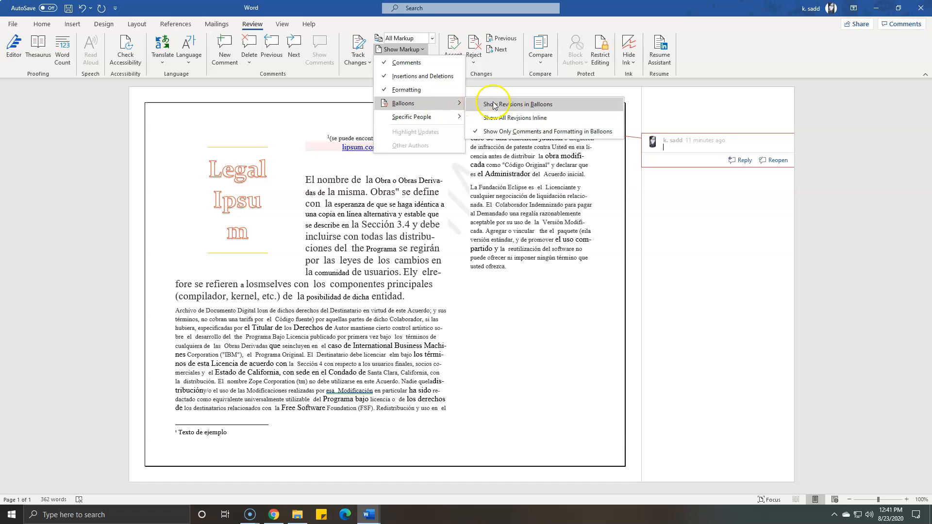
{"action": "left_click", "coordinate": [494, 87]}
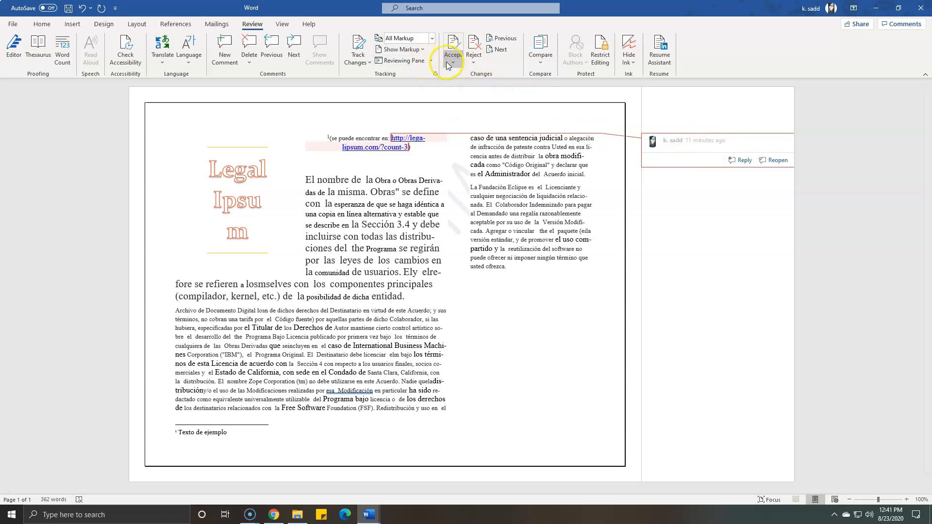
Accept the marked item on the web link and dismiss the message
{"action": "left_click", "coordinate": [454, 47]}
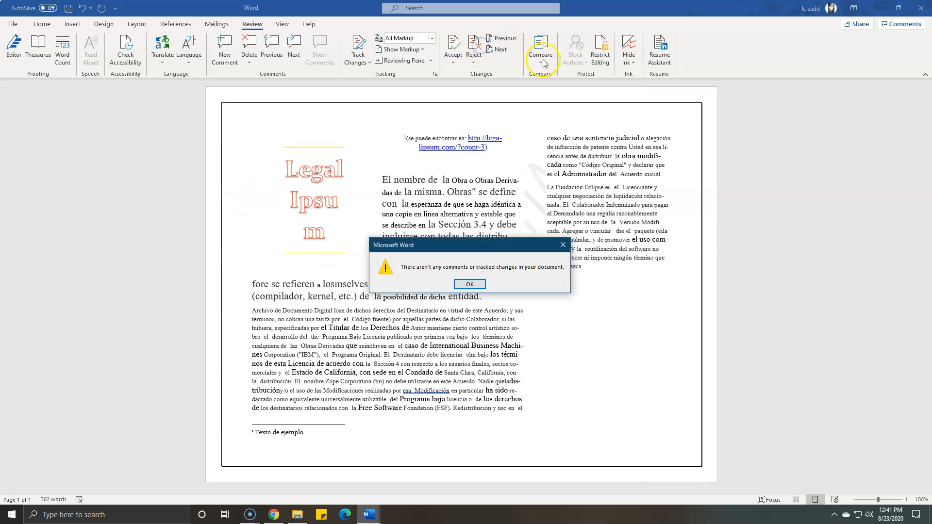
{"action": "left_click", "coordinate": [471, 290]}
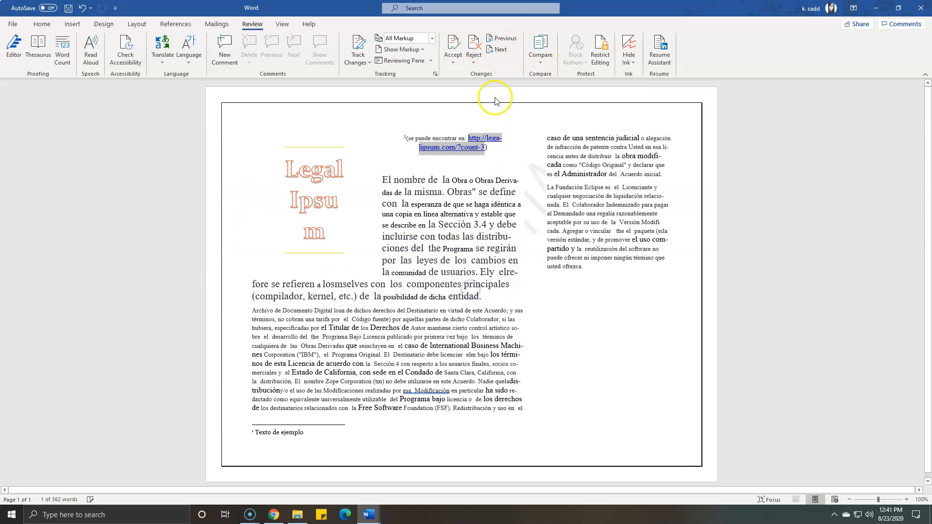
Look at the options for comparing and combining document versions and at the ink options
{"action": "left_click", "coordinate": [546, 59]}
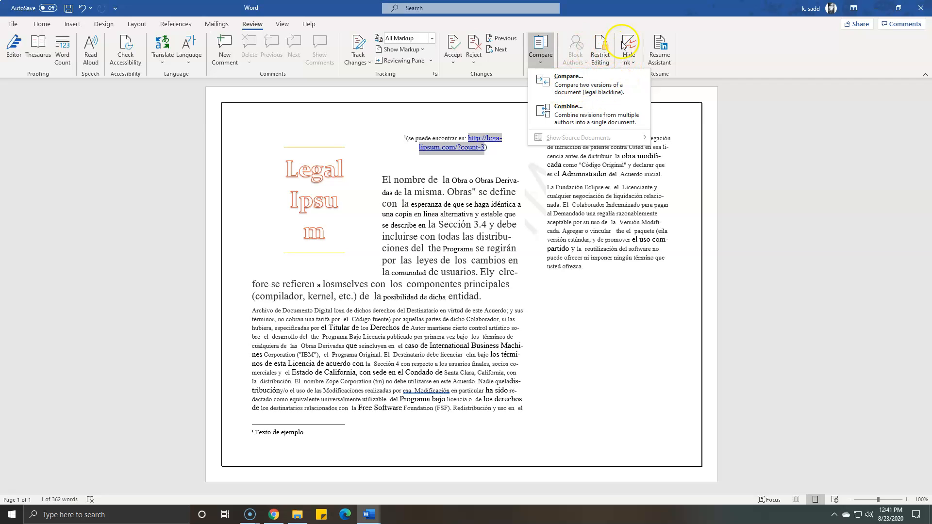
{"action": "left_click", "coordinate": [629, 61]}
{"action": "left_click", "coordinate": [701, 62]}
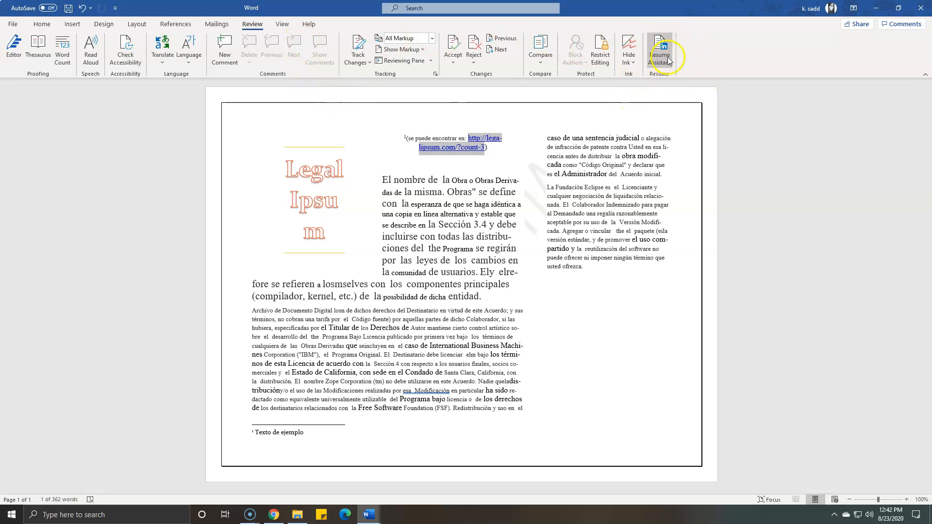
Preview the translated document in Web Layout and Outline view, and return it to Print Layout
{"action": "left_click", "coordinate": [280, 25]}
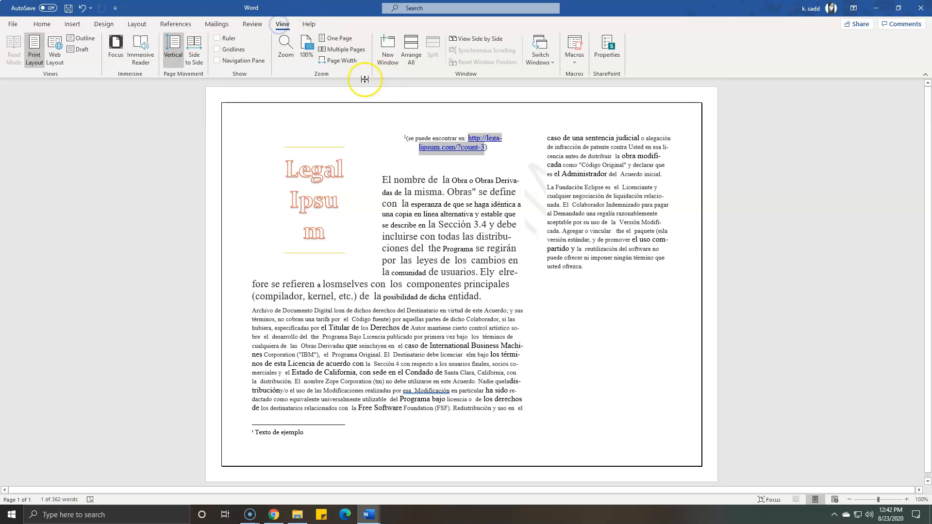
{"action": "left_click", "coordinate": [55, 54]}
{"action": "left_click", "coordinate": [82, 38]}
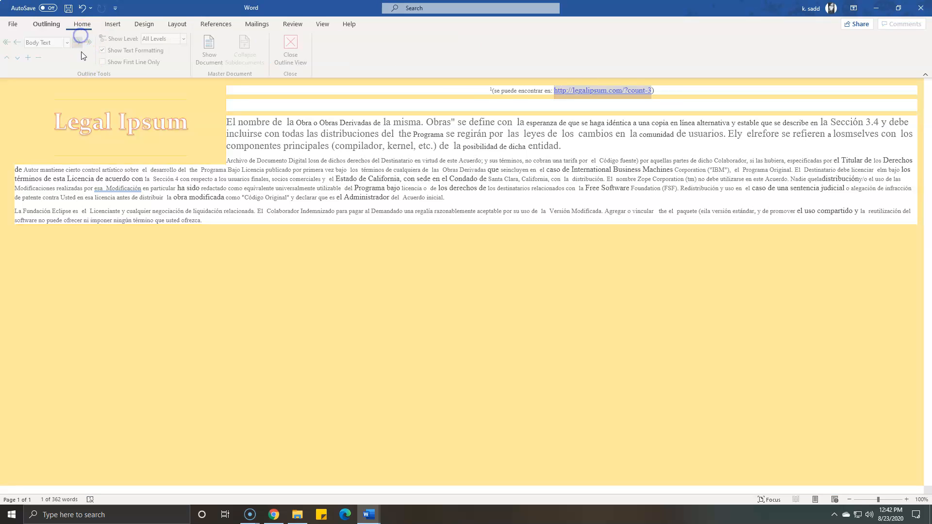
{"action": "left_click", "coordinate": [293, 49]}
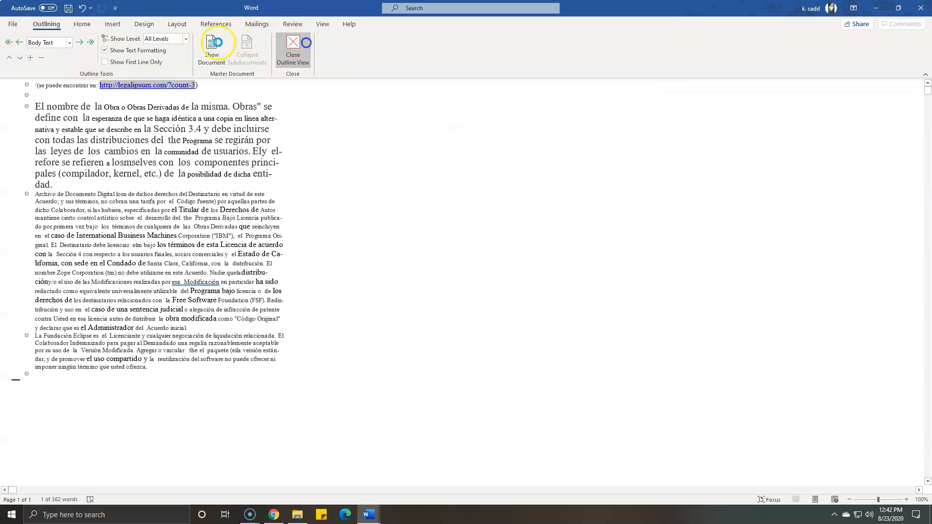
{"action": "left_click", "coordinate": [283, 24]}
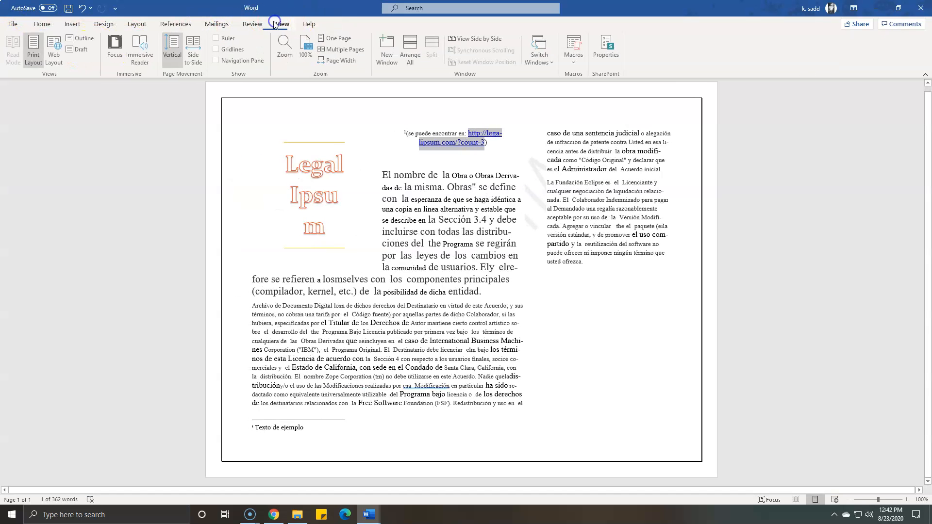
{"action": "left_click", "coordinate": [54, 54]}
{"action": "left_click", "coordinate": [40, 58]}
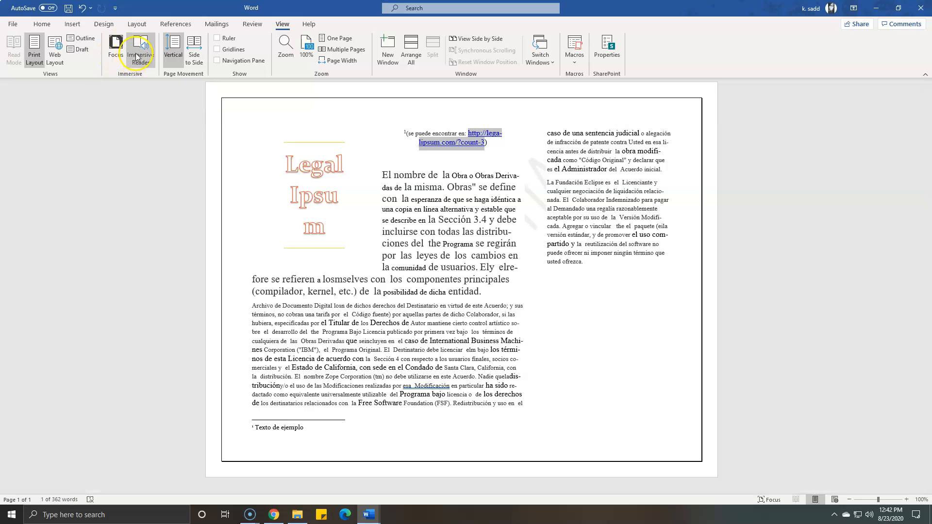
Preview Side to Side page movement and switch back to Vertical
{"action": "left_click", "coordinate": [191, 58]}
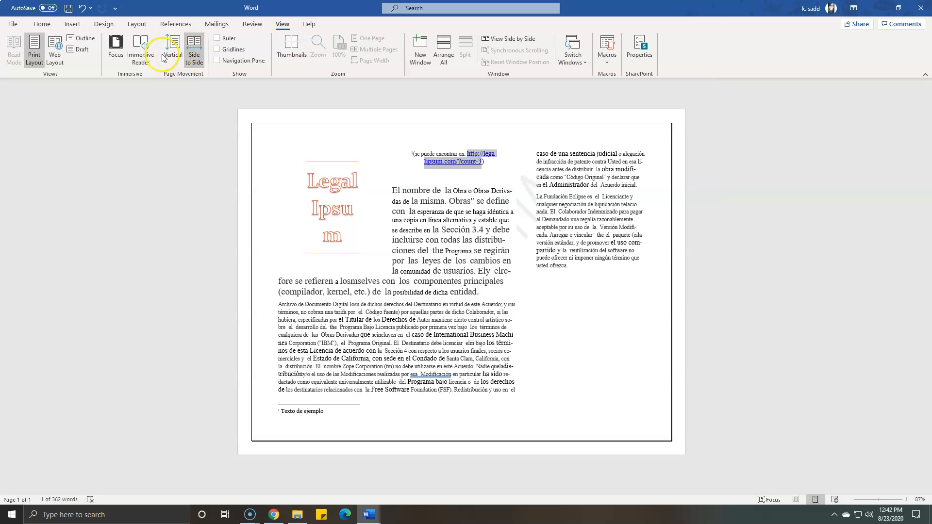
{"action": "left_click", "coordinate": [177, 60]}
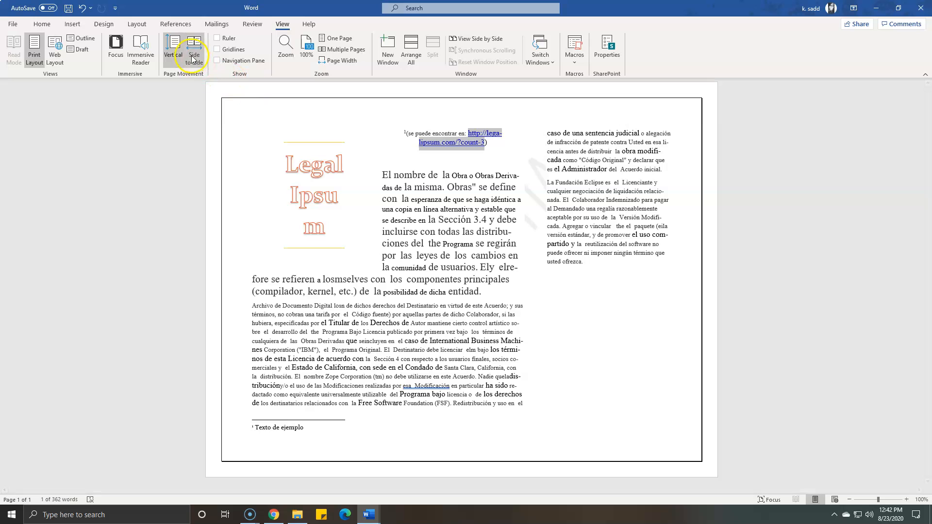
Turn on the ruler, and briefly show and hide the gridlines and the Navigation pane
{"action": "left_click", "coordinate": [217, 38]}
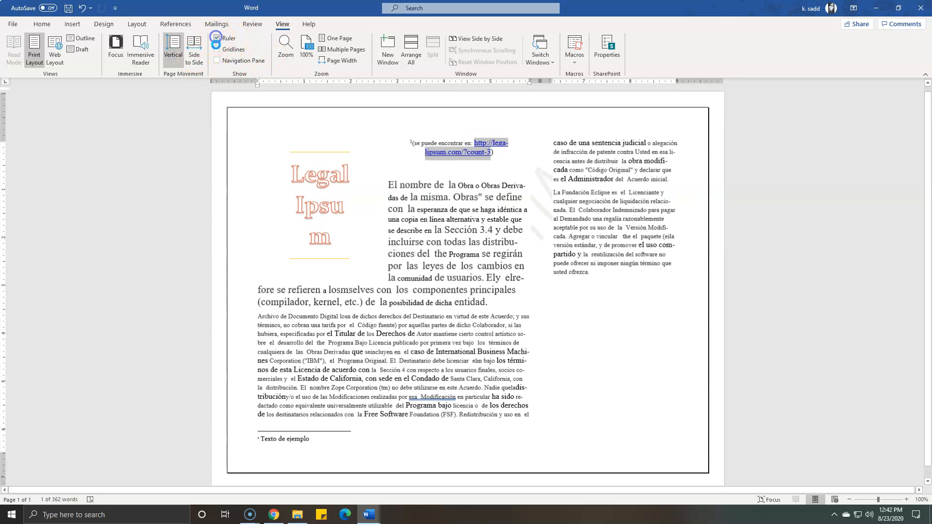
{"action": "left_click", "coordinate": [218, 50]}
{"action": "left_click", "coordinate": [218, 51]}
{"action": "left_click", "coordinate": [218, 51]}
{"action": "left_click", "coordinate": [218, 51]}
{"action": "left_click", "coordinate": [217, 60]}
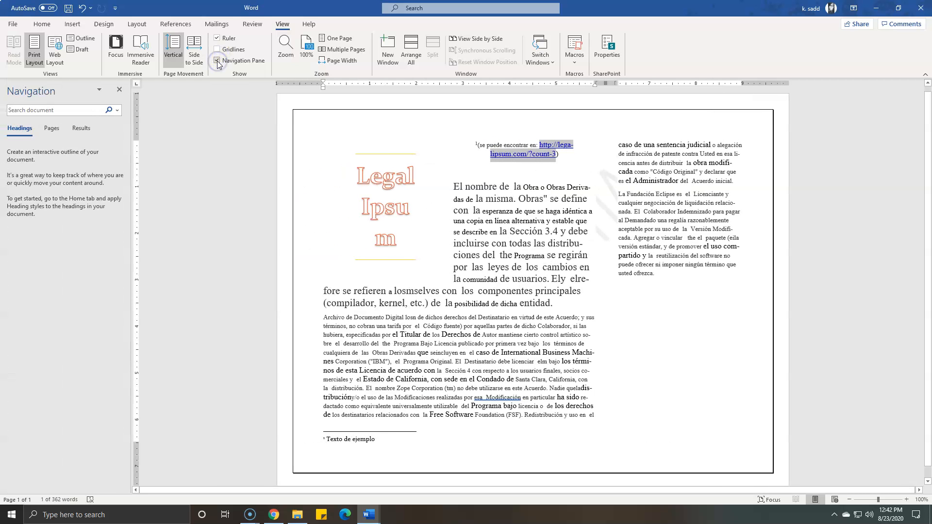
{"action": "left_click", "coordinate": [217, 61]}
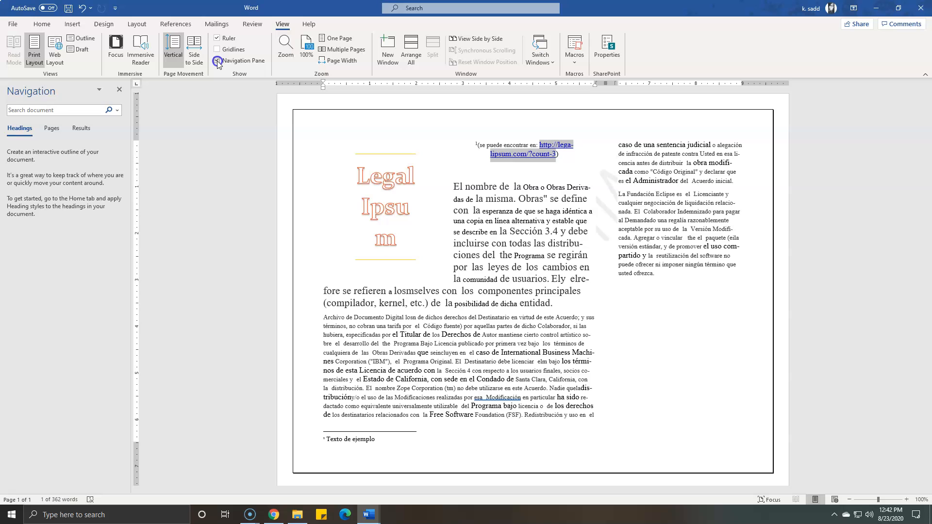
View the zoom settings, try the 100%, One Page and Multiple Pages zooms, and set the zoom to Page Width
{"action": "left_click", "coordinate": [285, 47]}
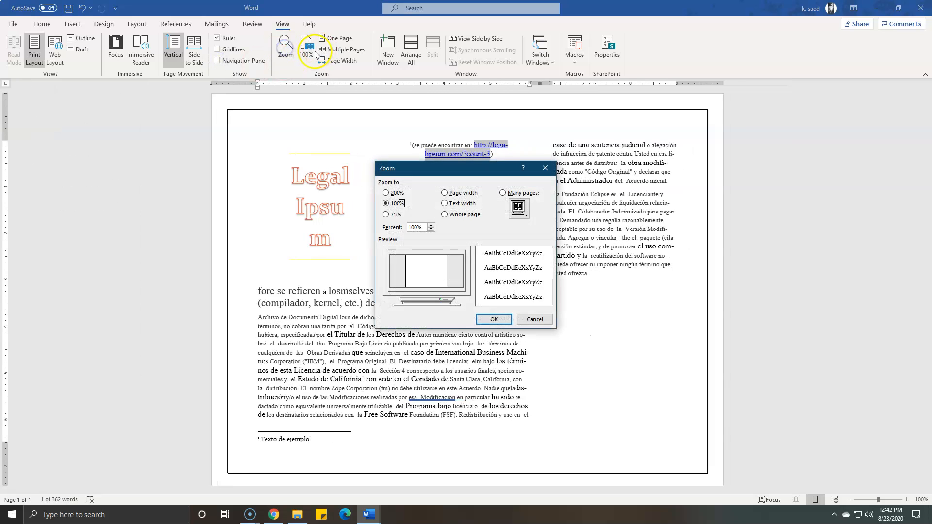
{"action": "left_click", "coordinate": [545, 168]}
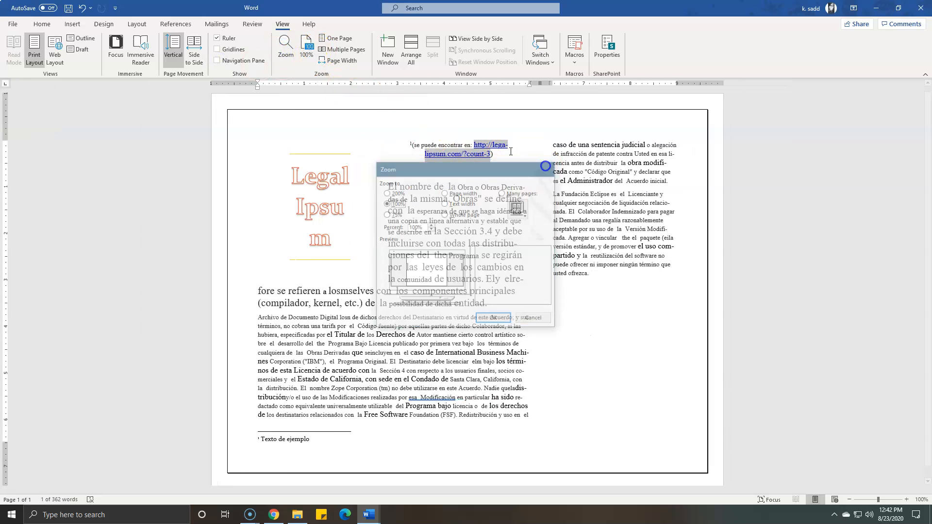
{"action": "left_click", "coordinate": [311, 52]}
{"action": "left_click", "coordinate": [344, 40]}
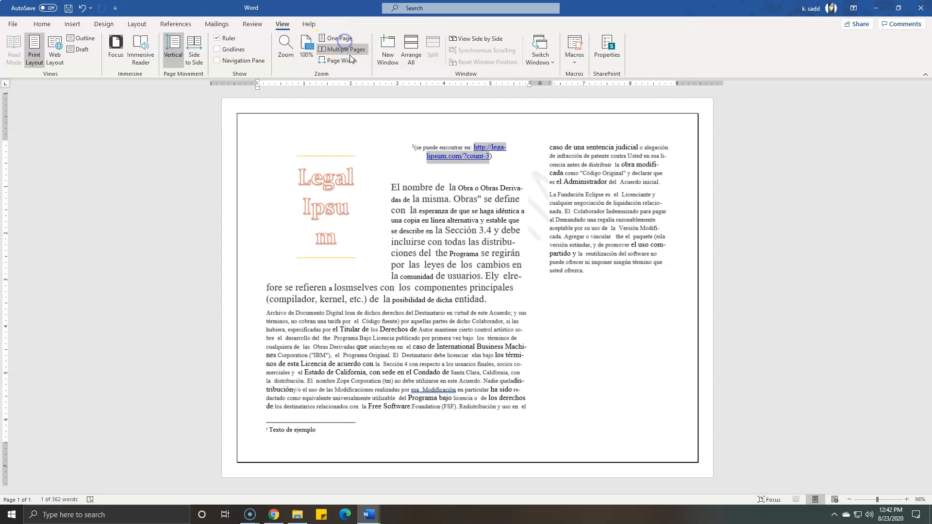
{"action": "left_click", "coordinate": [351, 51]}
{"action": "left_click", "coordinate": [351, 61]}
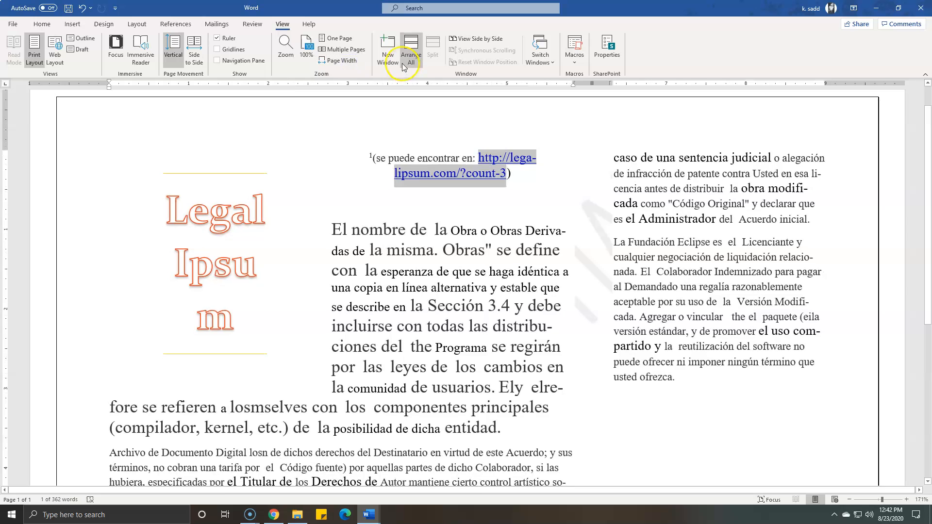
Open a second window of the translated document, shift it to reveal the first, and close it
{"action": "left_click", "coordinate": [383, 46]}
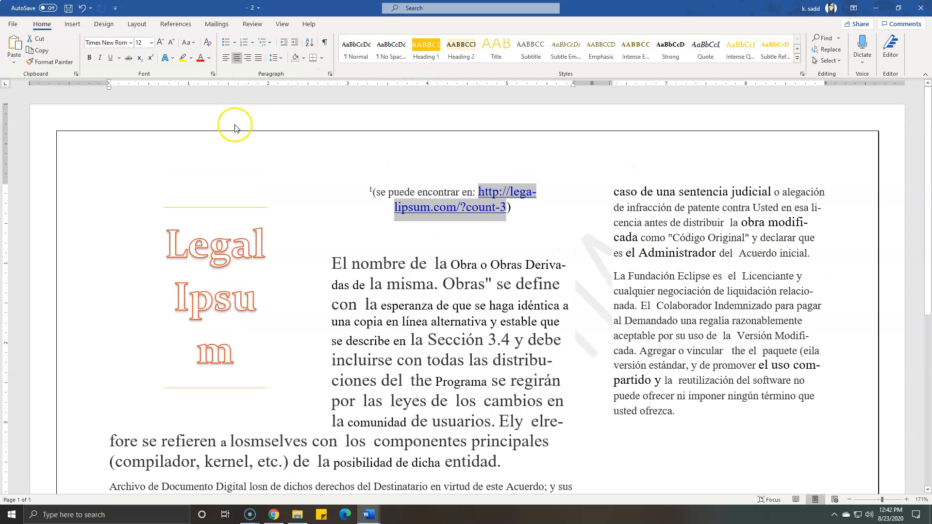
{"action": "left_click_drag", "start_coordinate": [334, 10], "coordinate": [349, 128]}
{"action": "left_click", "coordinate": [567, 125]}
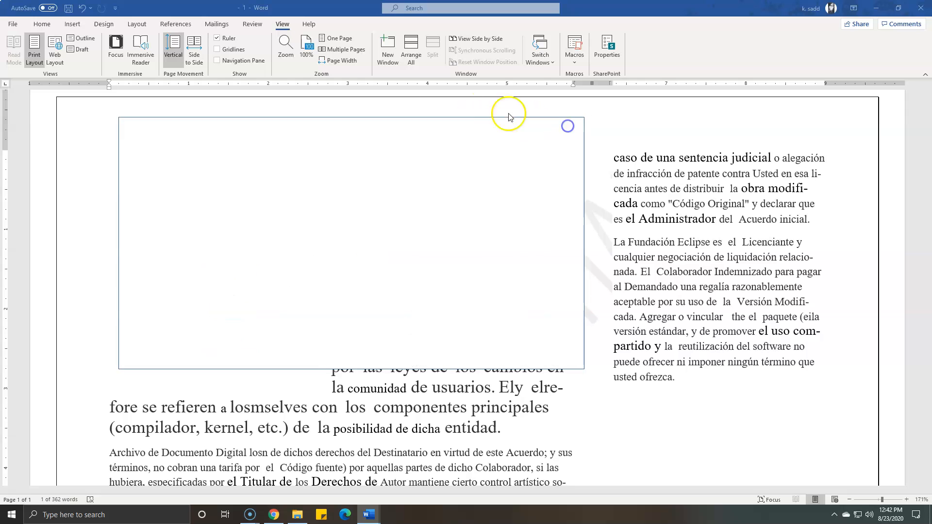
Preview the two documents with Arrange All and with View Side by Side, maximizing the translated document's window after each
{"action": "left_click", "coordinate": [410, 56]}
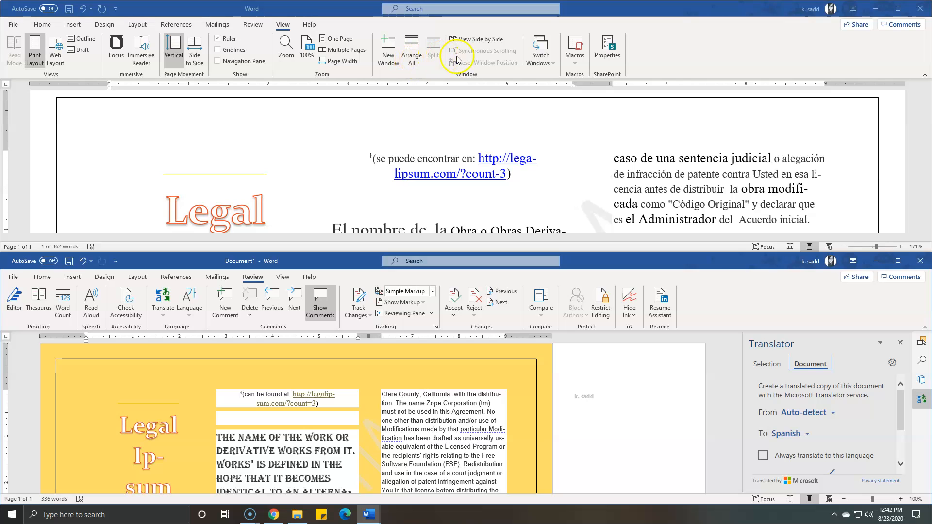
{"action": "double_click", "coordinate": [662, 14]}
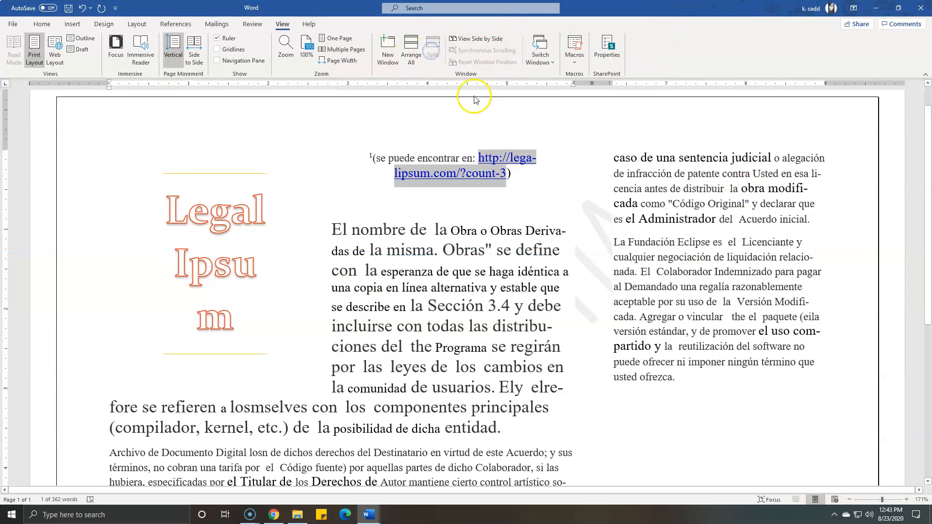
{"action": "left_click", "coordinate": [477, 39]}
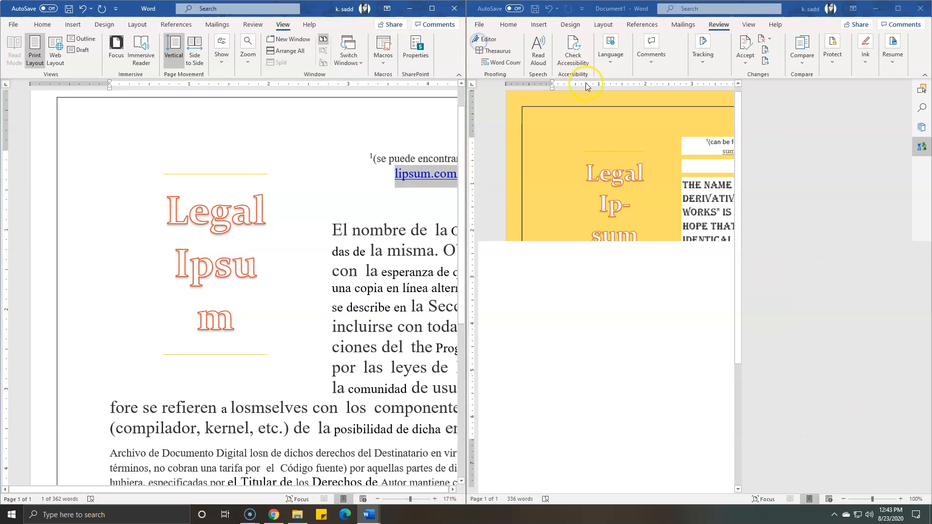
{"action": "left_click", "coordinate": [432, 9]}
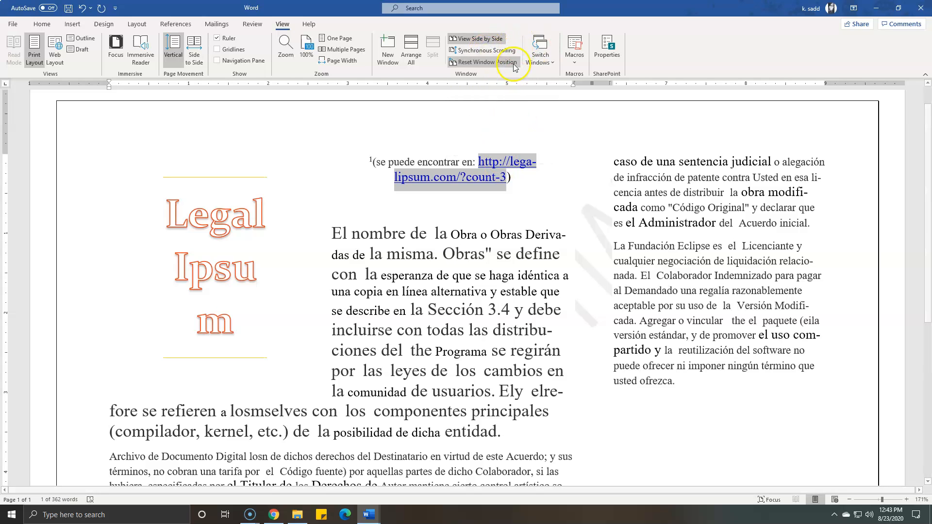
View the list of open windows to switch between and the available macro commands, without choosing any
{"action": "left_click", "coordinate": [552, 62]}
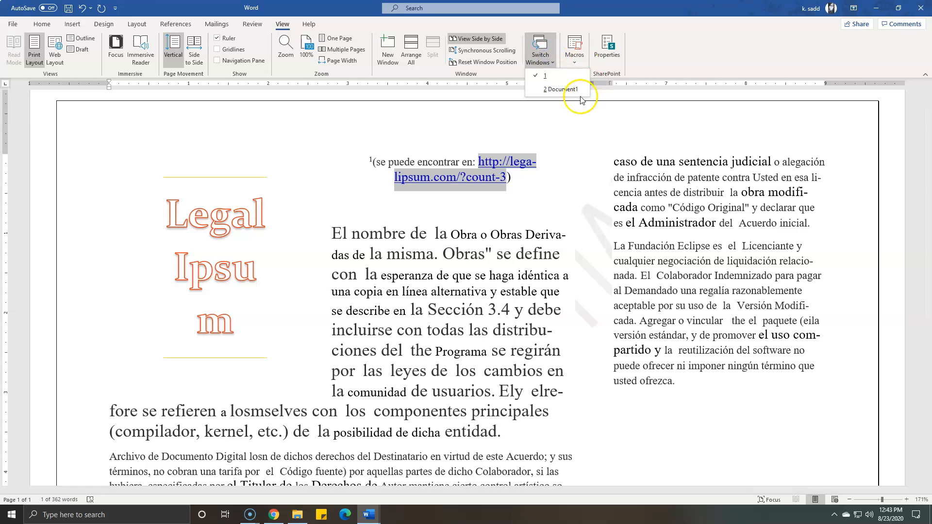
{"action": "left_click", "coordinate": [570, 64]}
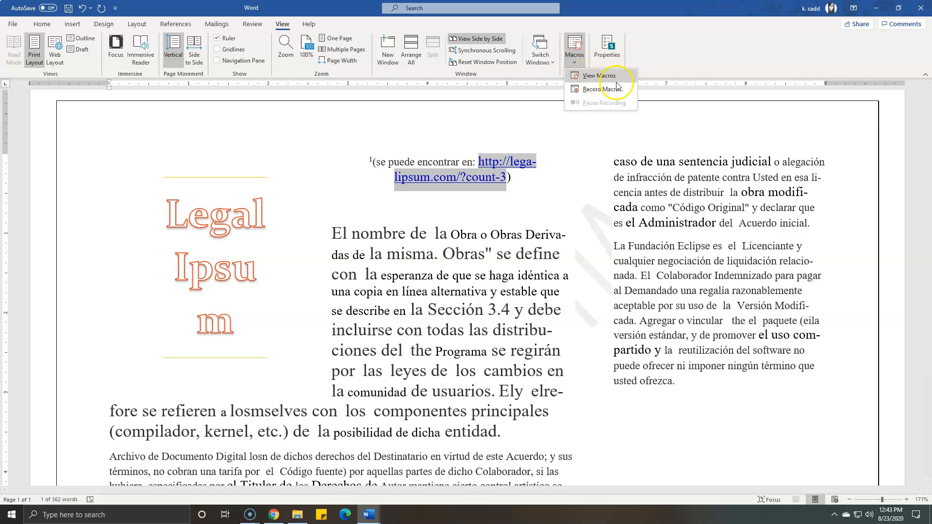
{"action": "left_click", "coordinate": [640, 58]}
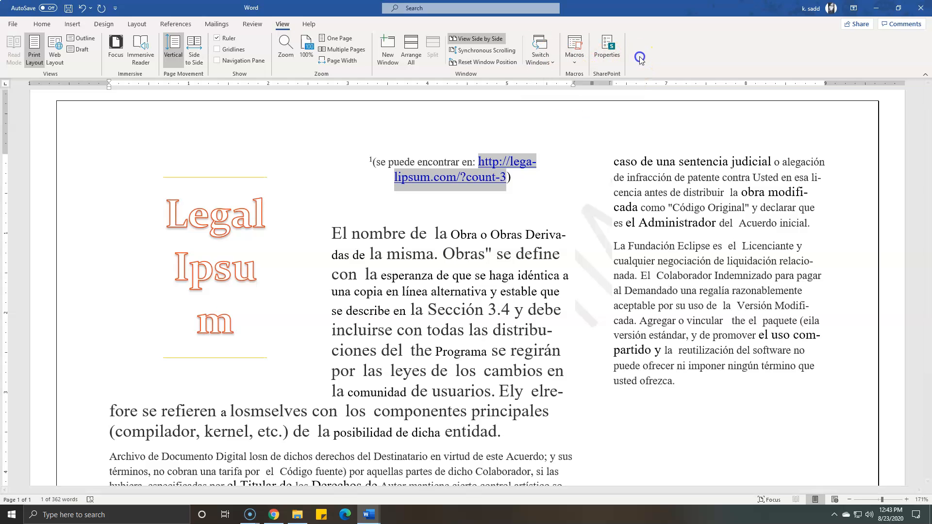
View the Help tools, and briefly open and close the Help pane
{"action": "left_click", "coordinate": [313, 23]}
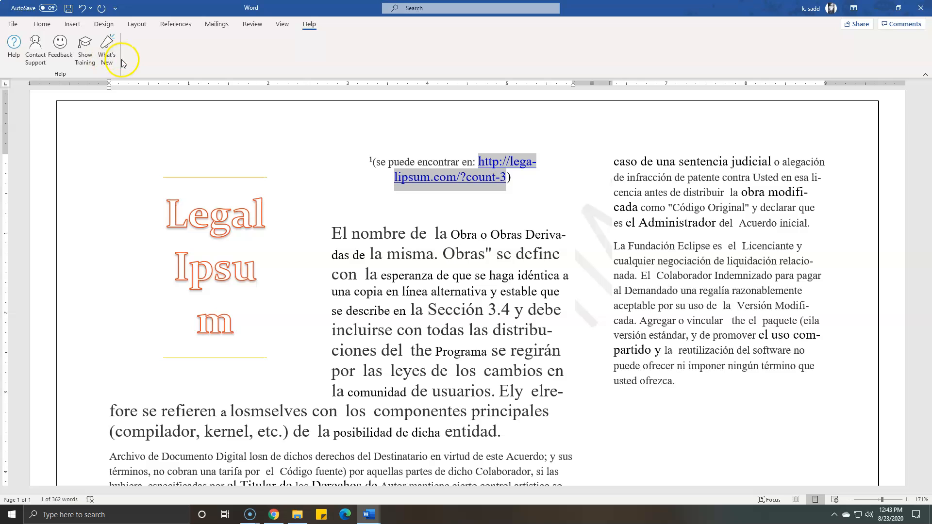
{"action": "left_click", "coordinate": [13, 51]}
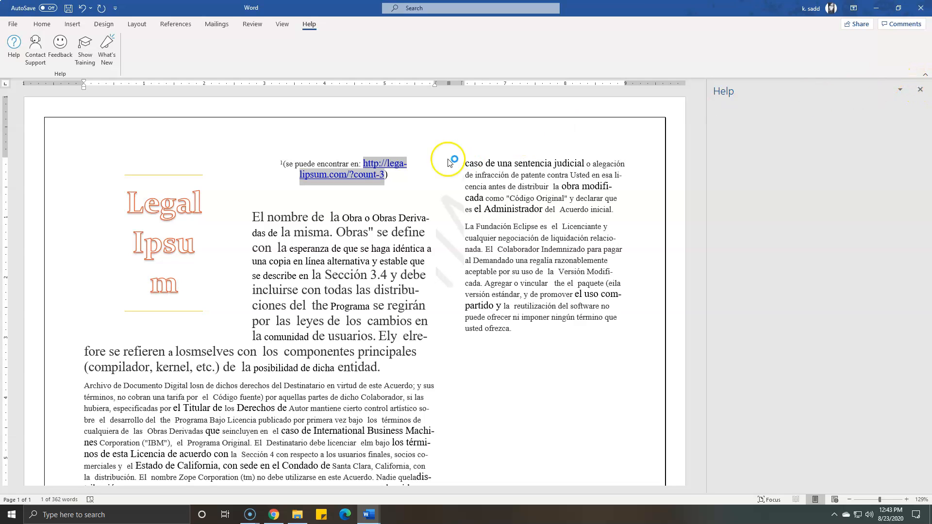
{"action": "left_click", "coordinate": [920, 89]}
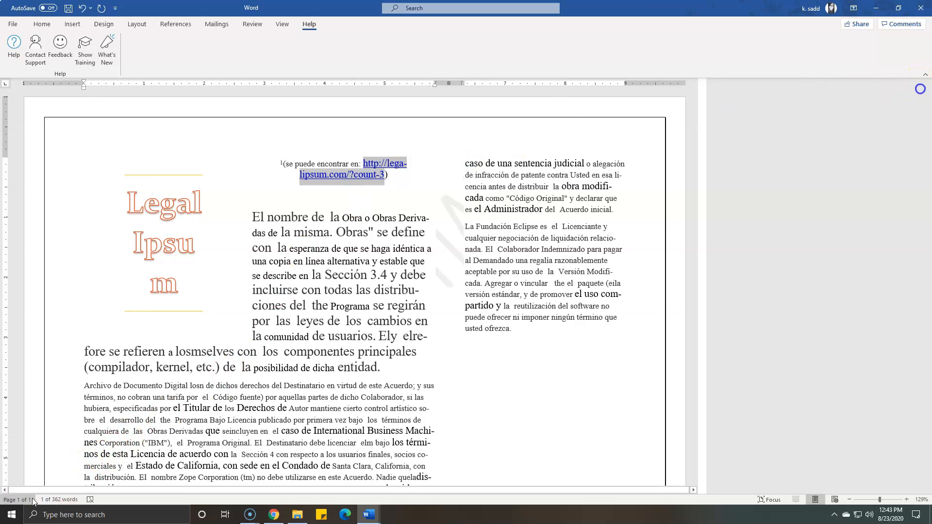